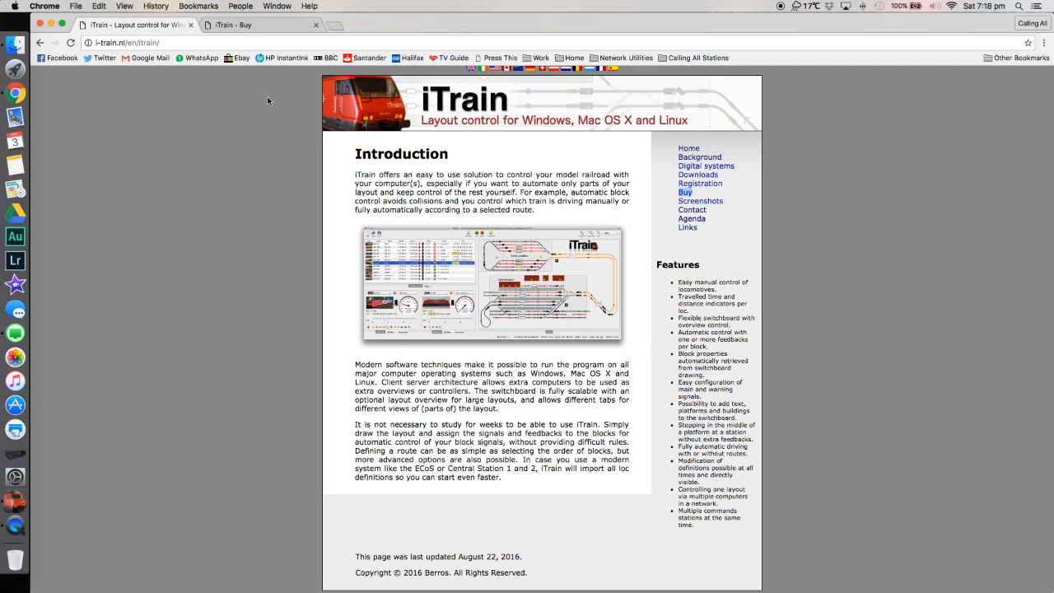
View the iTrain edition comparison and pricing page.
left_click(276, 30)
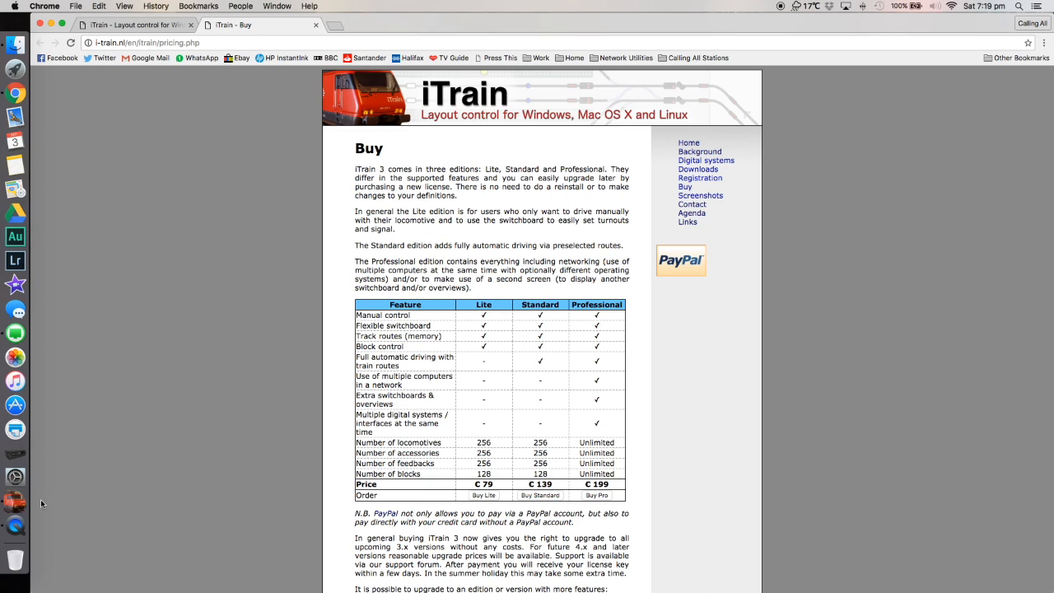
Switch to iTrain, set the project's interface to Z21, and connect to it.
left_click(16, 503)
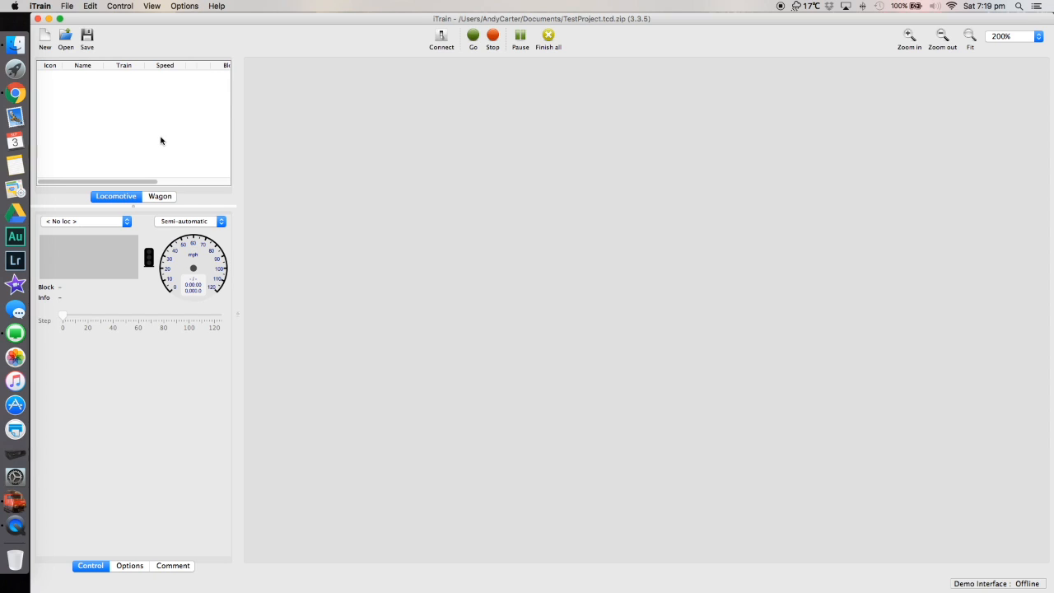
left_click(93, 7)
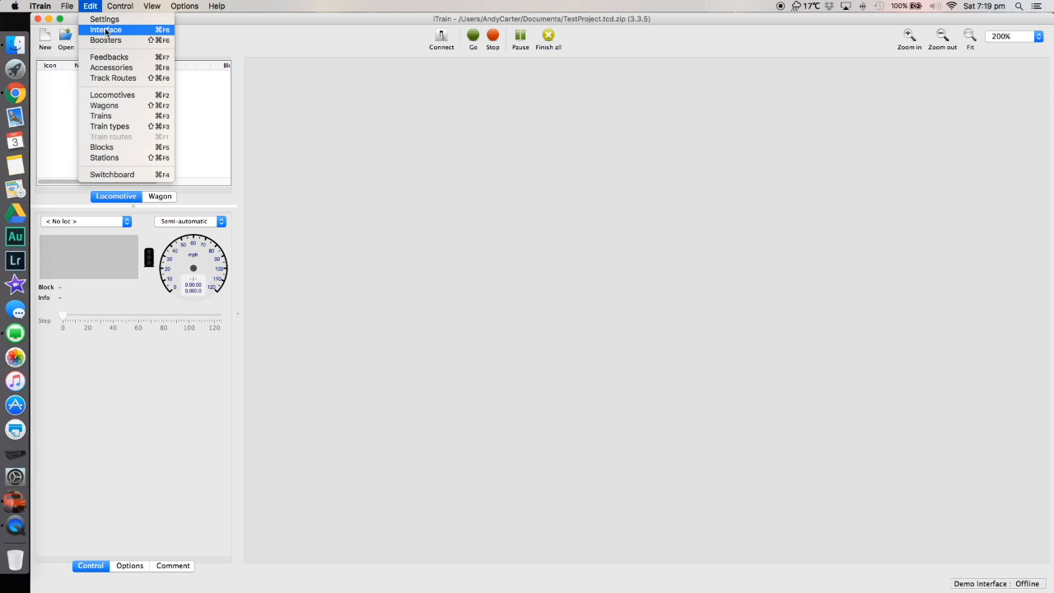
left_click(105, 32)
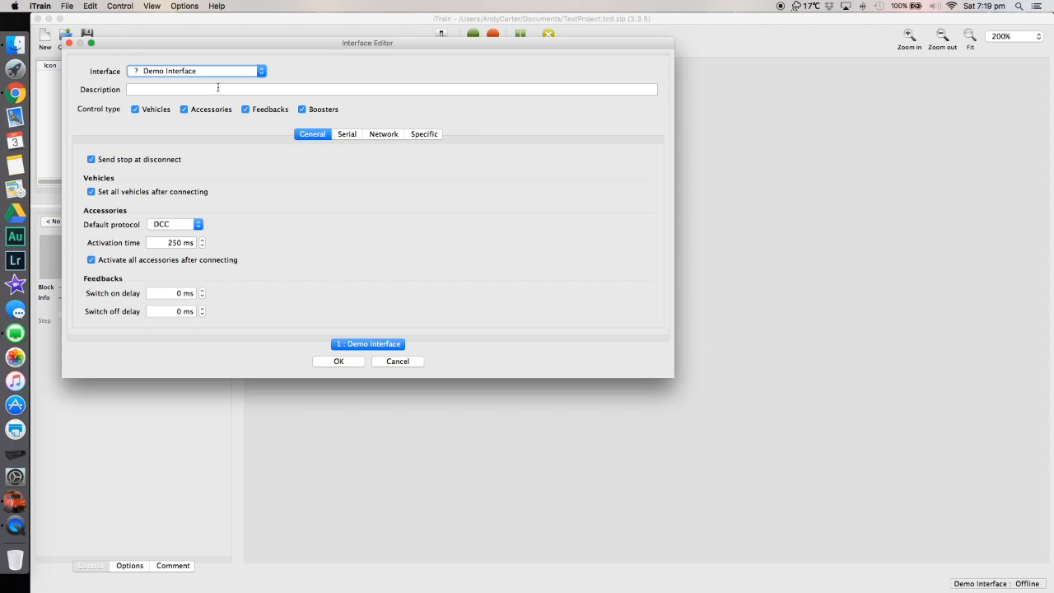
left_click(223, 73)
scroll(218, 193, "down", 5)
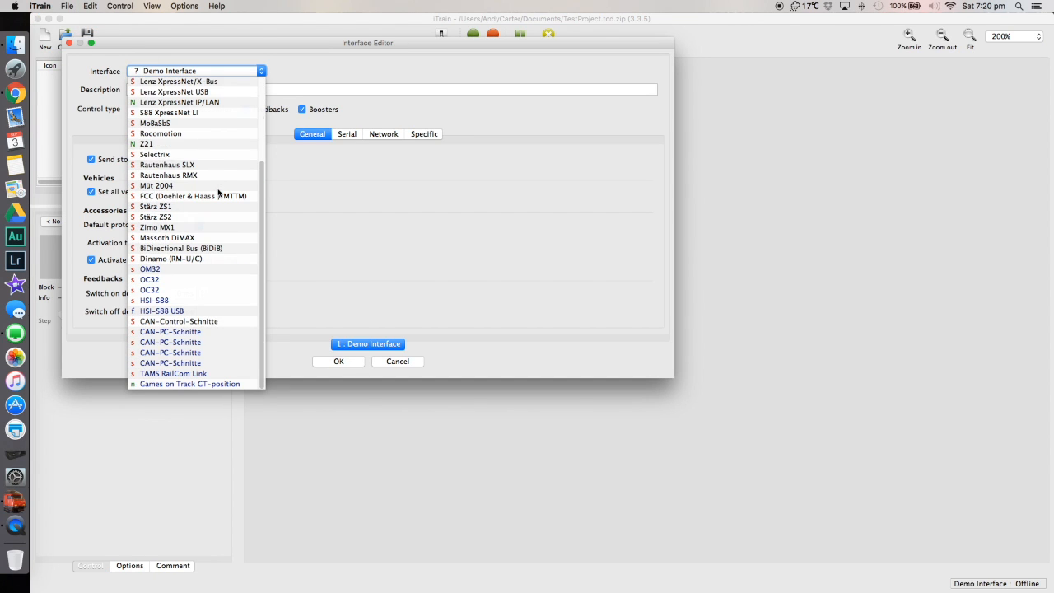
scroll(218, 193, "up", 5)
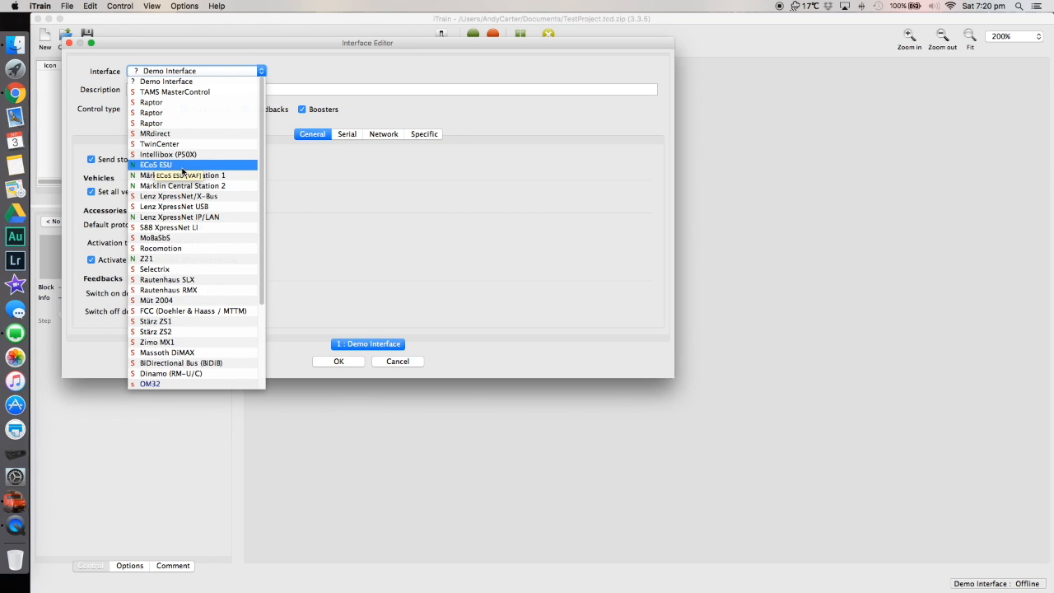
left_click(162, 263)
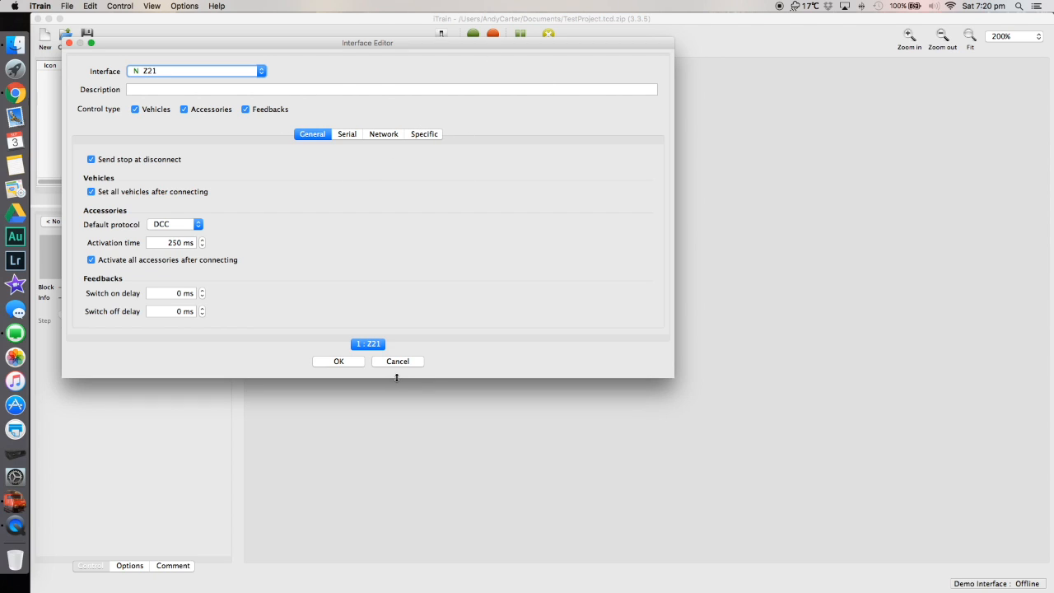
left_click(339, 361)
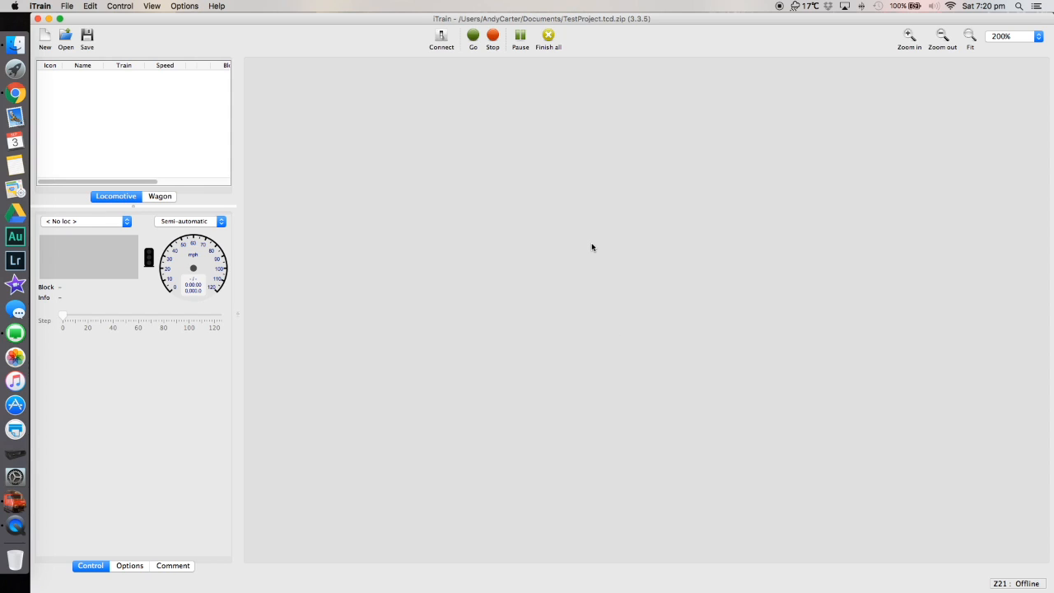
left_click(442, 38)
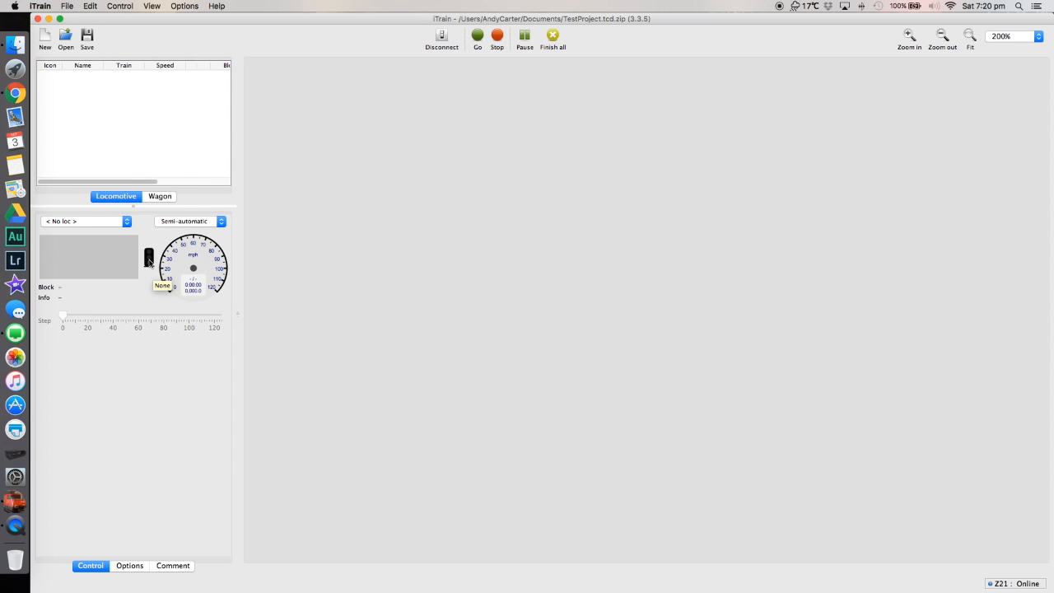
Create a new Diesel locomotive with the name Class 24 and the description Class 24.
left_click(123, 7)
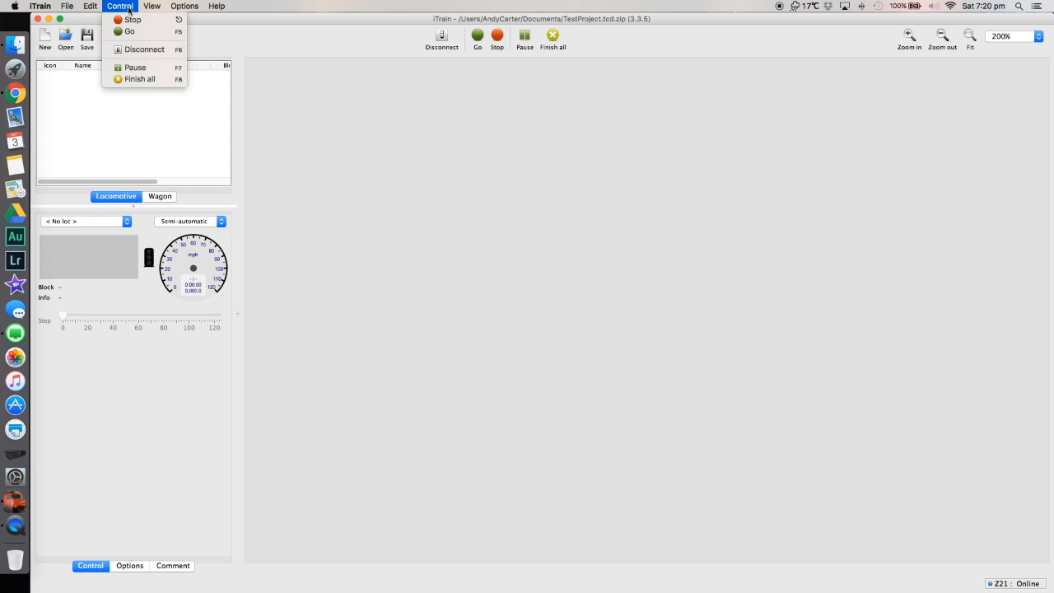
mouse_move(91, 9)
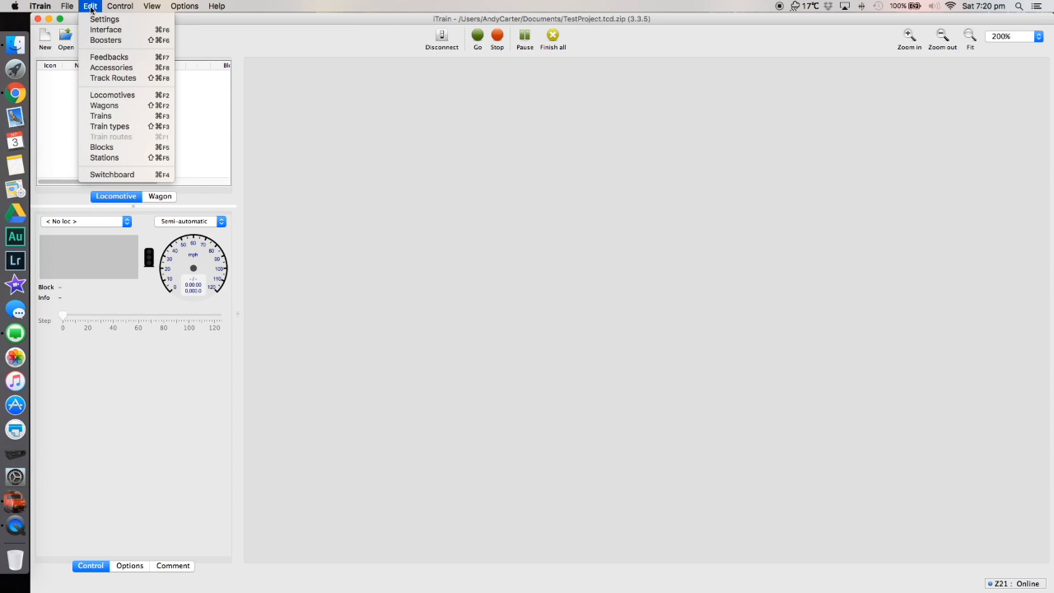
left_click(112, 95)
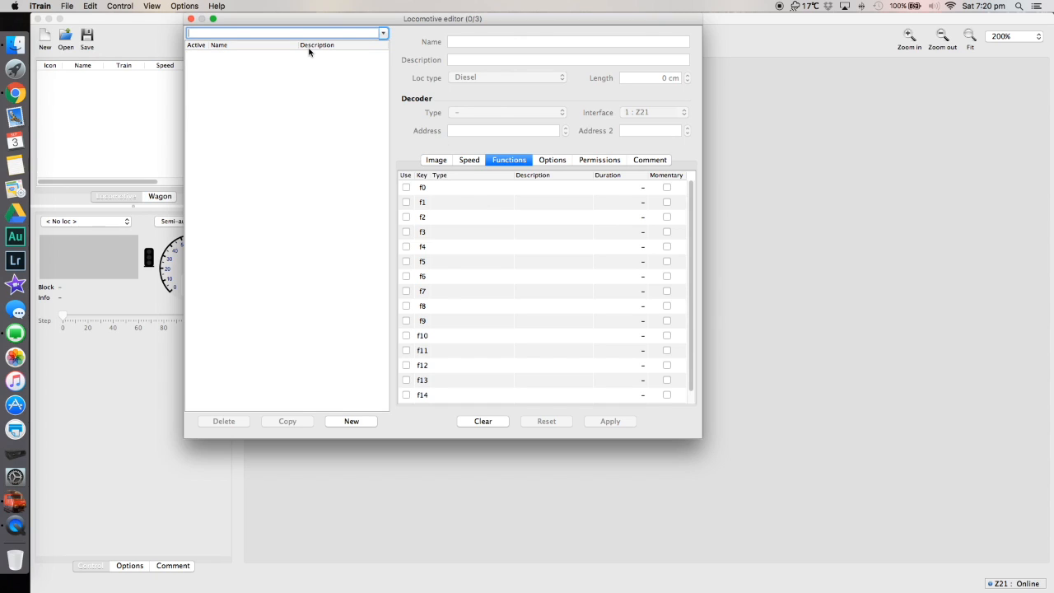
left_click(353, 421)
left_click(477, 44)
type("C")
key("BackSpace")
type("Class 24")
key("Tab")
type("Class 24")
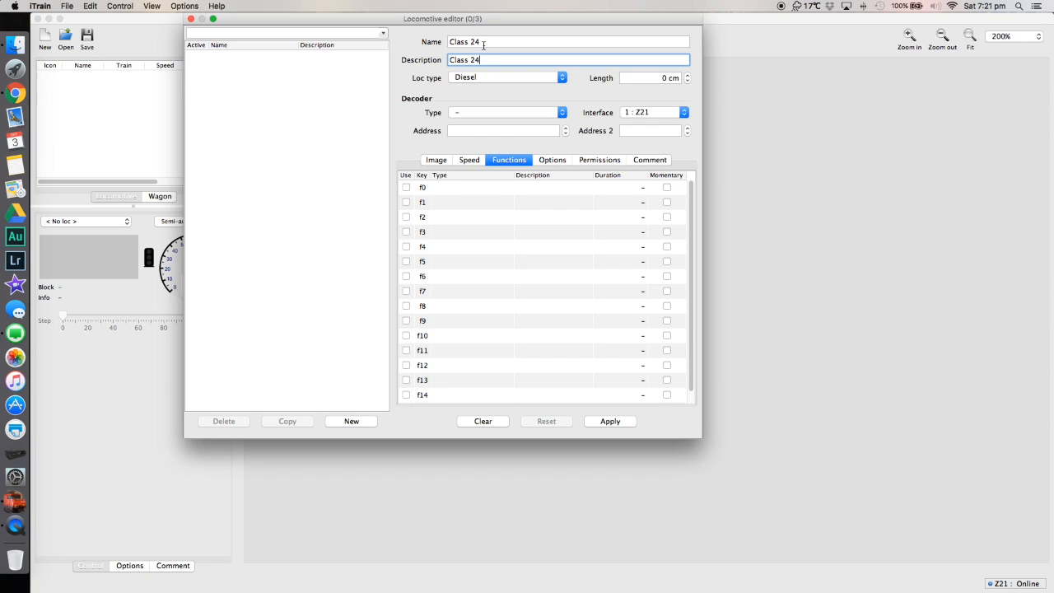
left_click(487, 75)
left_click(487, 76)
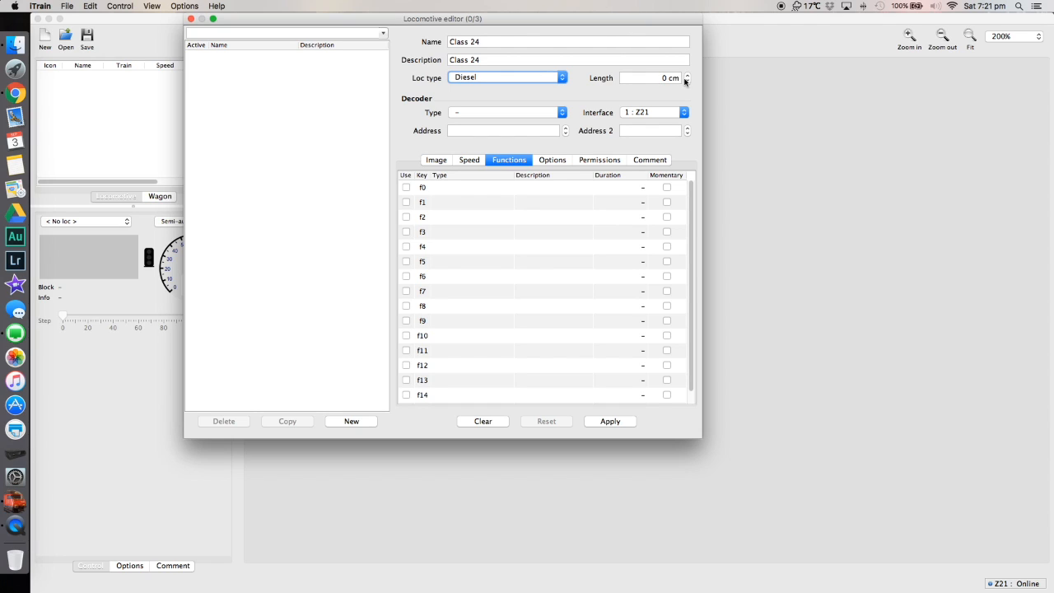
Enable function f0 for the new locomotive and set its type to Front/rear light.
left_click(551, 164)
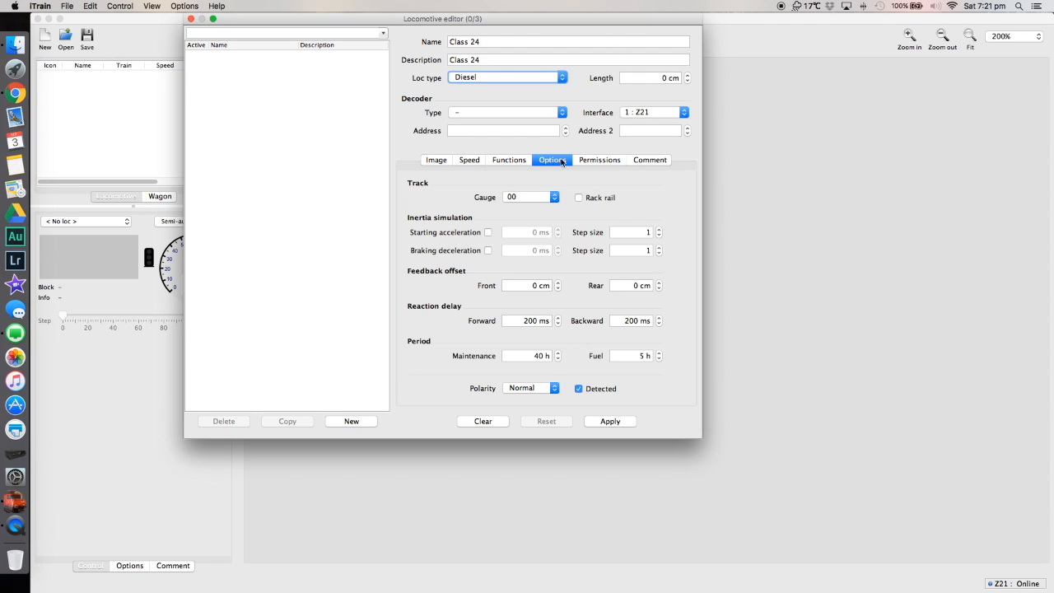
left_click(598, 161)
left_click(471, 161)
left_click(550, 164)
left_click(614, 160)
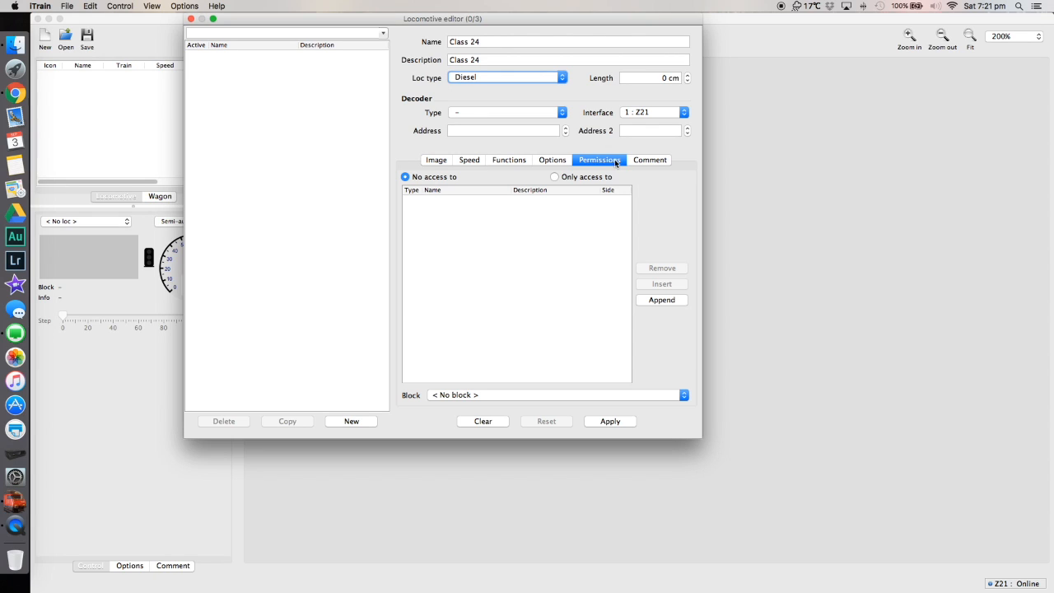
left_click(511, 160)
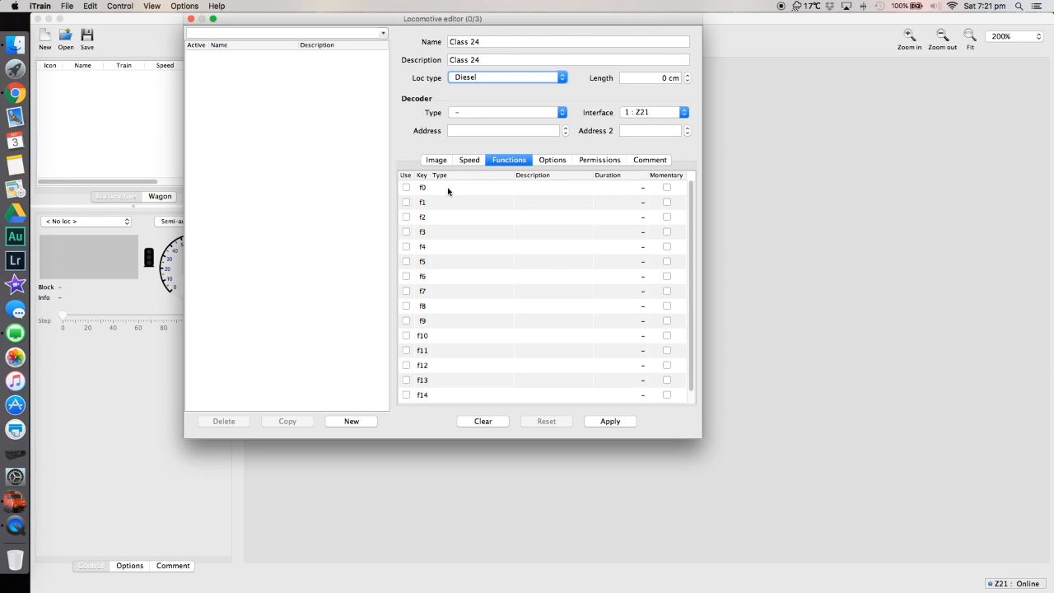
left_click(406, 188)
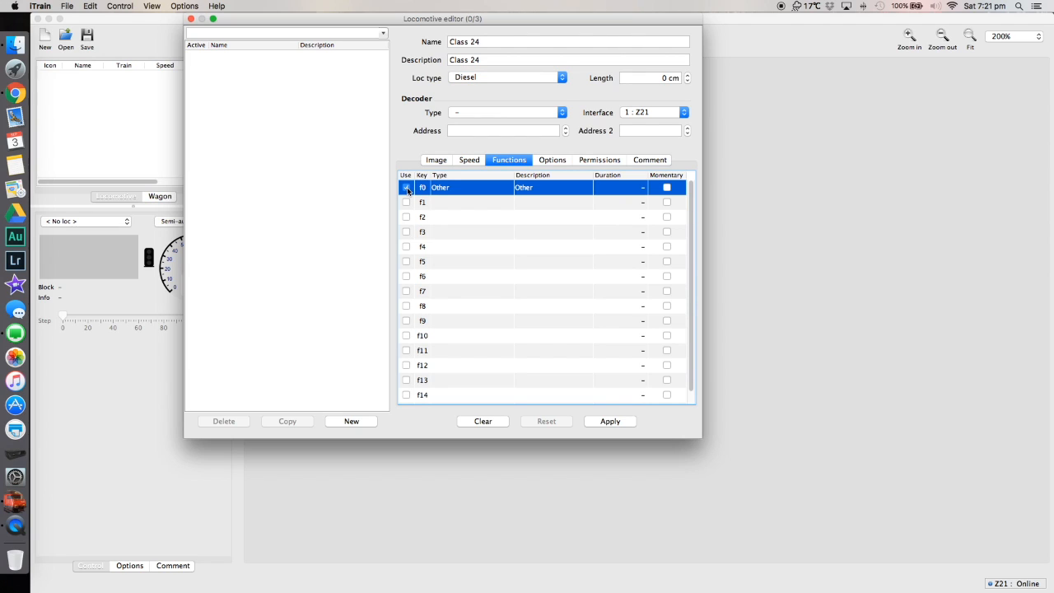
left_click(451, 189)
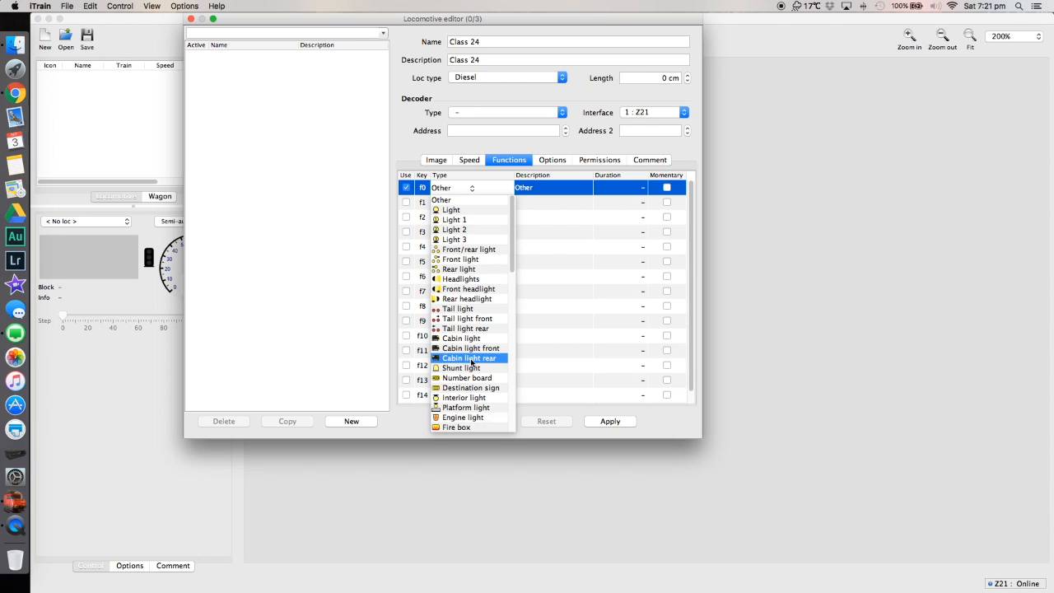
left_click(461, 252)
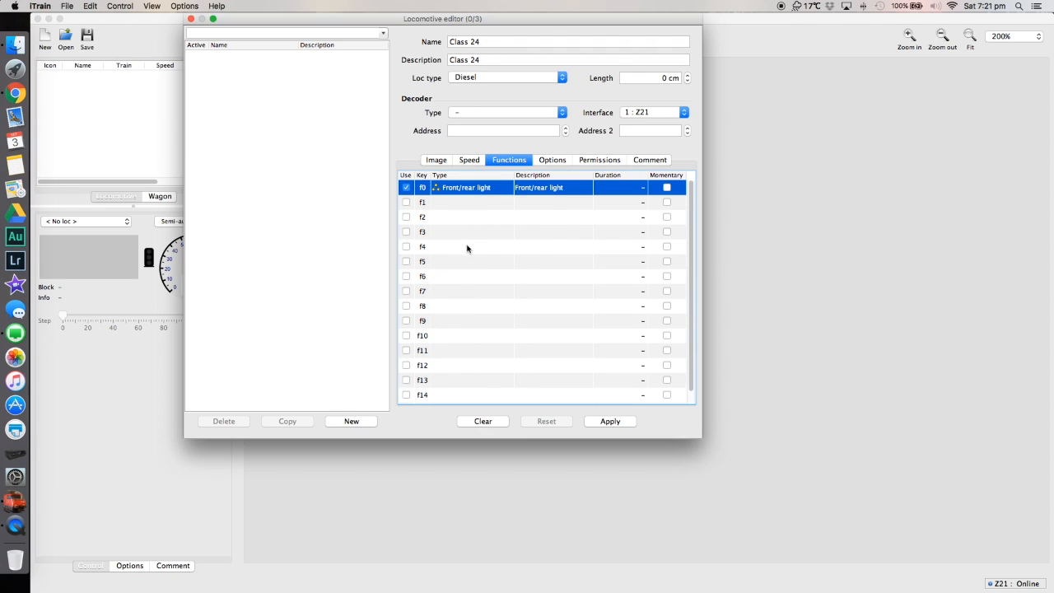
double_click(538, 188)
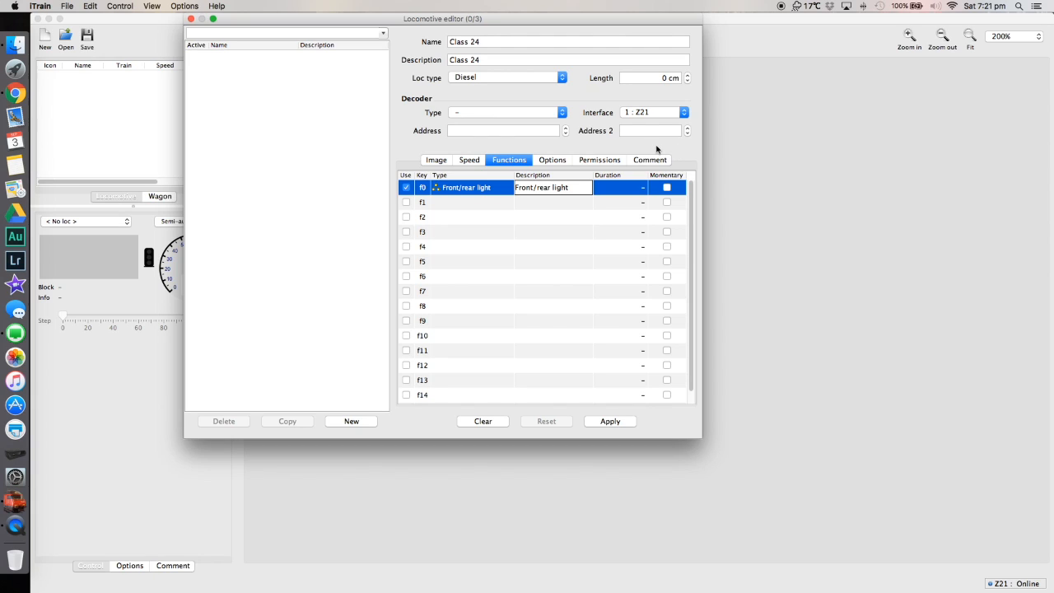
Set the decoder type to DCC (126) with address 24, apply the locomotive, and close the editor.
left_click(484, 116)
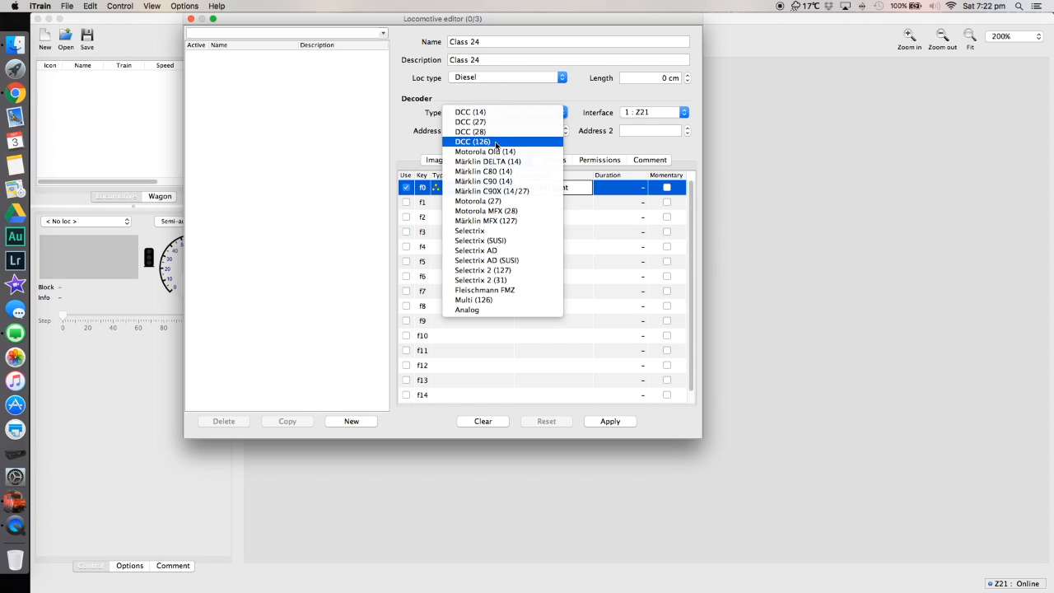
left_click(496, 142)
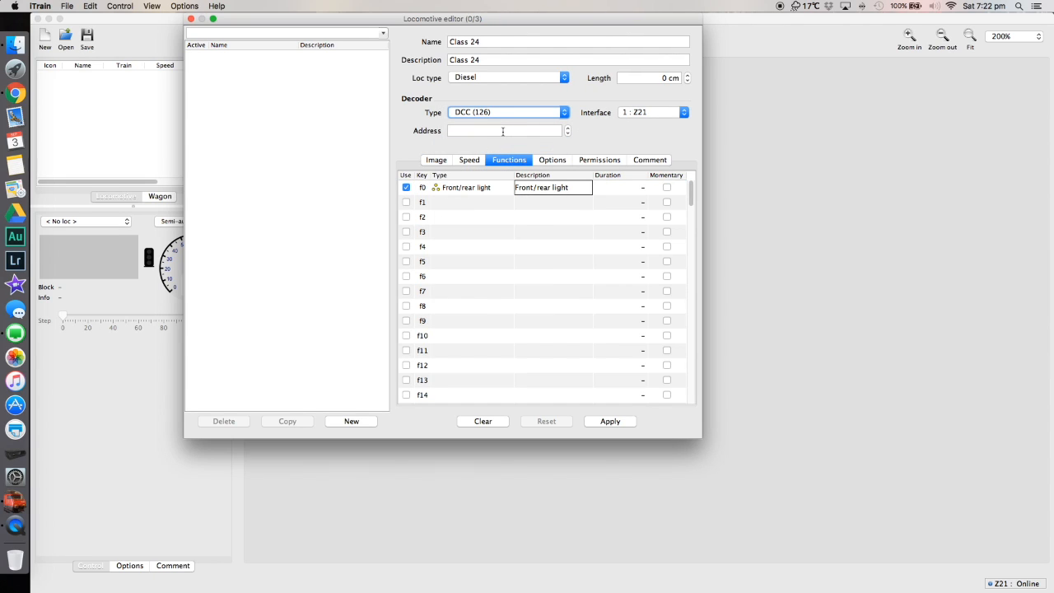
left_click(515, 131)
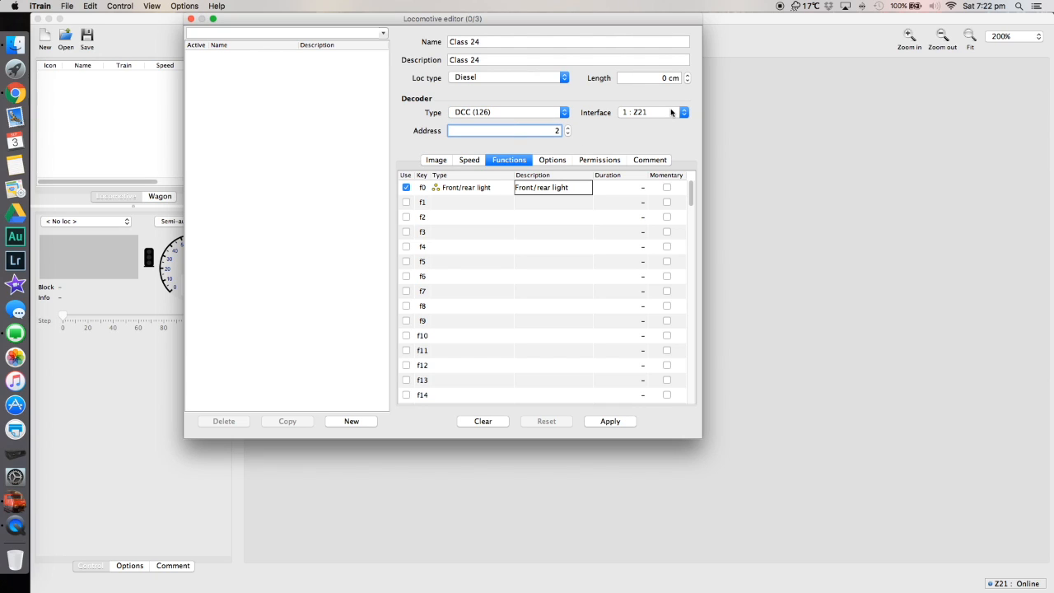
type("24")
left_click(606, 422)
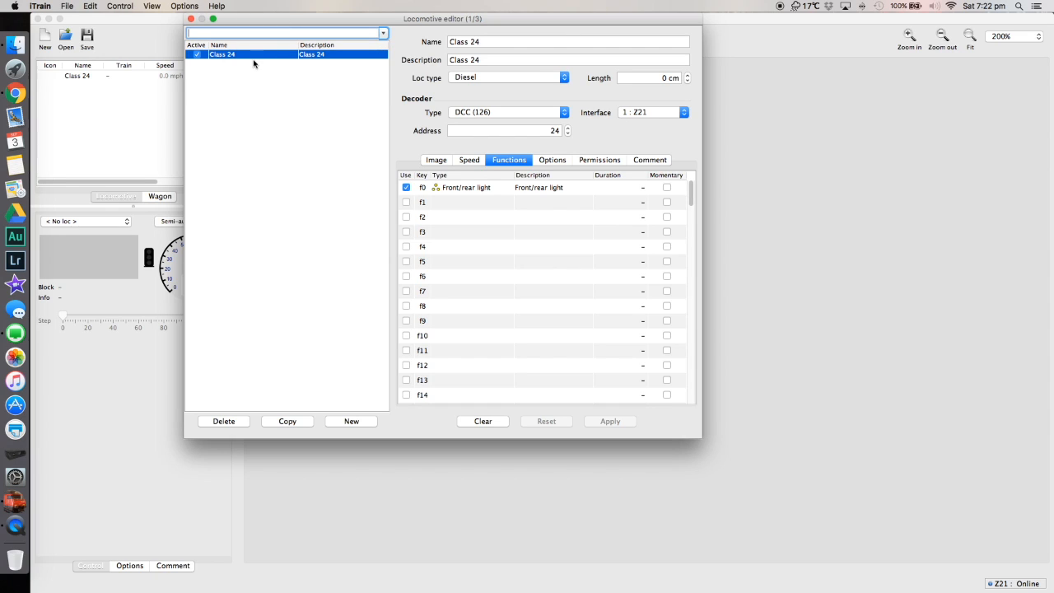
left_click(191, 19)
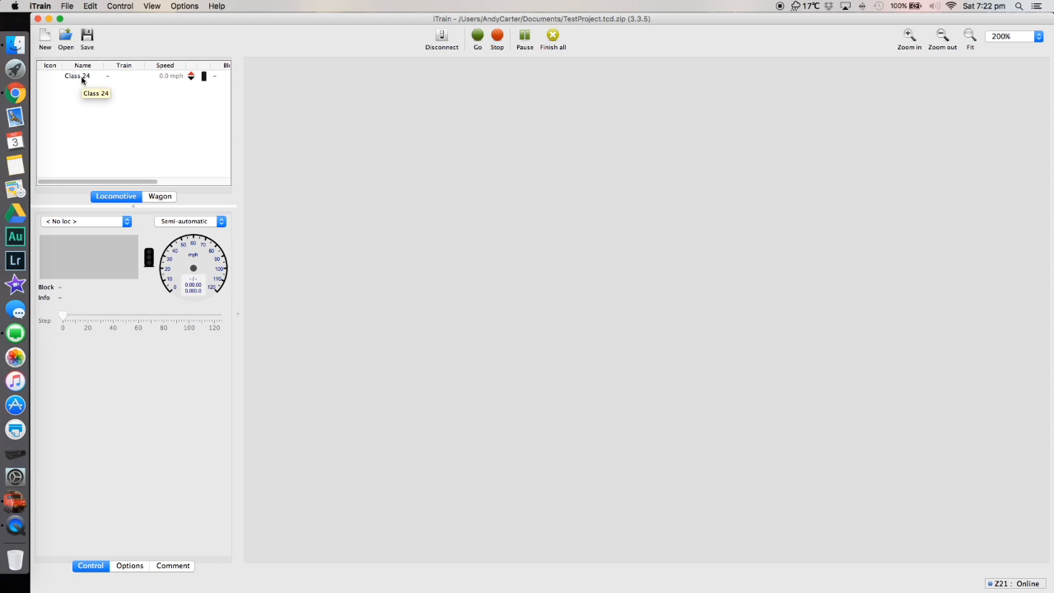
Select Class 24 for manual control and run it in the opposite direction at about 13.8 mph before stopping it.
left_click_drag(82, 80, 96, 224)
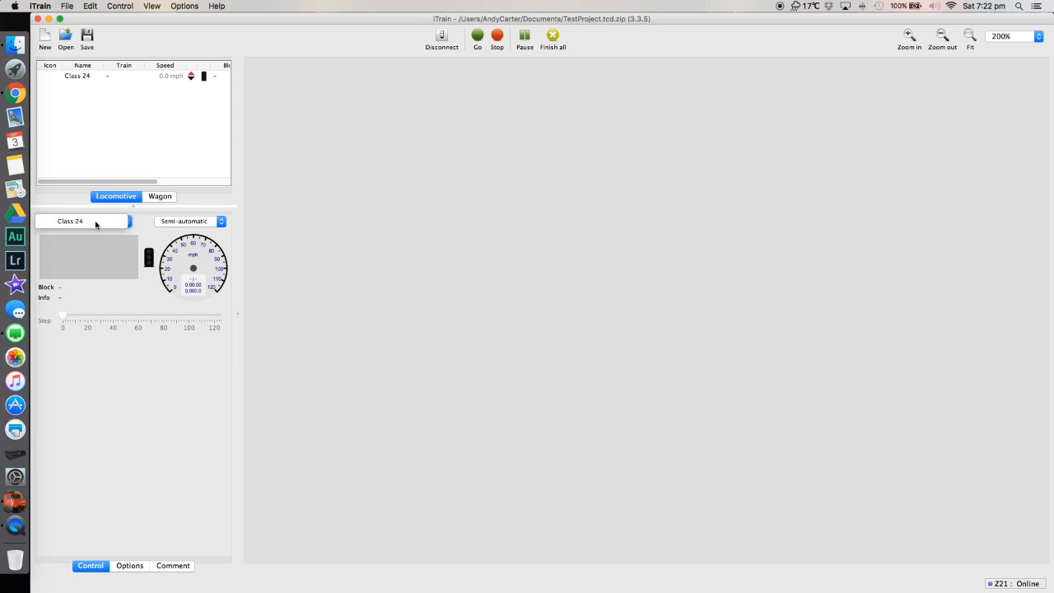
left_click(97, 223)
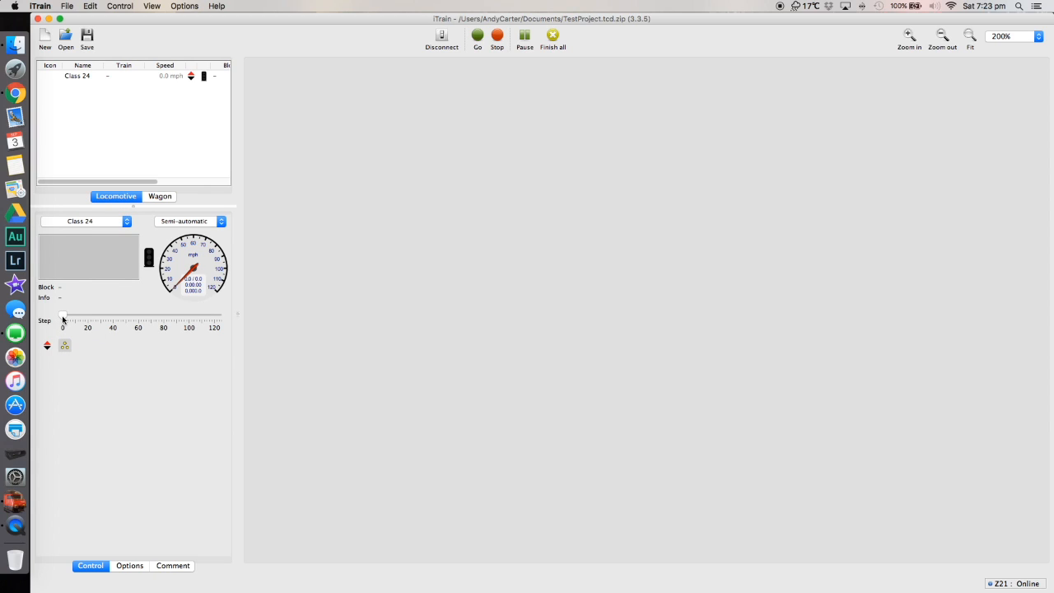
left_click(48, 346)
left_click_drag(66, 318, 89, 319)
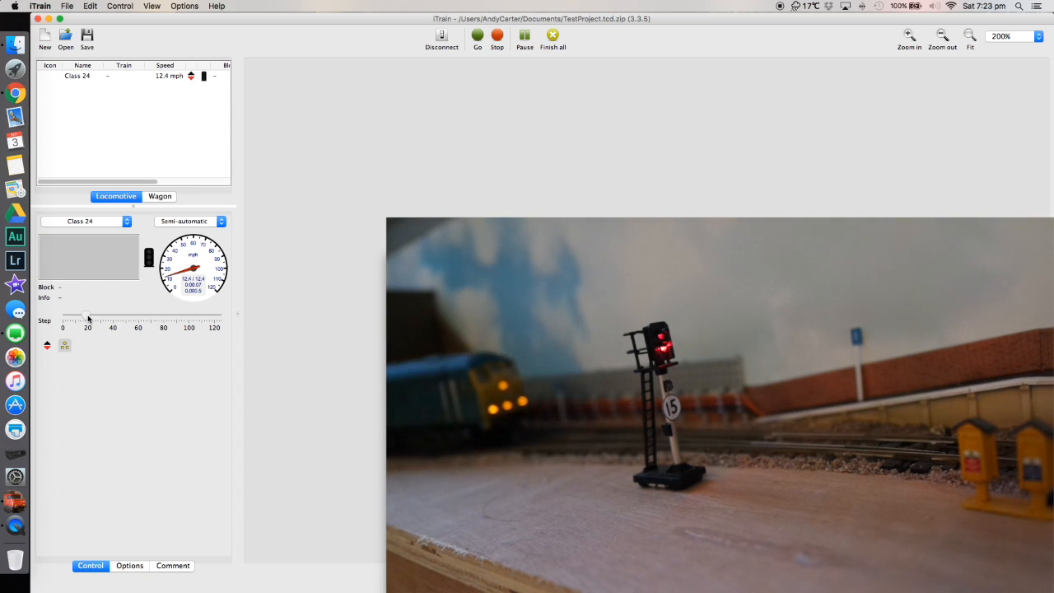
left_click_drag(89, 319, 62, 318)
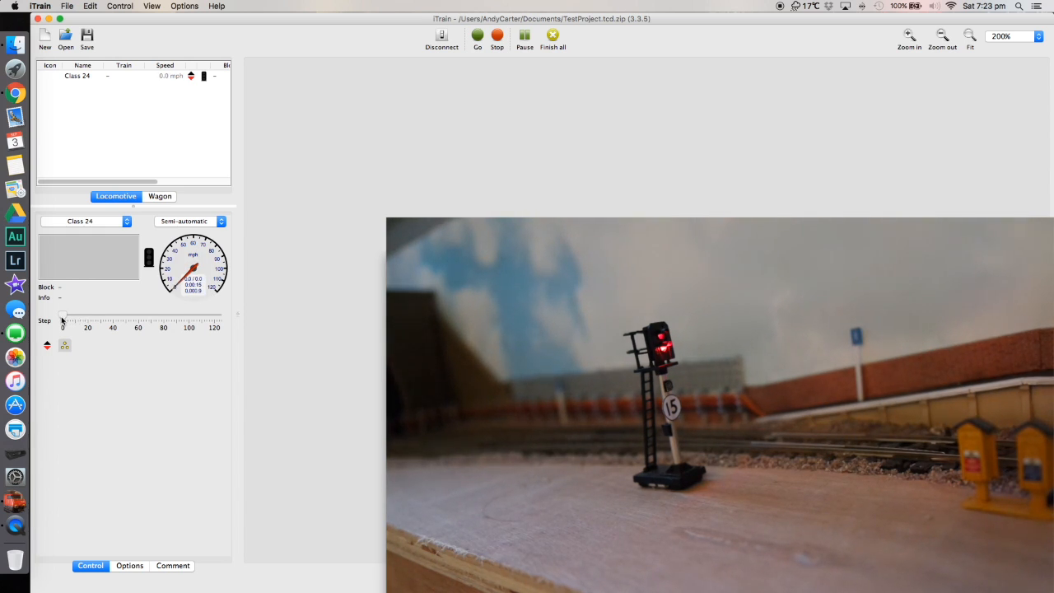
Reverse Class 24 and run it back at about 6.9 mph, bringing it to a stop.
left_click(47, 348)
left_click_drag(64, 319, 75, 319)
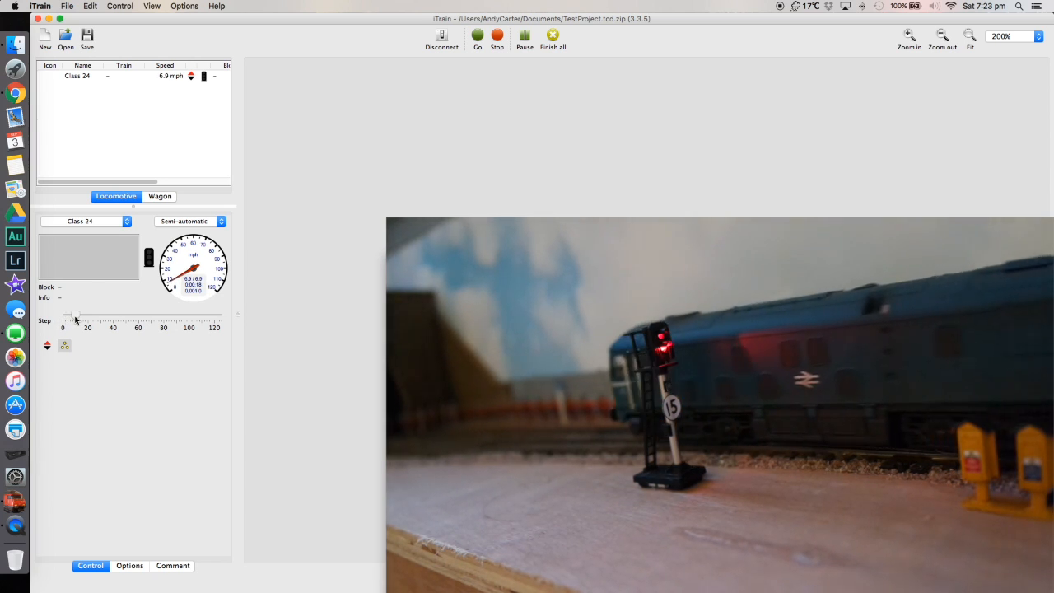
left_click_drag(75, 320, 56, 319)
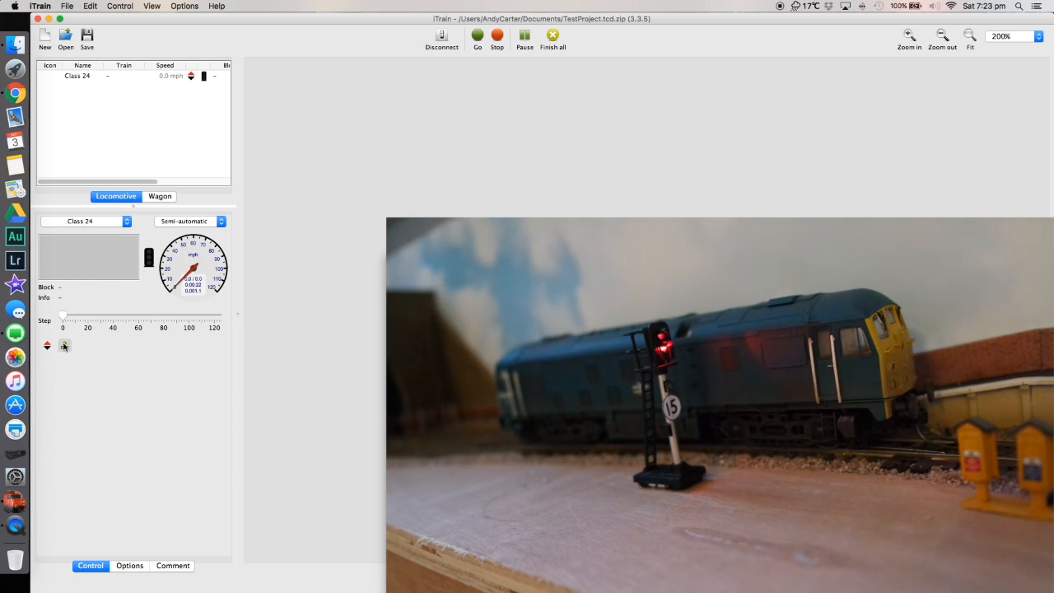
Turn on Class 24's front/rear light, run it at about 7.6 mph, and stop it before changing its direction.
left_click(64, 346)
left_click_drag(63, 320, 76, 318)
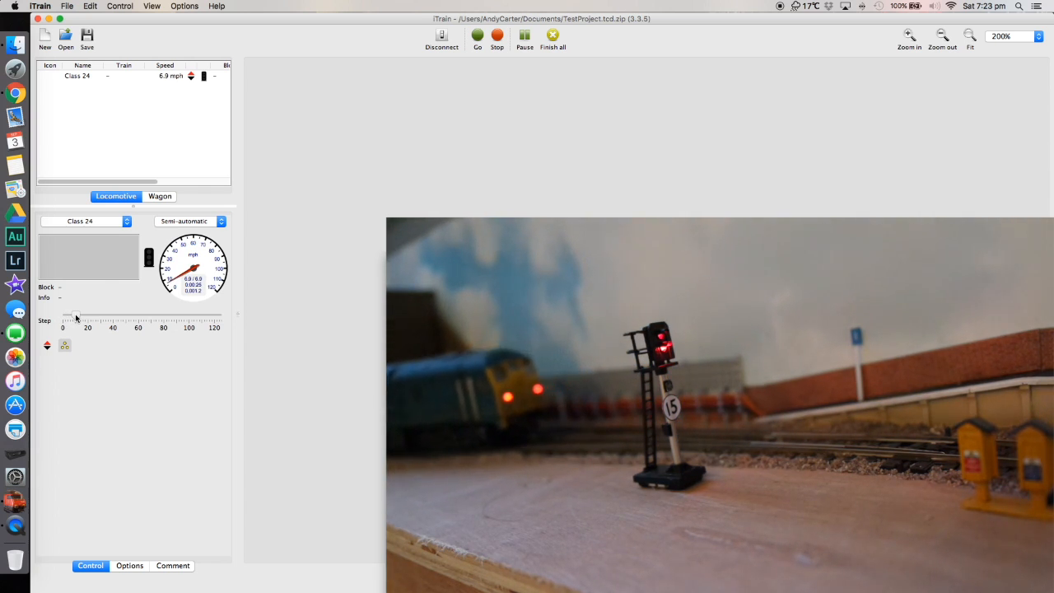
left_click_drag(76, 318, 66, 318)
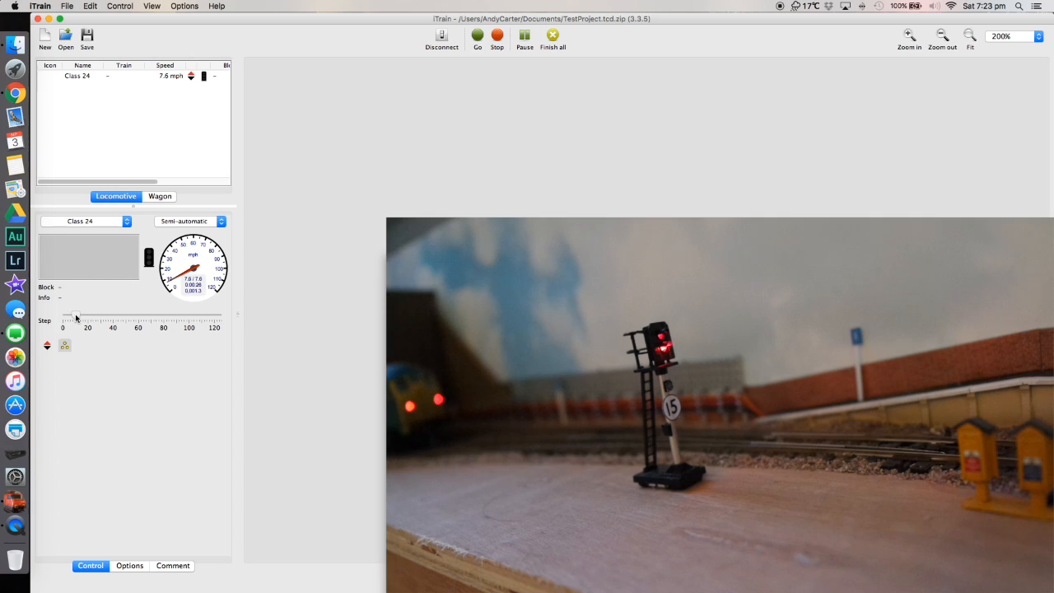
left_click(47, 347)
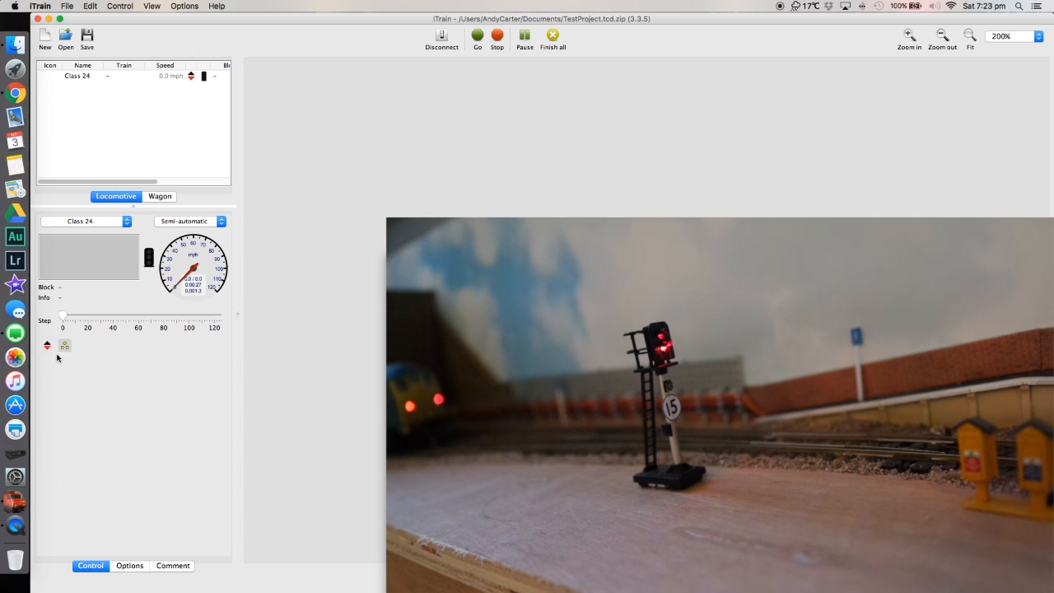
Reverse Class 24's direction and toggle its front/rear light off and on several times, leaving it on.
left_click(46, 350)
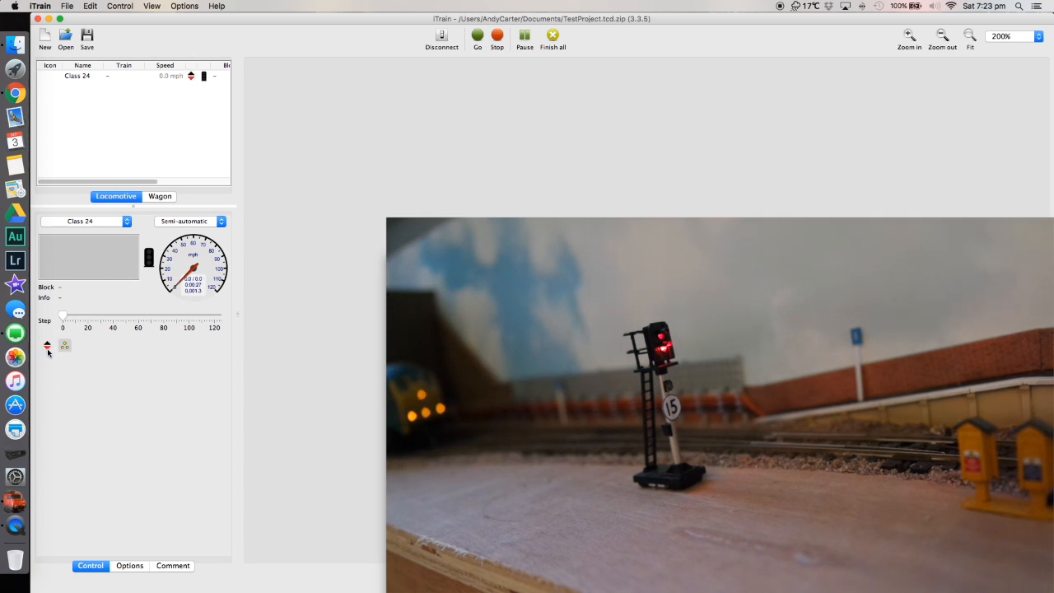
left_click(68, 350)
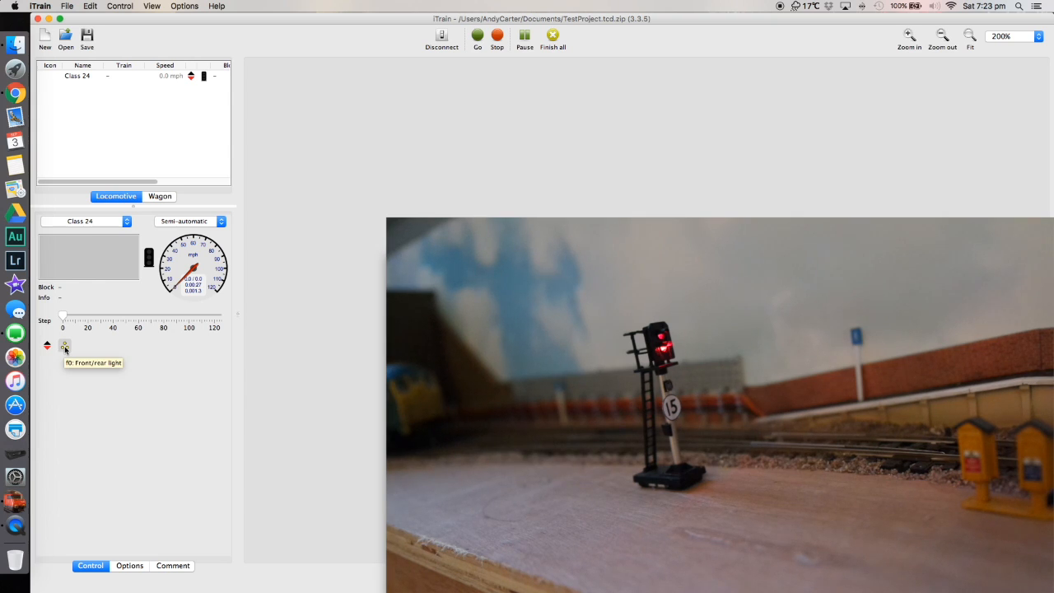
left_click(66, 347)
left_click(65, 348)
left_click(65, 348)
left_click(65, 347)
left_click(65, 348)
left_click(65, 348)
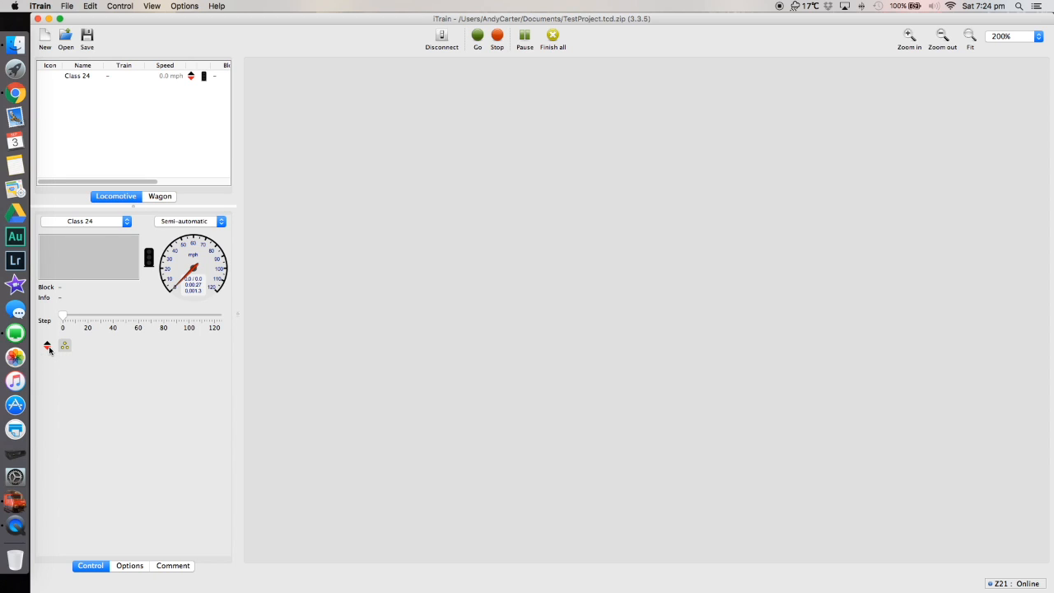
Enable functions f1 and f2 in Class 24's locomotive properties and set f1's type to Sound.
right_click(86, 79)
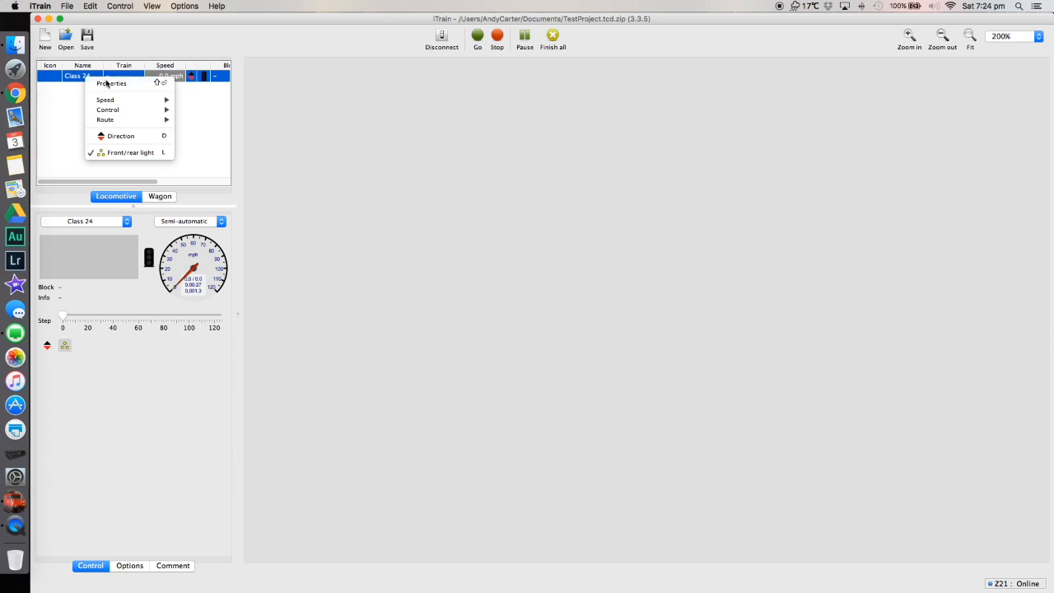
left_click(107, 83)
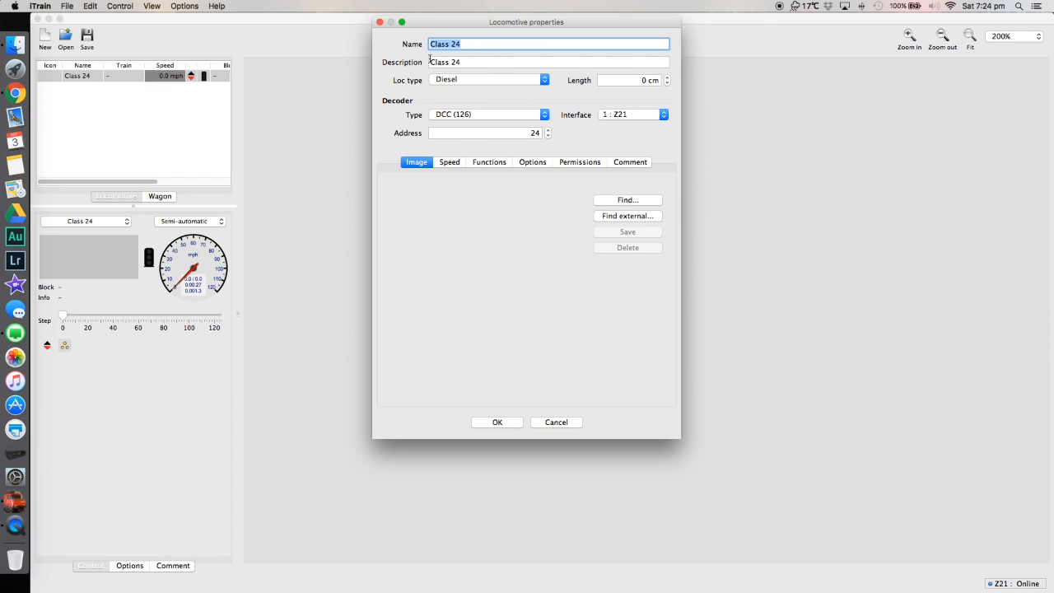
left_click(490, 165)
left_click(387, 204)
left_click(387, 219)
left_click(421, 211)
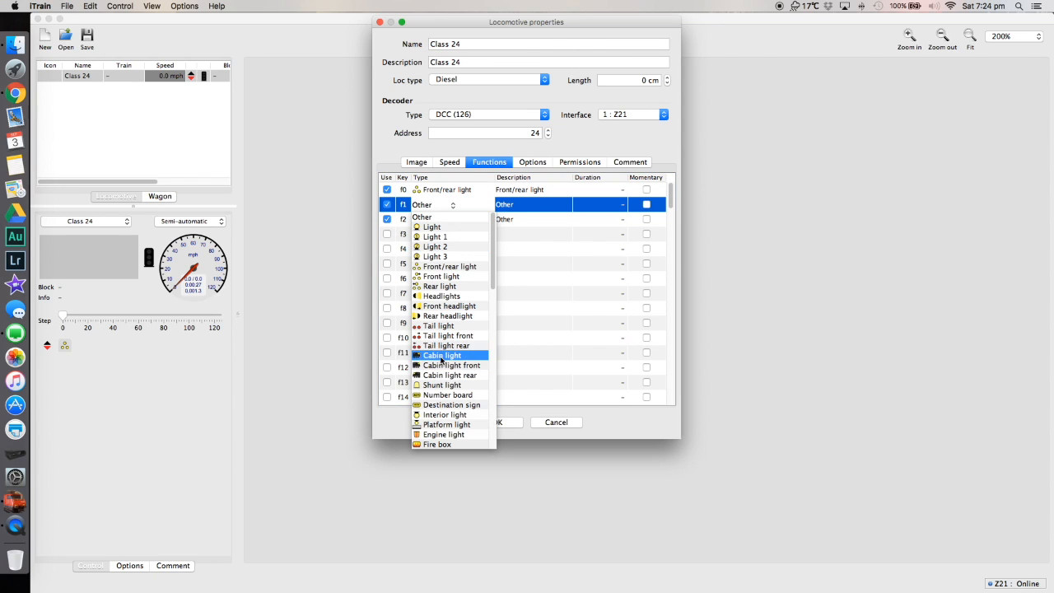
scroll(450, 360, "down", 8)
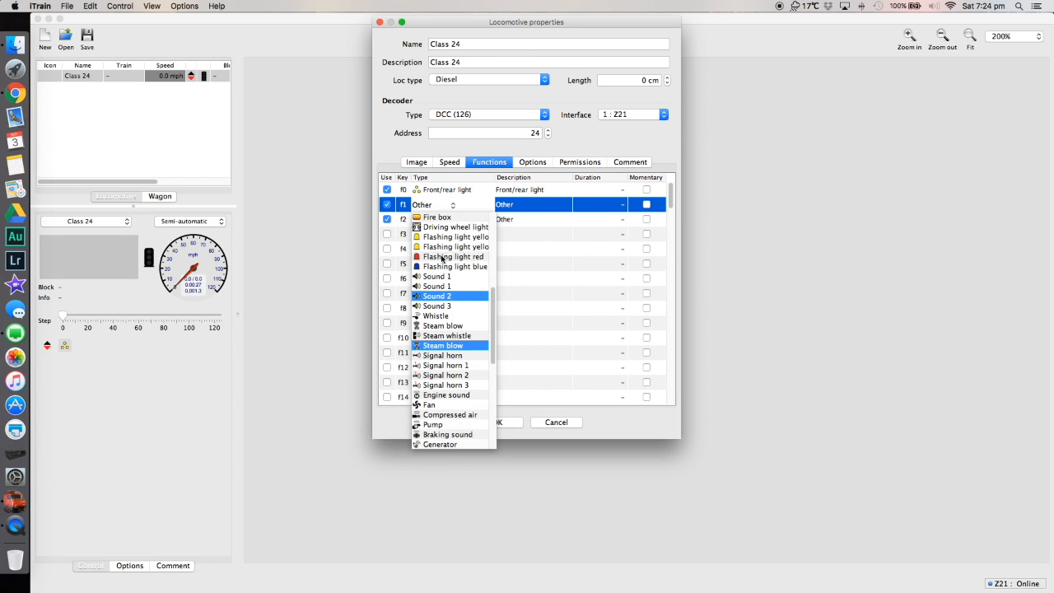
left_click(433, 276)
Set function f2's type to Signal horn and confirm the locomotive properties.
left_click(433, 221)
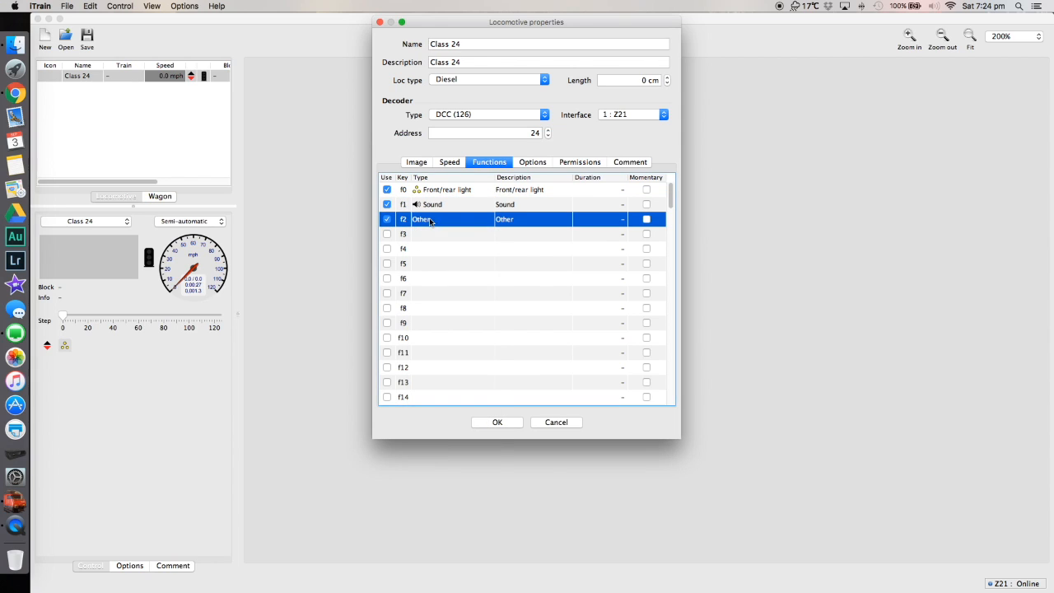
left_click(436, 222)
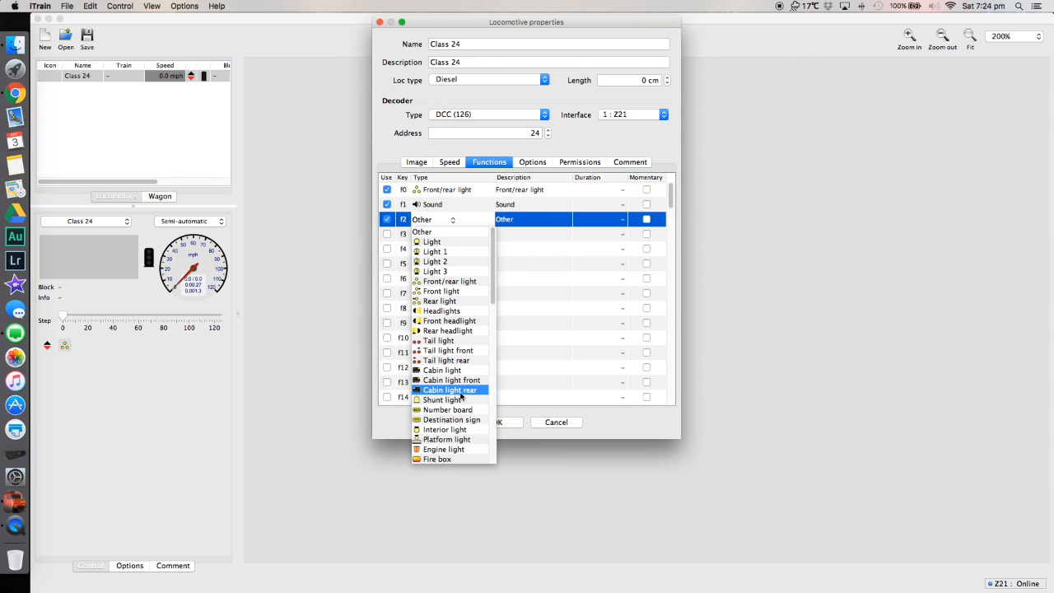
scroll(461, 397, "down", 5)
left_click(450, 372)
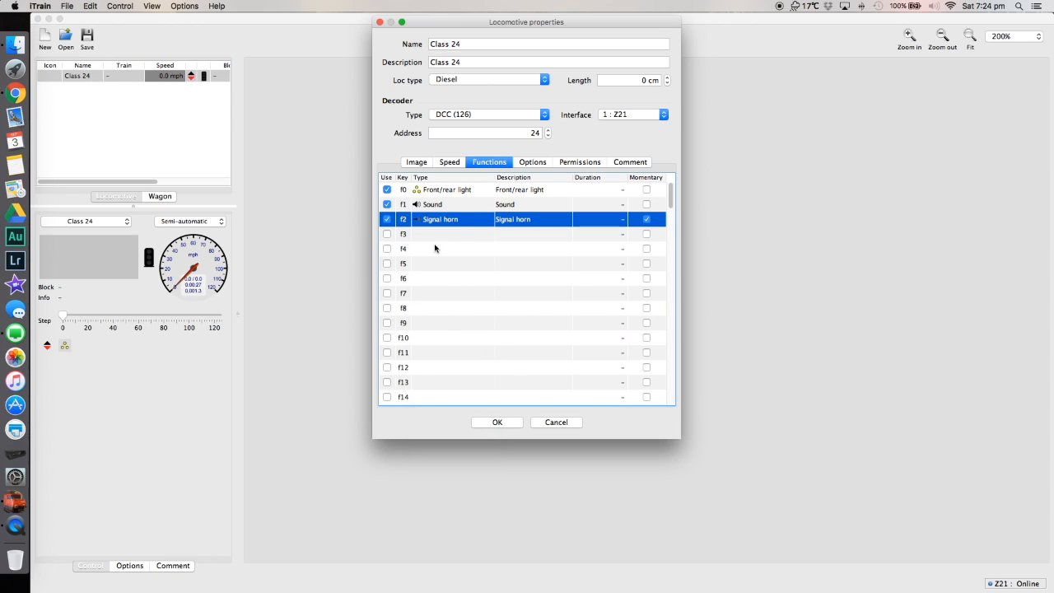
left_click(498, 422)
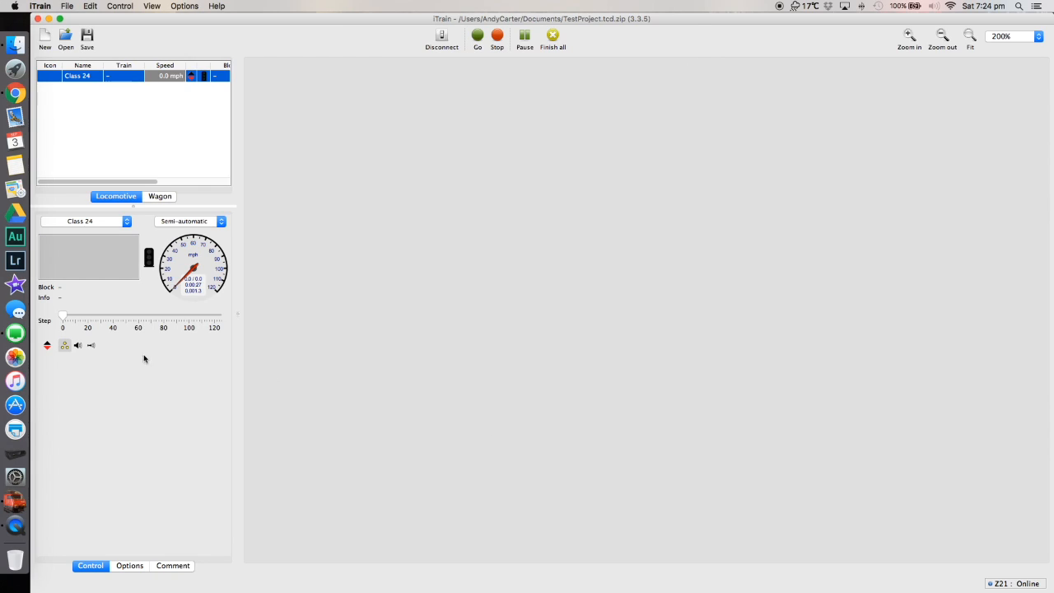
Switch Class 24's sound function on and back off.
left_click(79, 346)
left_click(78, 346)
scroll(206, 160, "right", 2)
Create a switchboard tab named Croxley Test in the switchboard editor.
left_click(89, 5)
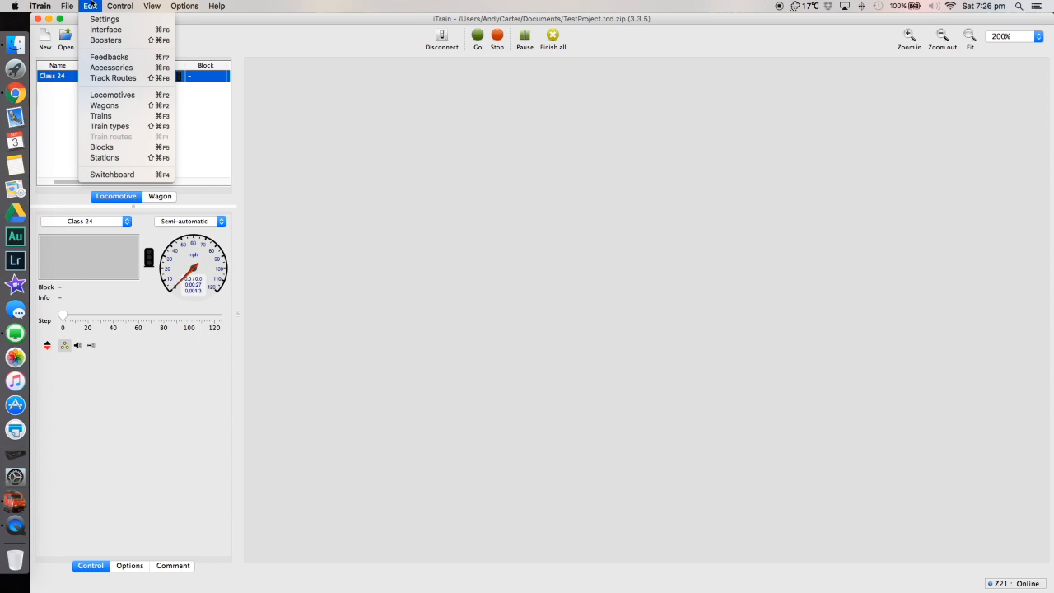
left_click(113, 175)
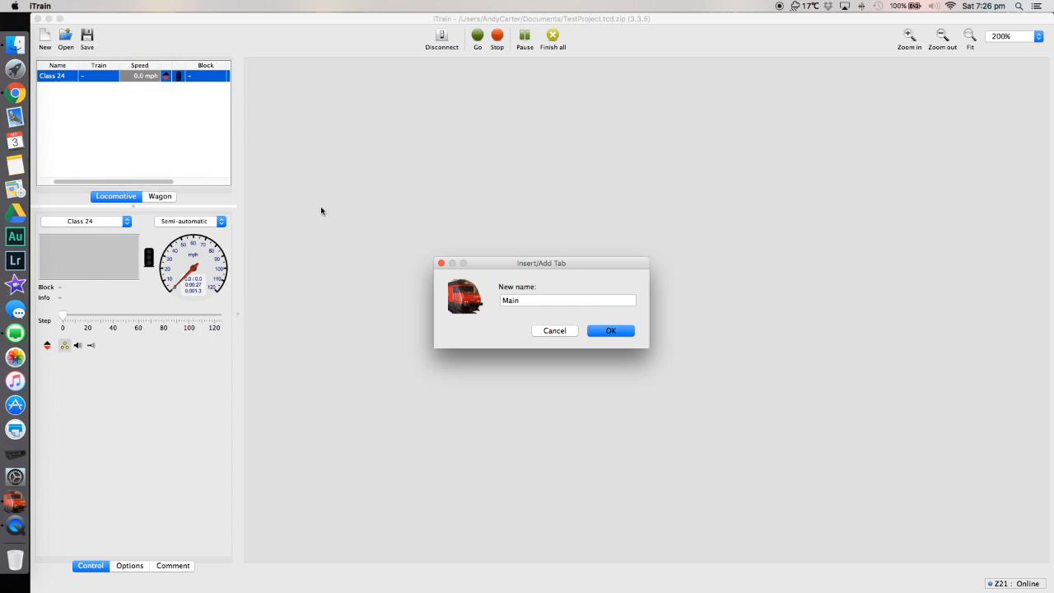
type("Croxley Test")
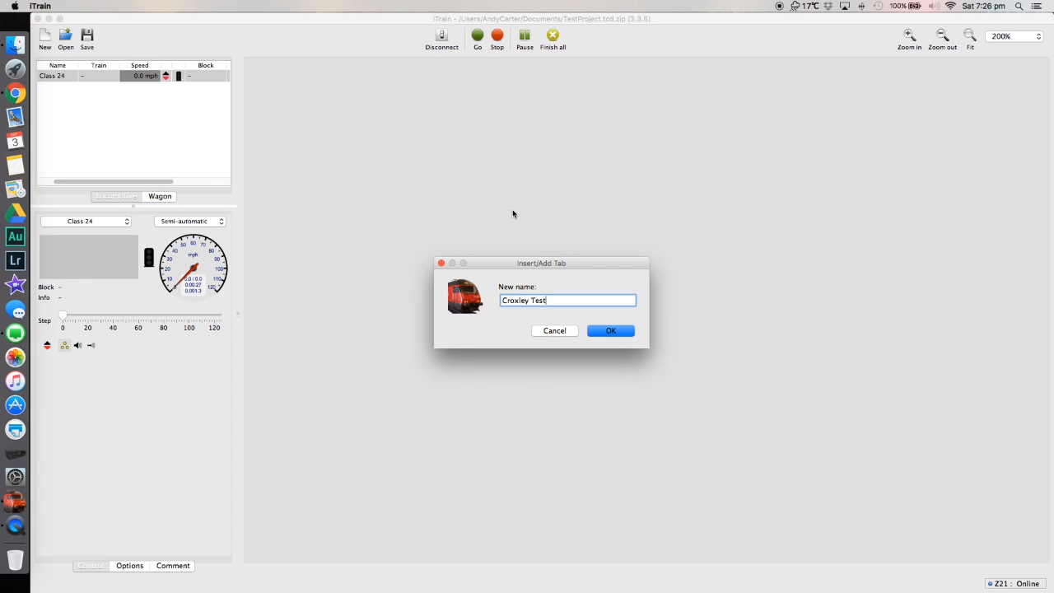
left_click(602, 331)
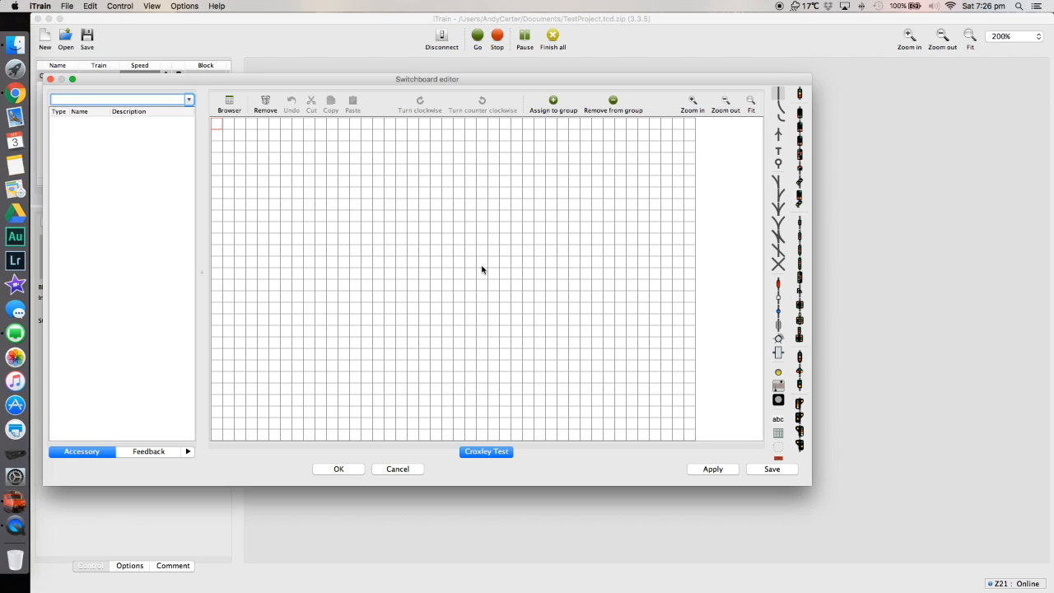
Place vertical straight track near the middle of the switchboard grid, filling a column of seven cells.
left_click(609, 274)
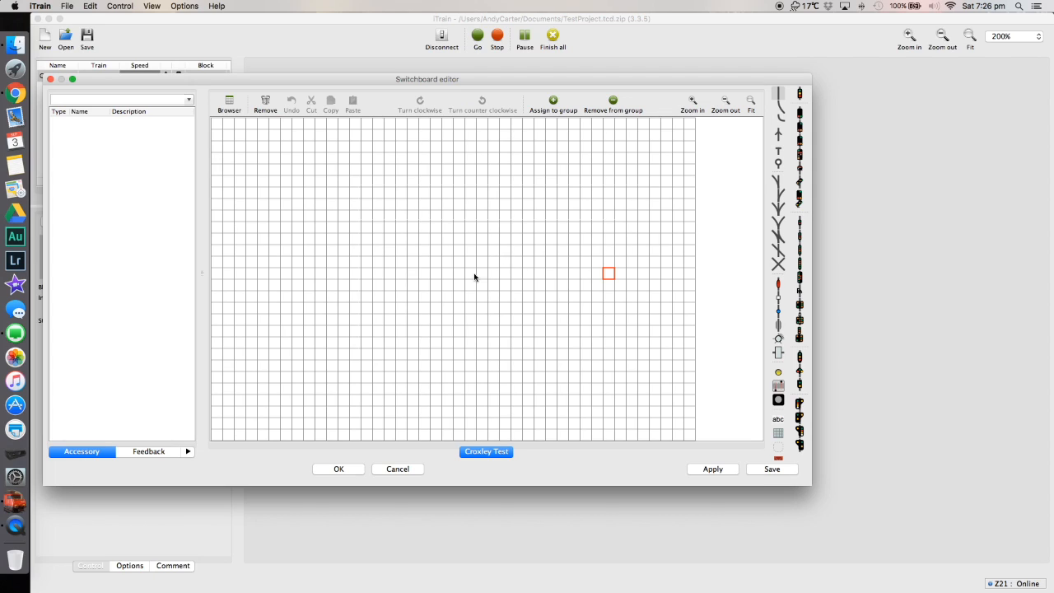
left_click(435, 277)
left_click(781, 96)
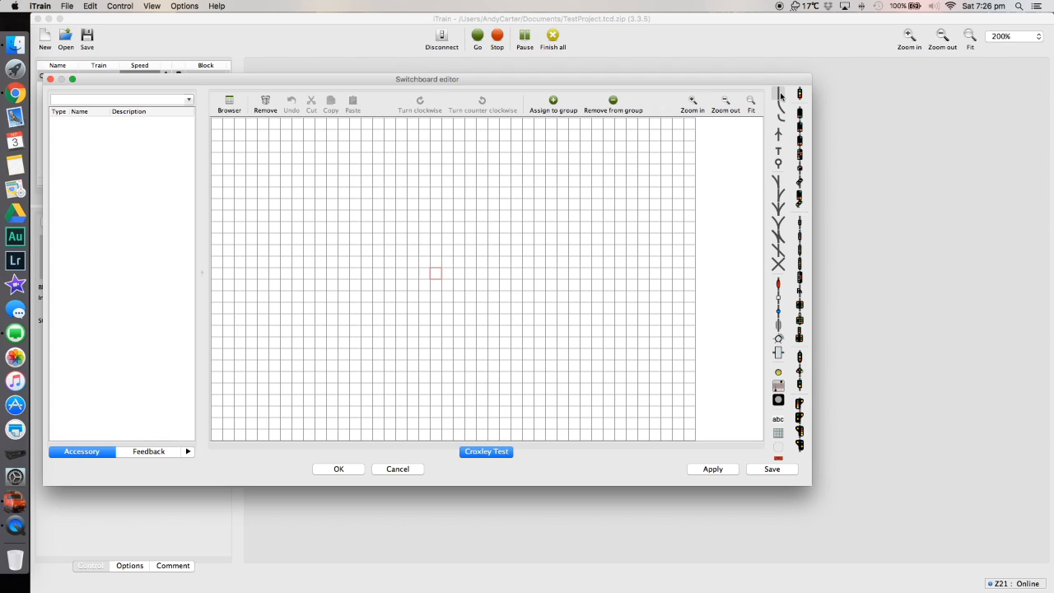
left_click(435, 278)
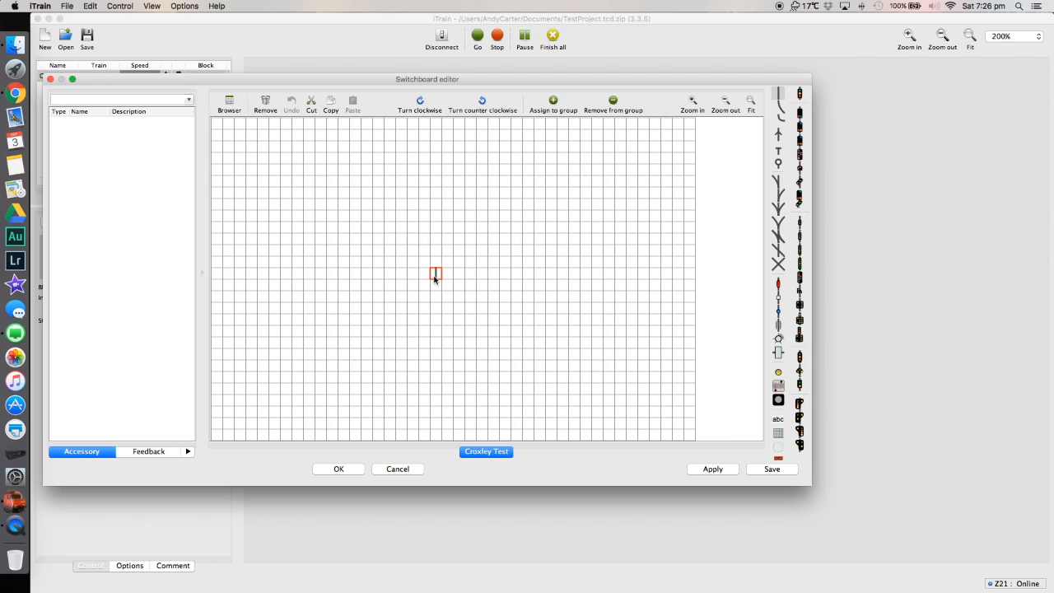
left_click(779, 94)
left_click_drag(436, 227, 440, 302)
left_click(779, 94)
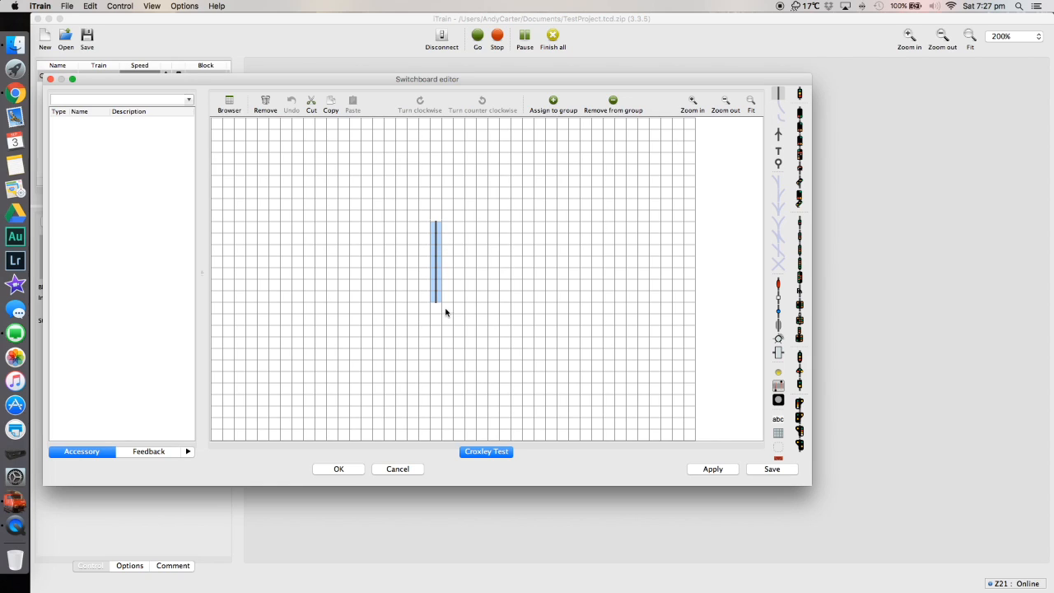
Delete the upper part of the straight track and place a left turnout at the upper end of what remains.
left_click_drag(436, 252, 437, 238)
key("Delete")
left_click(437, 252)
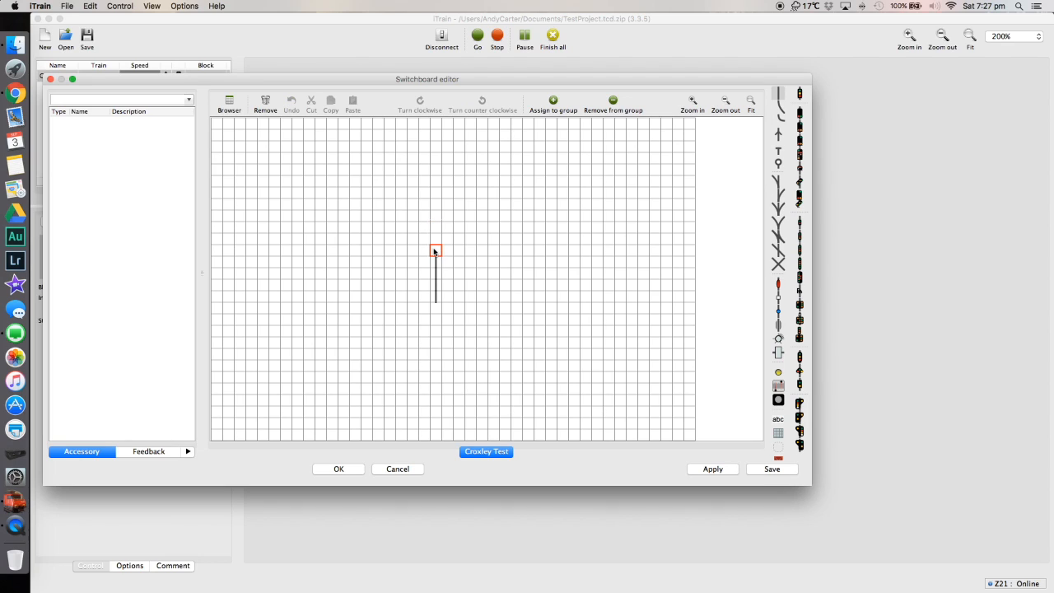
left_click(778, 184)
Extend the main line above the turnout with four cells of vertical straight track.
left_click(436, 247)
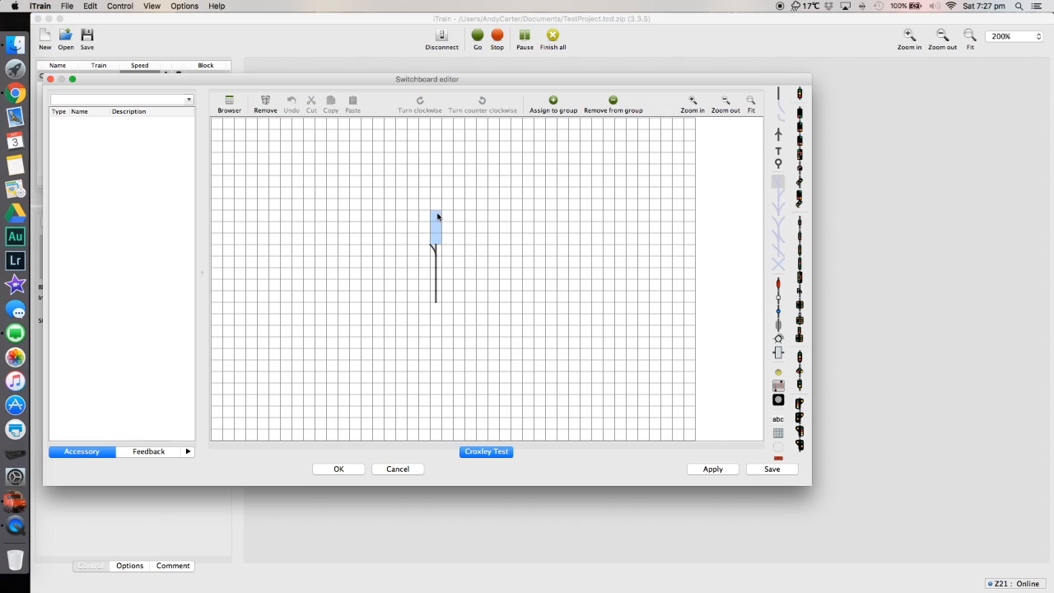
left_click(779, 92)
left_click(783, 95)
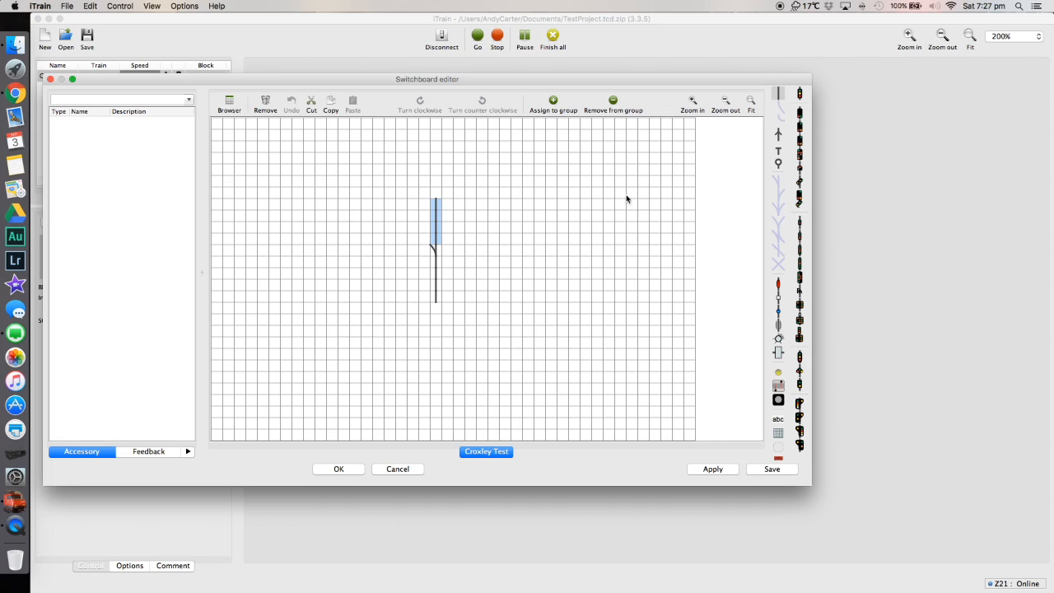
Curve the turnout's branch into three cells of straight track parallel to the main line, and apply the finished switchboard.
left_click(436, 246)
left_click(781, 111)
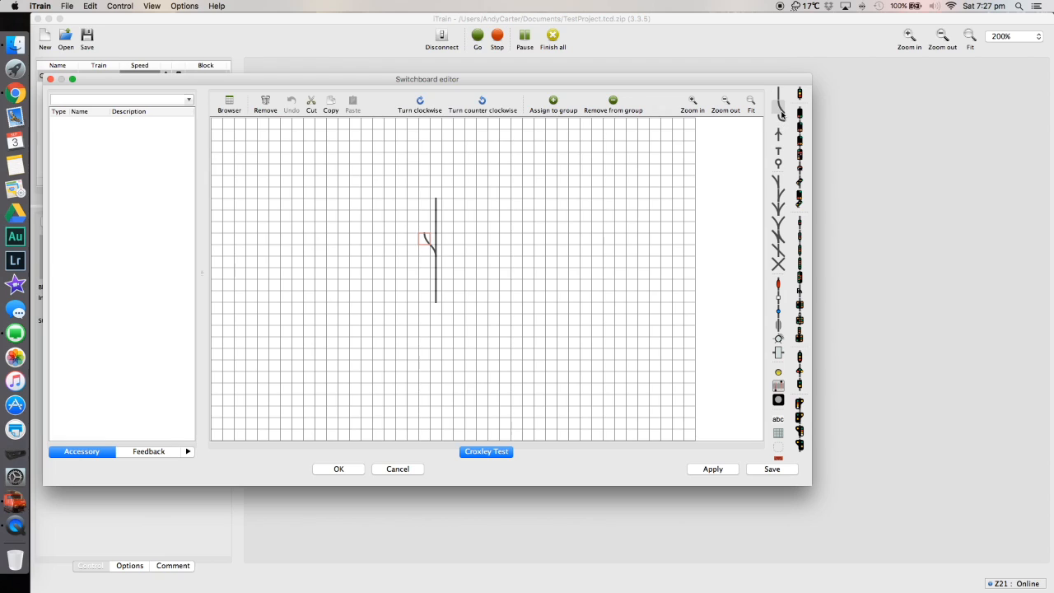
left_click(424, 237)
left_click(424, 228)
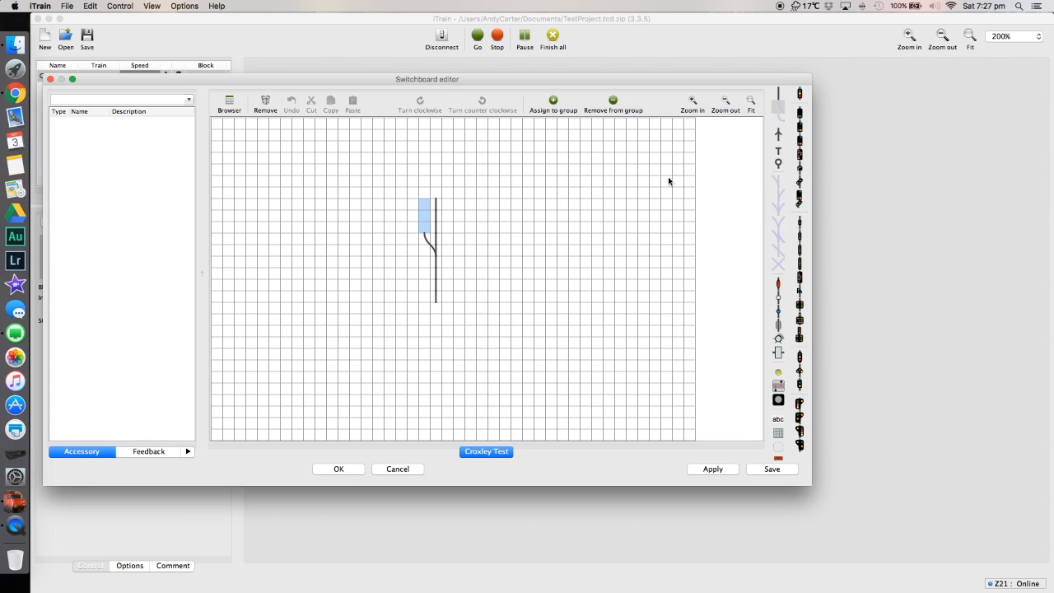
left_click(779, 97)
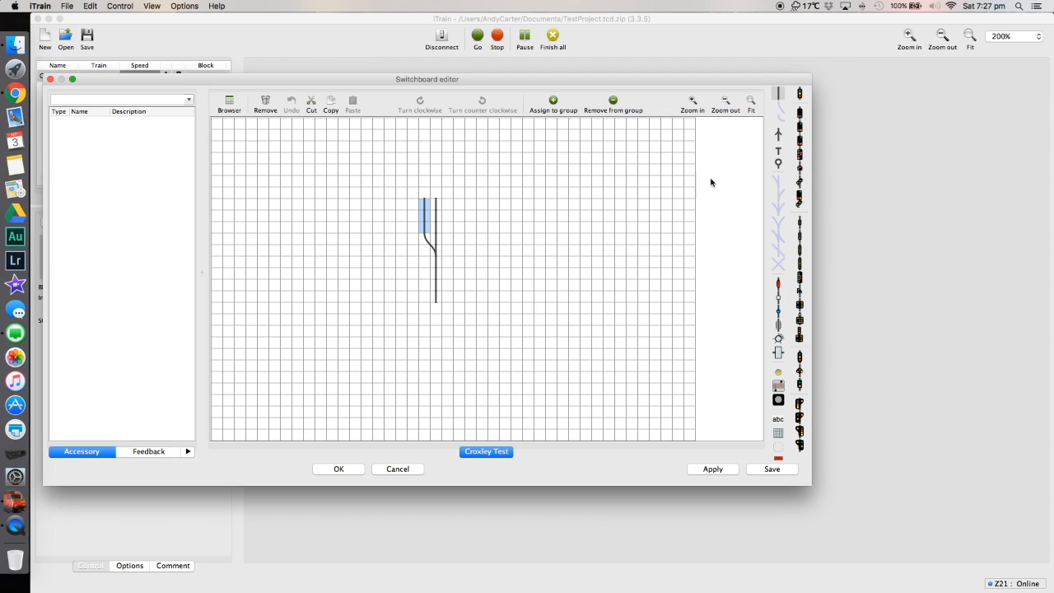
left_click(451, 221)
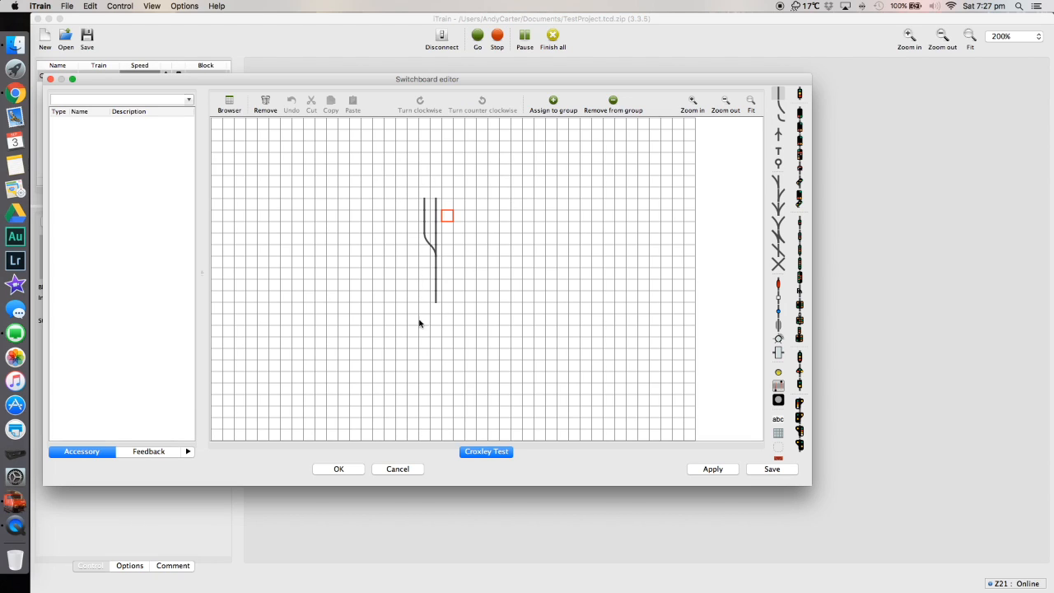
left_click(733, 470)
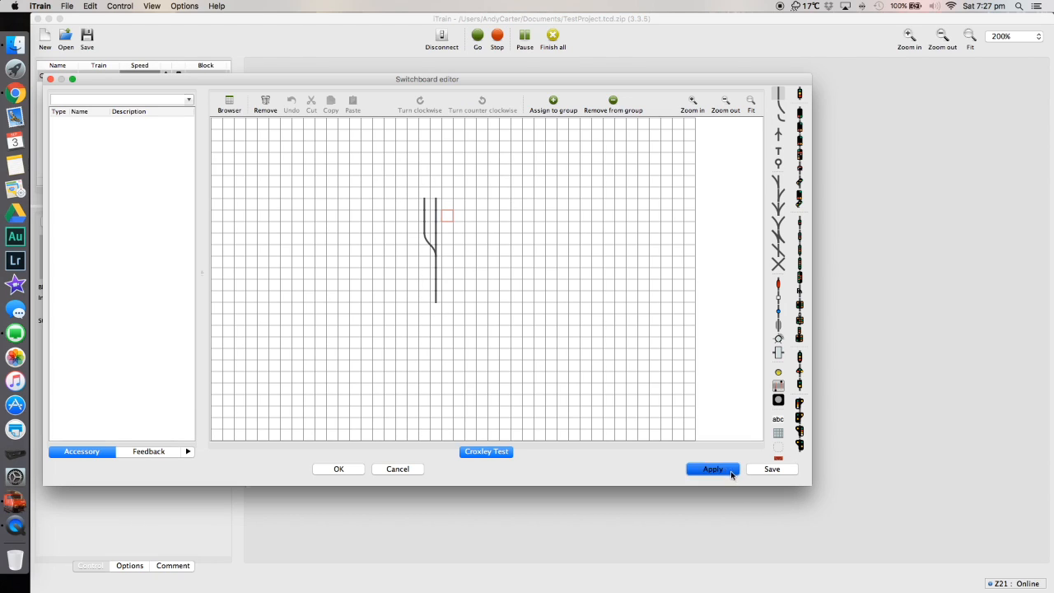
left_click(335, 471)
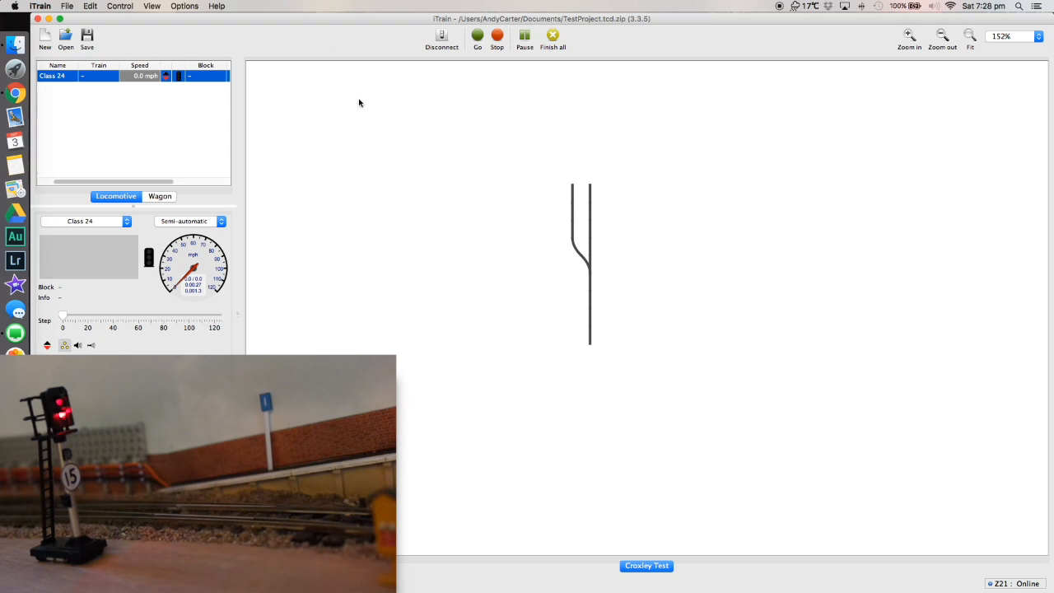
Reopen the switchboard editor and give the turnout the name CroxJunct and the description "Croxley to Fiddle Yard Junction".
left_click(88, 5)
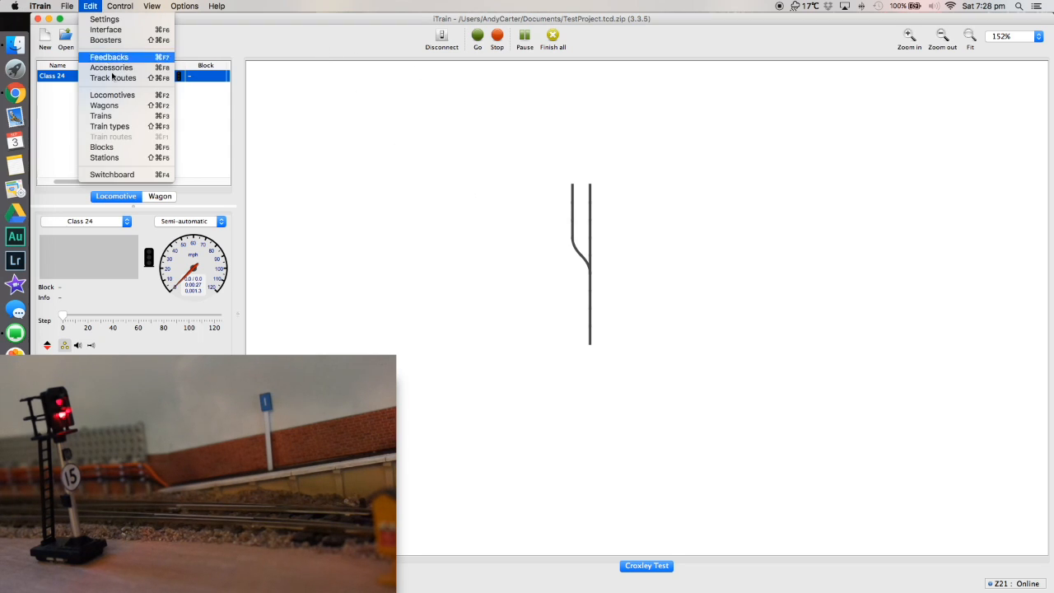
left_click(132, 173)
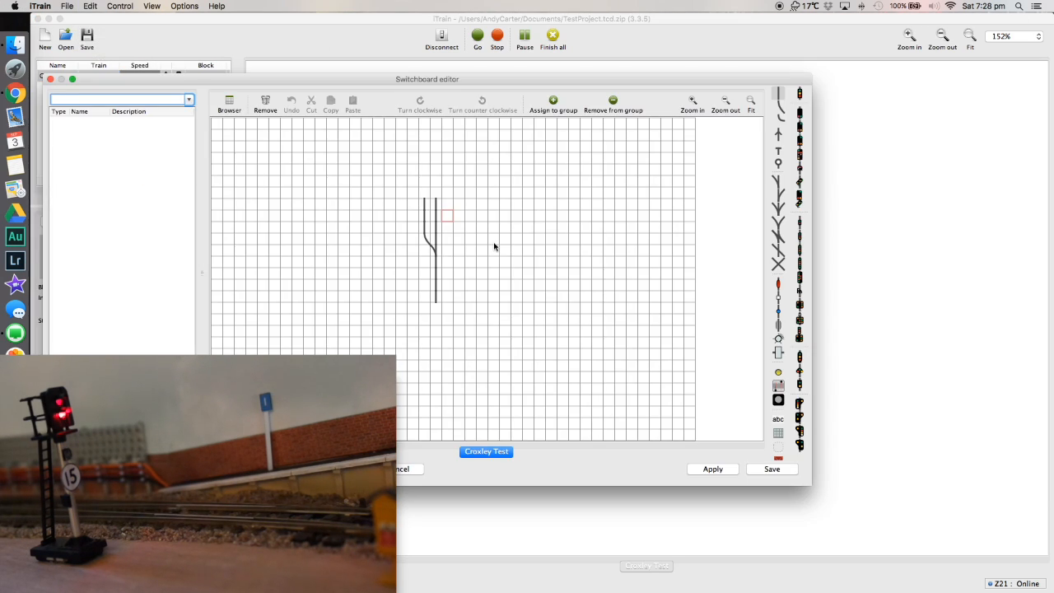
double_click(437, 252)
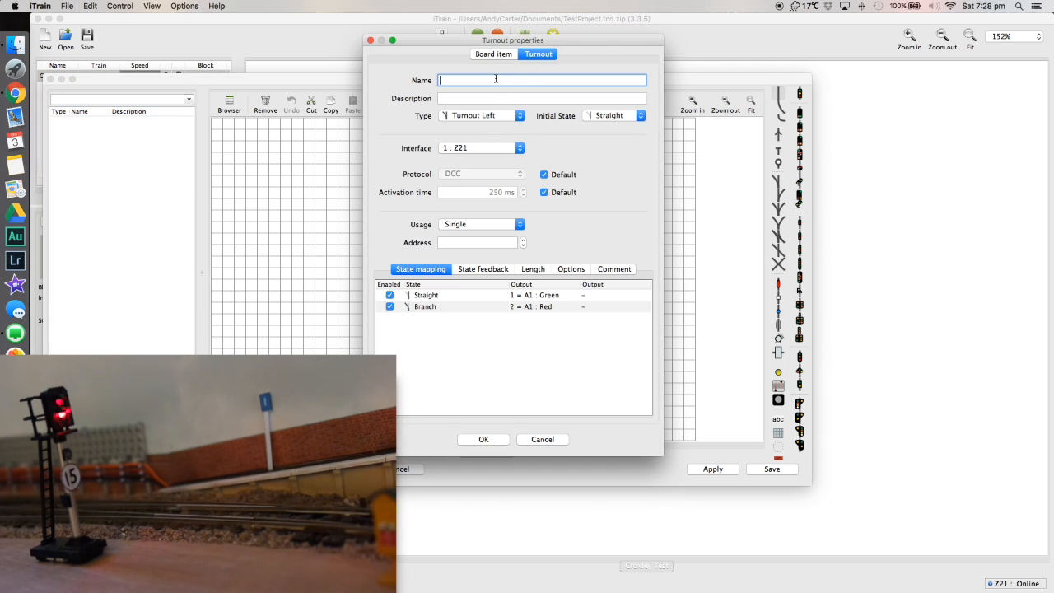
type("CroxJunction")
key("BackSpace")
key("BackSpace")
key("BackSpace")
key("Tab")
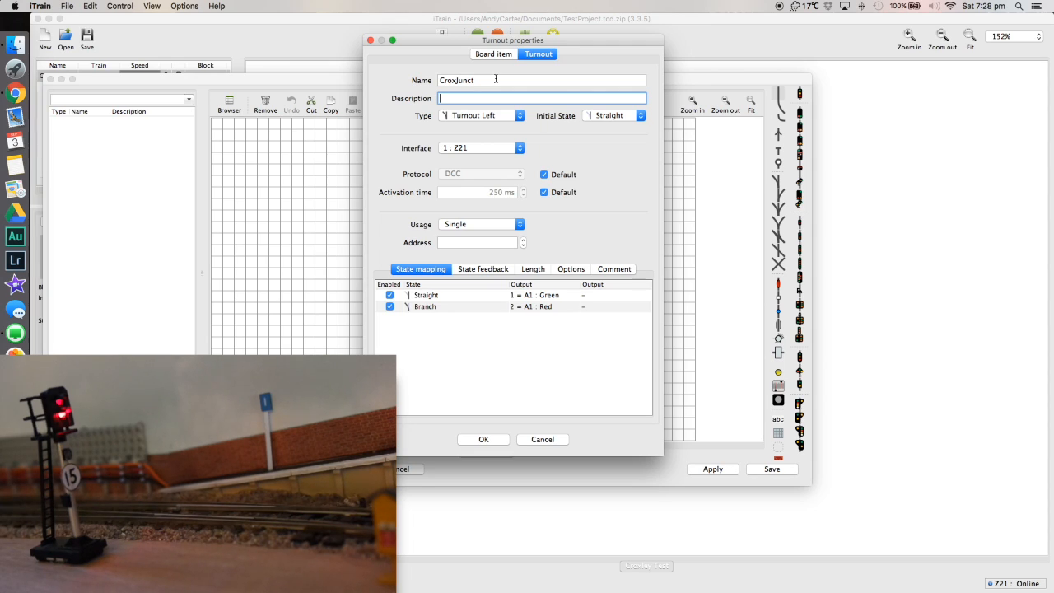
type("Croxley to Fiddle Yard Junction")
Examine the turnout's available types and initial states, and its state feedback, length, options, comment and state mapping settings.
left_click(487, 119)
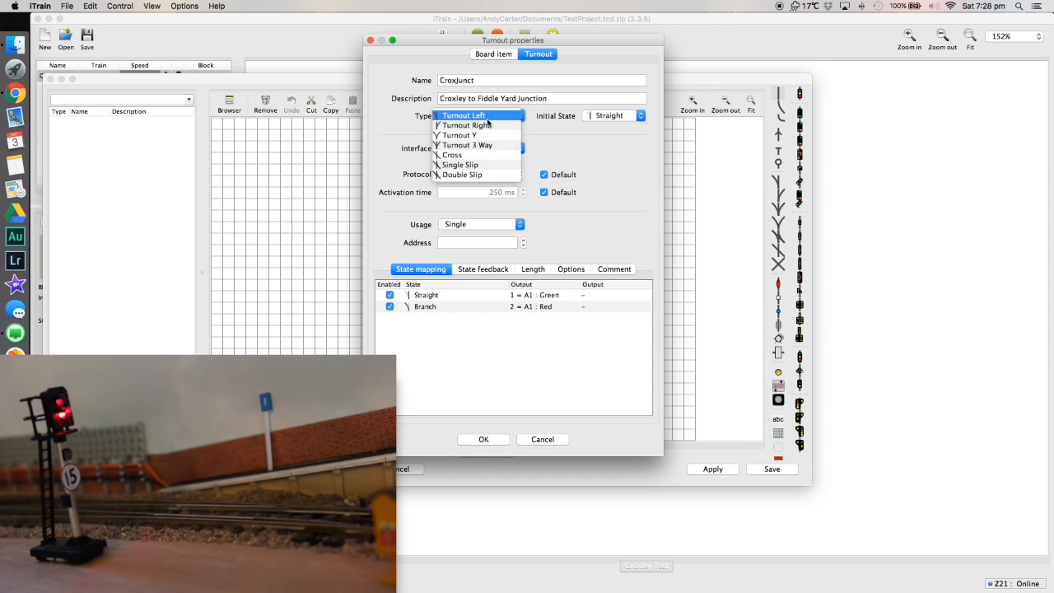
left_click(549, 130)
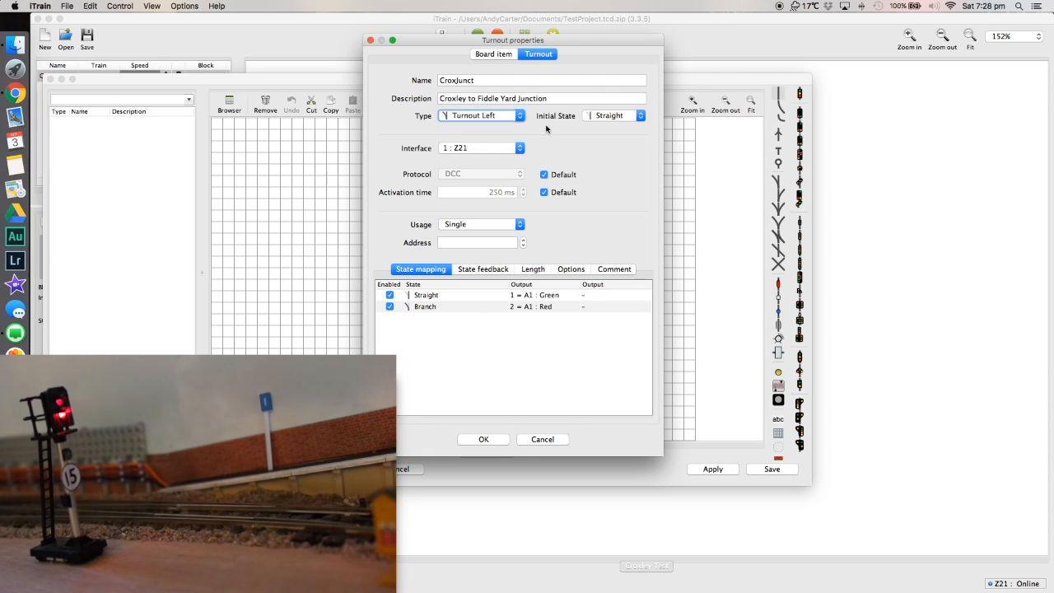
left_click(611, 118)
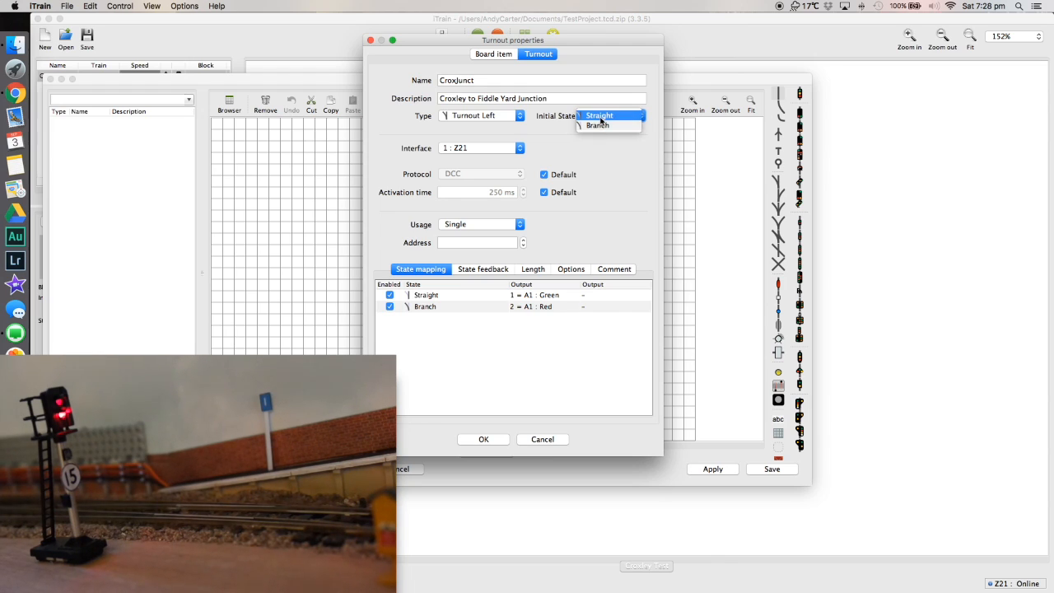
left_click(600, 158)
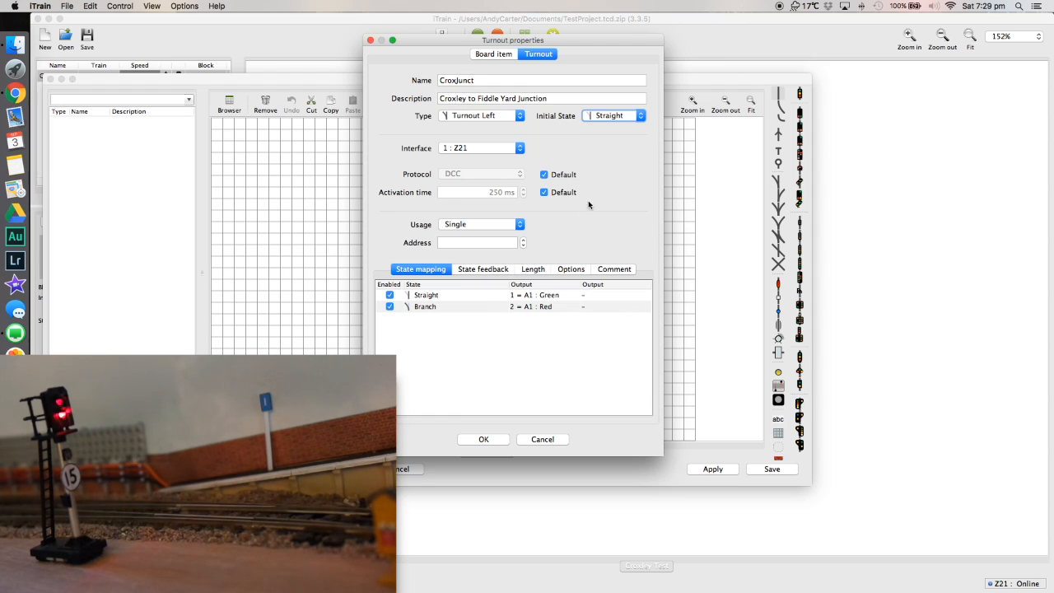
left_click(492, 272)
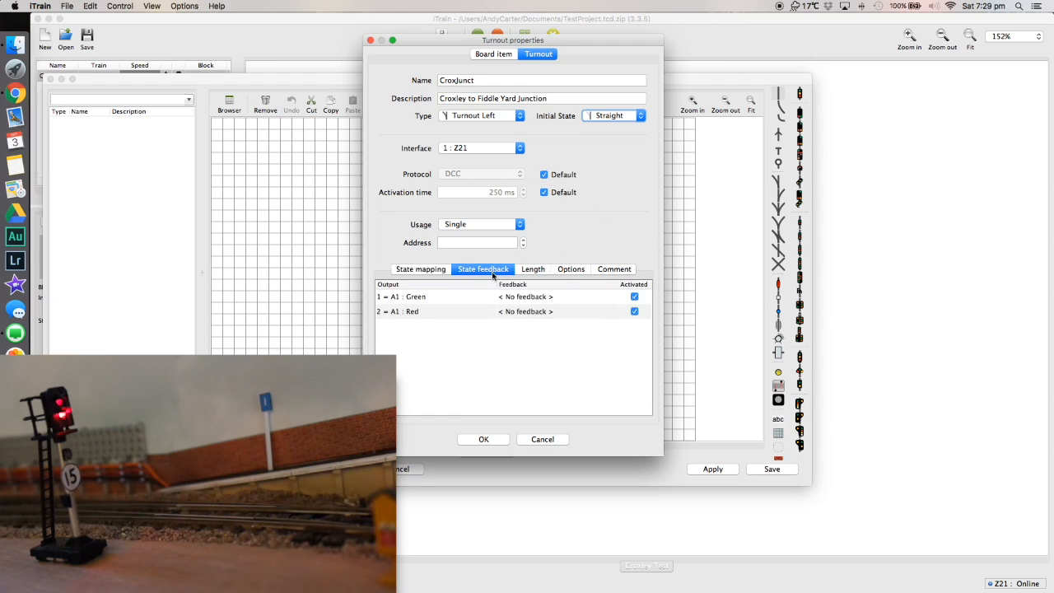
left_click(532, 271)
left_click(570, 272)
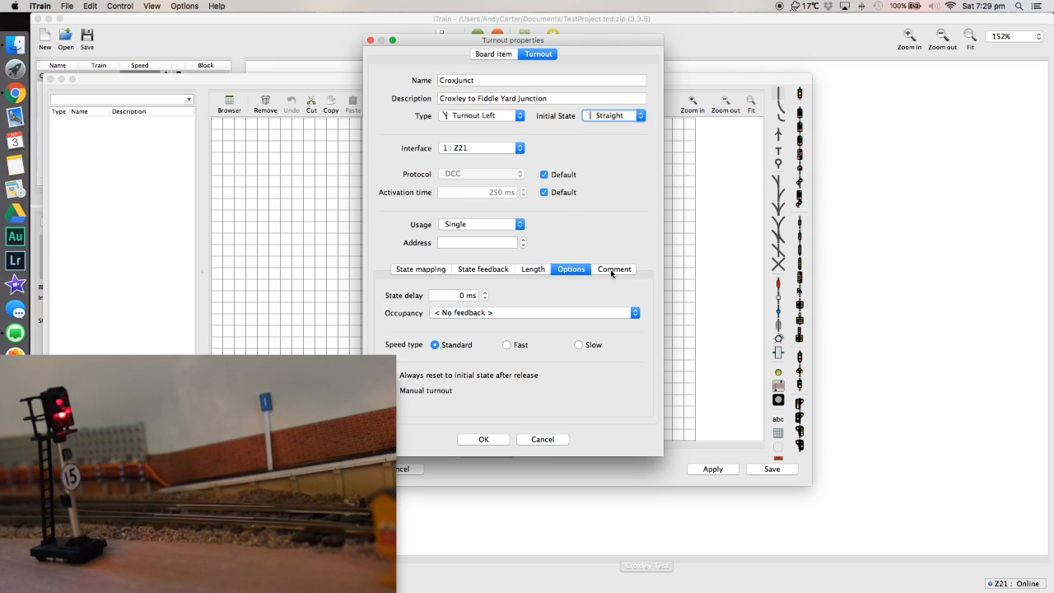
left_click(616, 271)
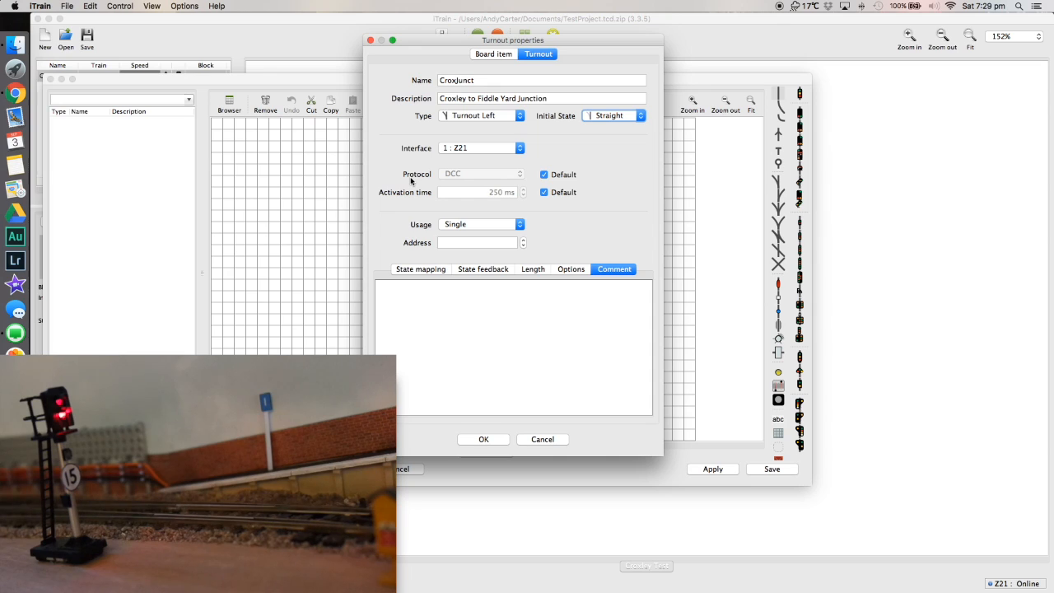
left_click(419, 271)
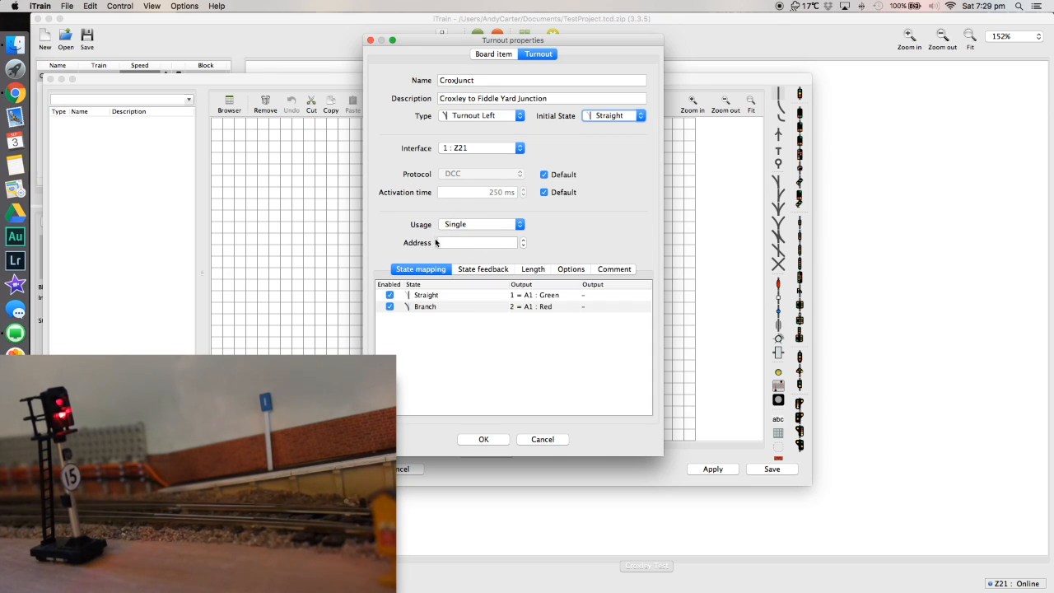
Keep the turnout's usage as Single, set its address to 913, and apply the switchboard changes before closing the editor.
left_click(486, 226)
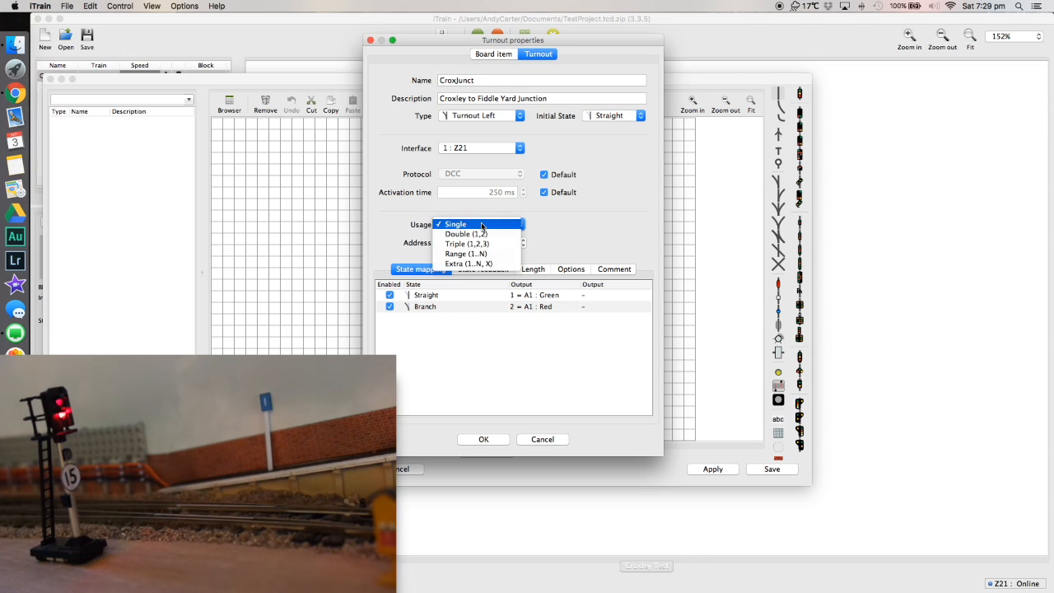
left_click(460, 227)
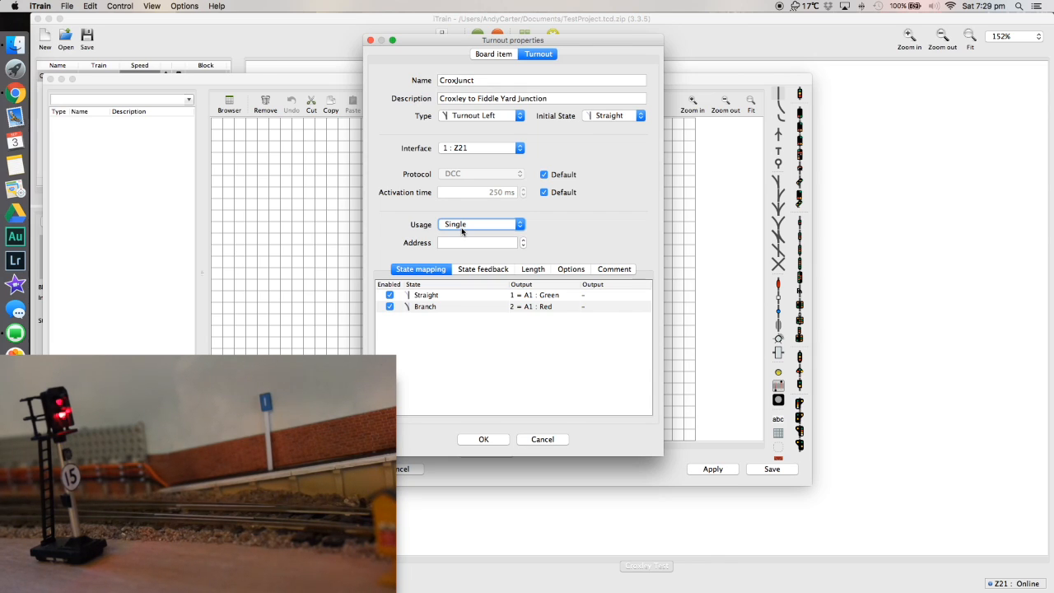
left_click(462, 230)
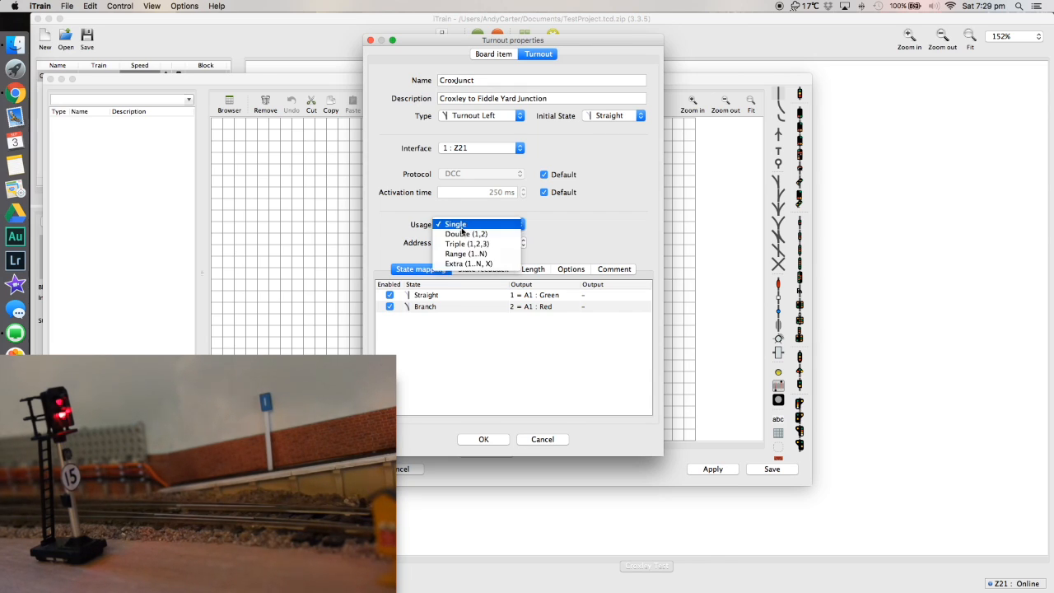
left_click(550, 241)
left_click(486, 243)
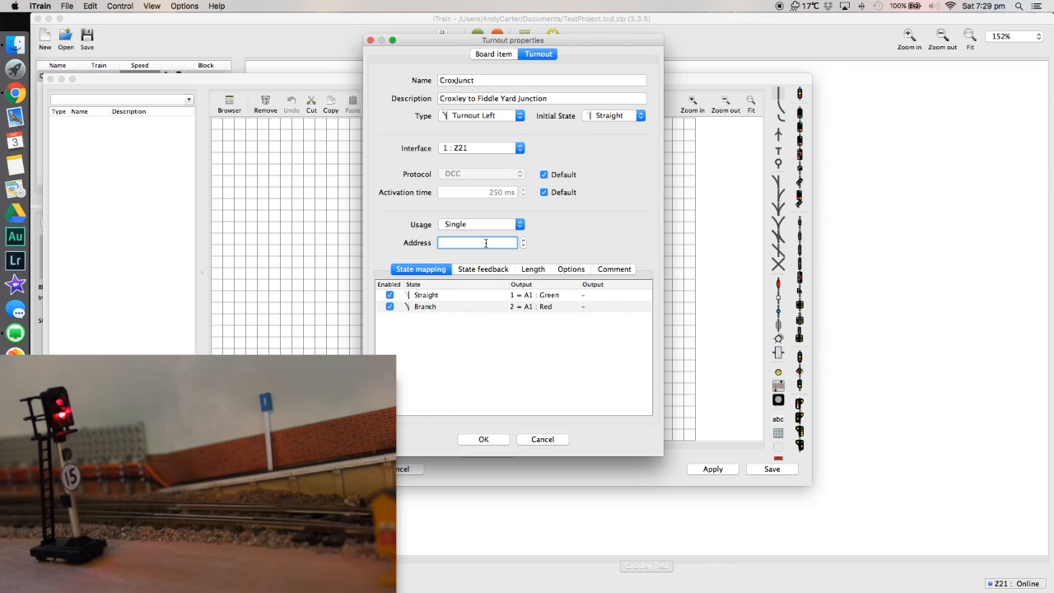
type("913")
key("Return")
left_click(484, 440)
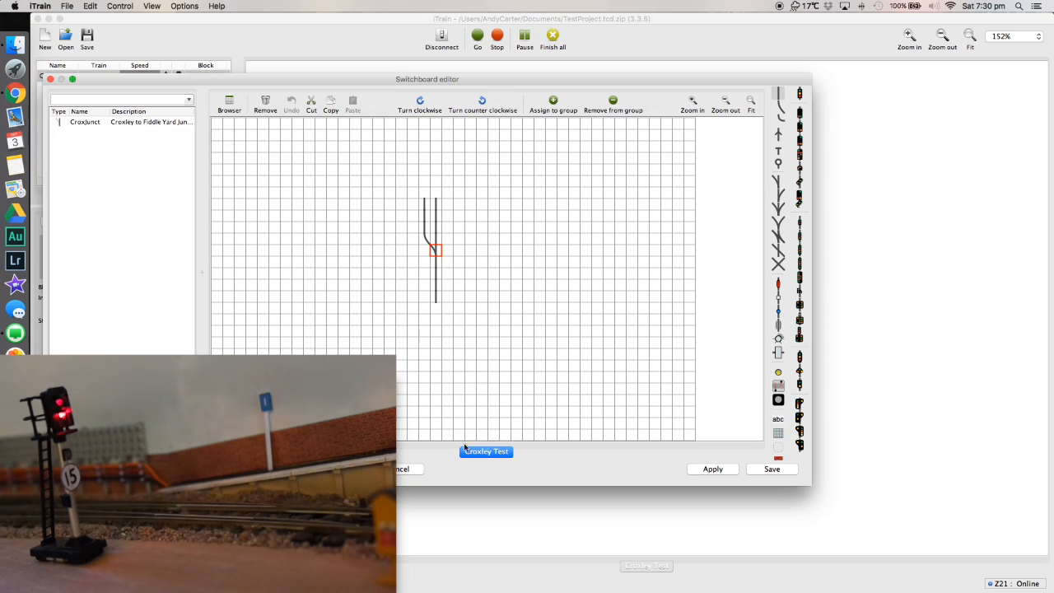
left_click(733, 473)
left_click(412, 469)
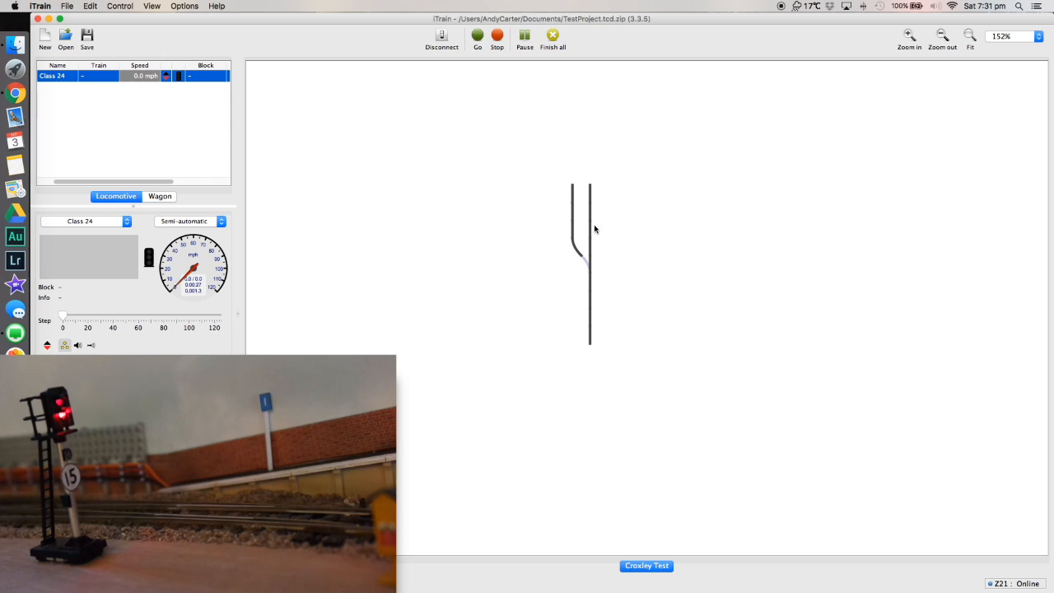
Test the CroxJunct turnout on the Croxley Test switchboard by switching it between straight and branch.
left_click(587, 261)
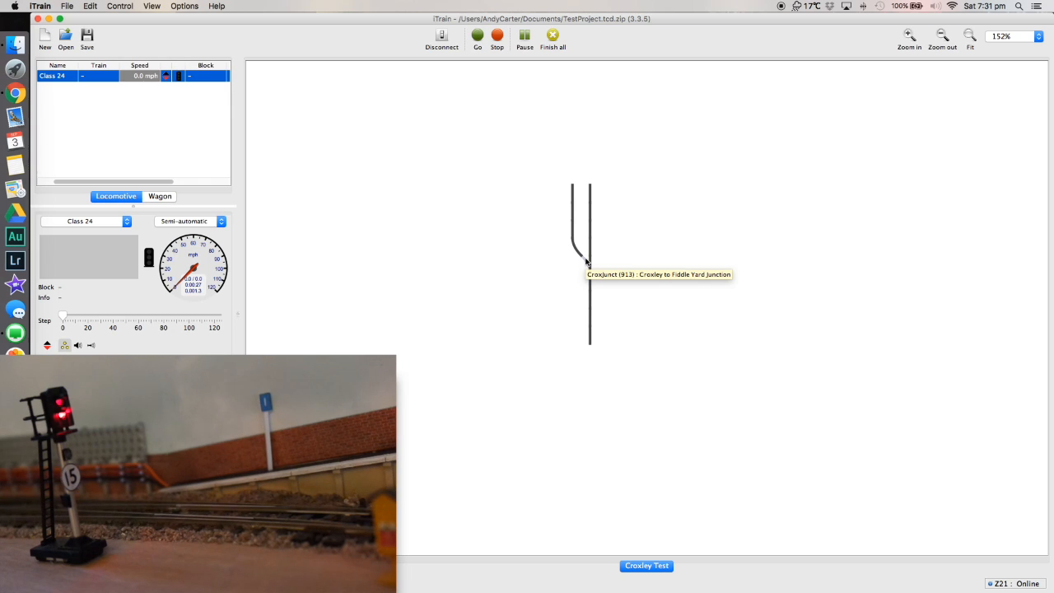
left_click(585, 262)
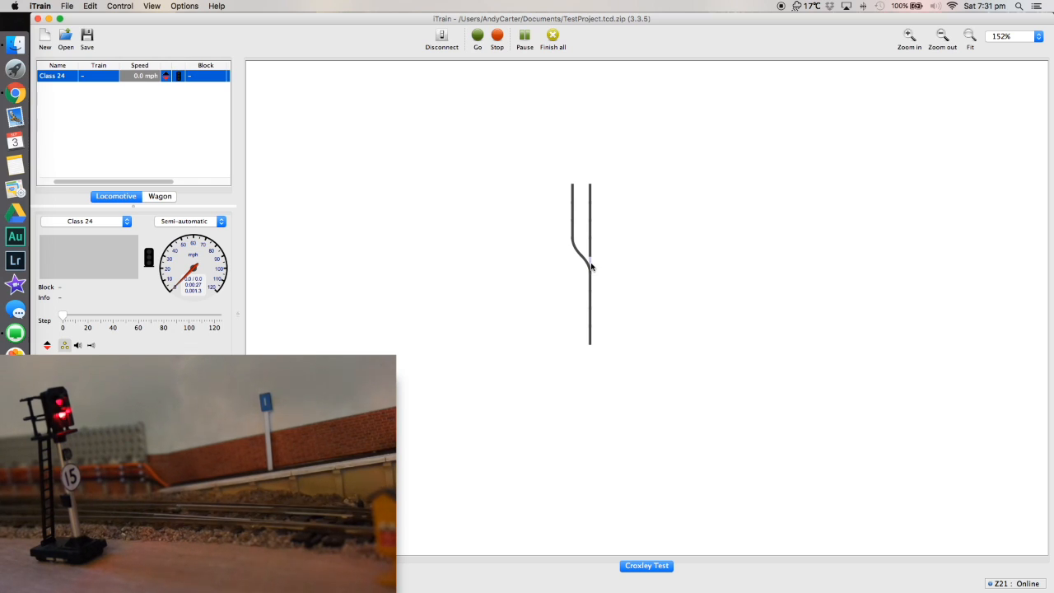
left_click(589, 263)
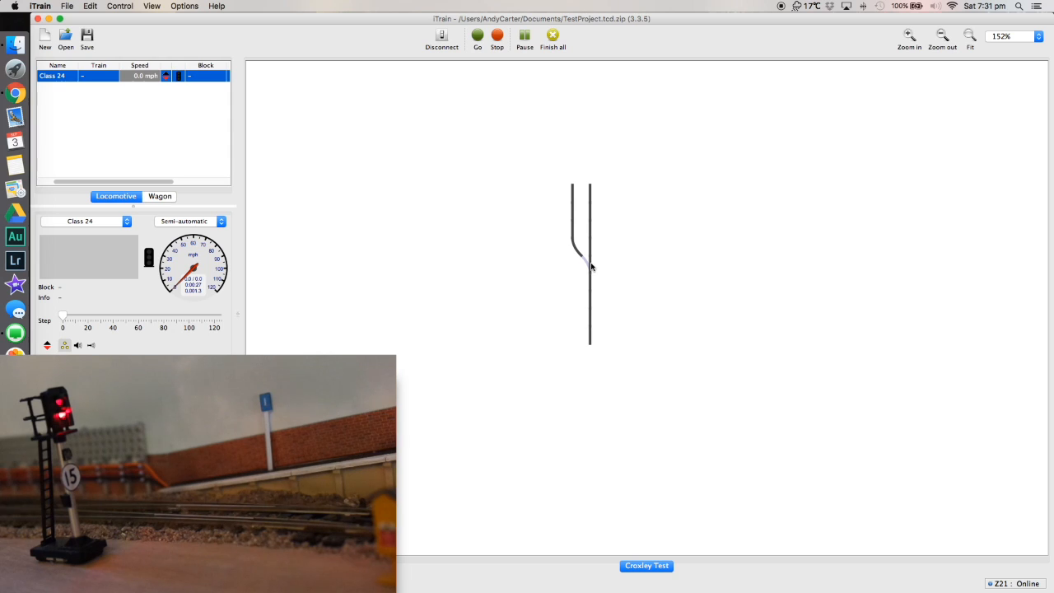
left_click(590, 266)
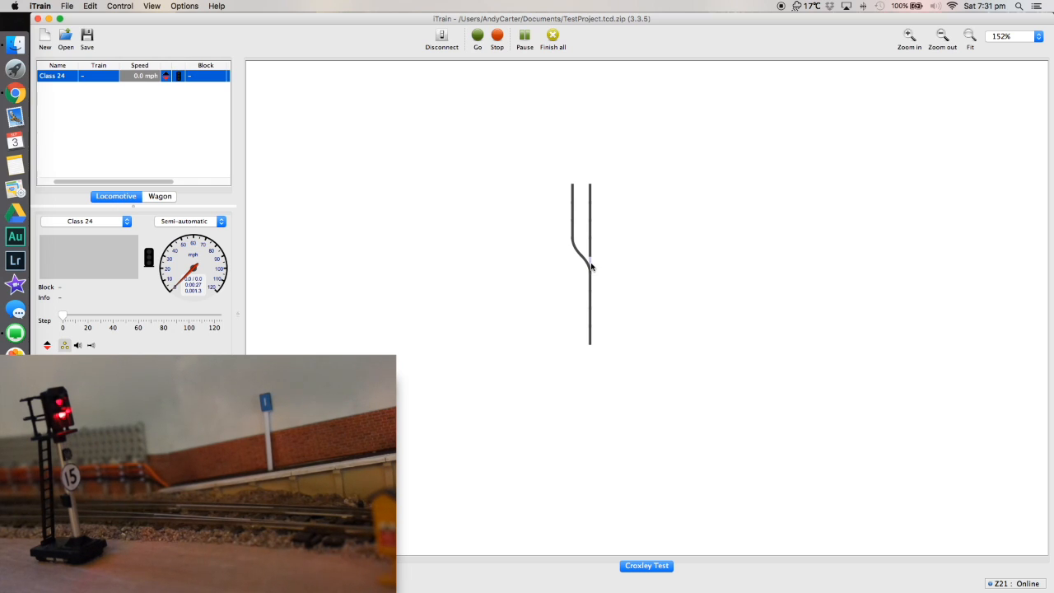
View the CroxJunct turnout's settings in the accessory editor and close the editor.
left_click(95, 5)
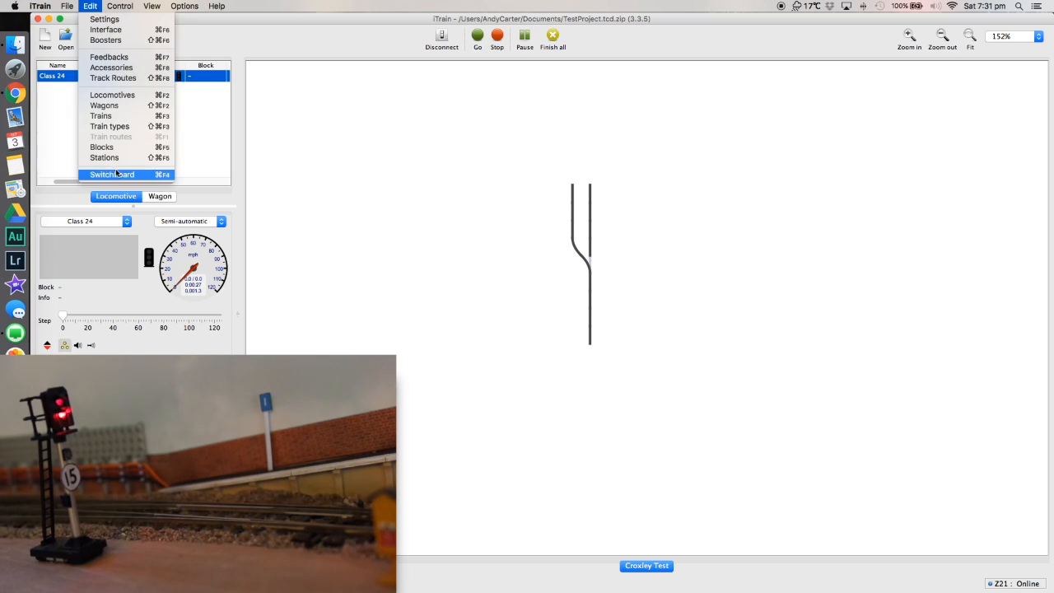
left_click(133, 71)
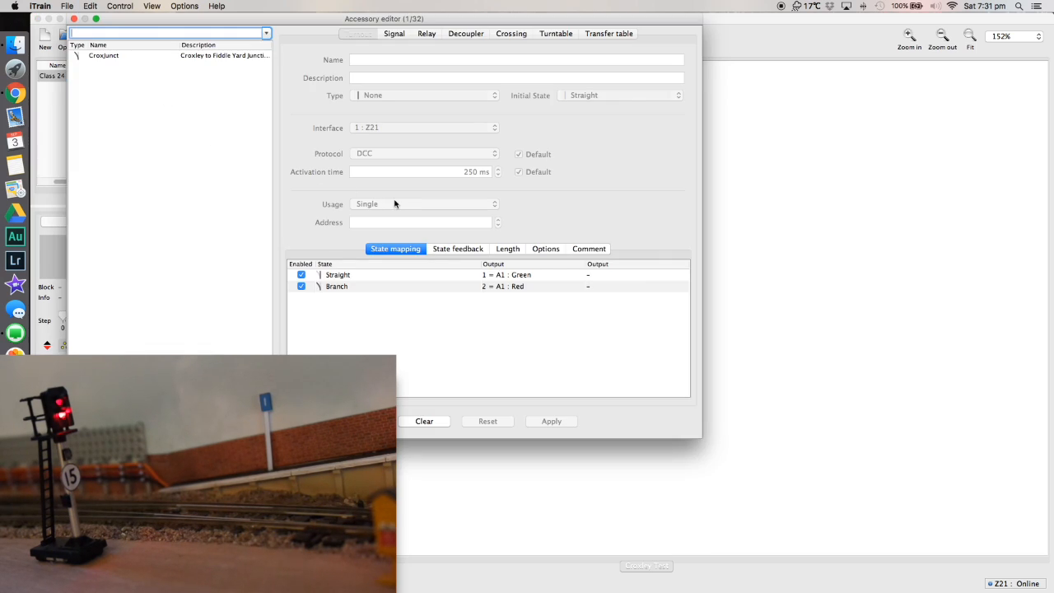
left_click(163, 58)
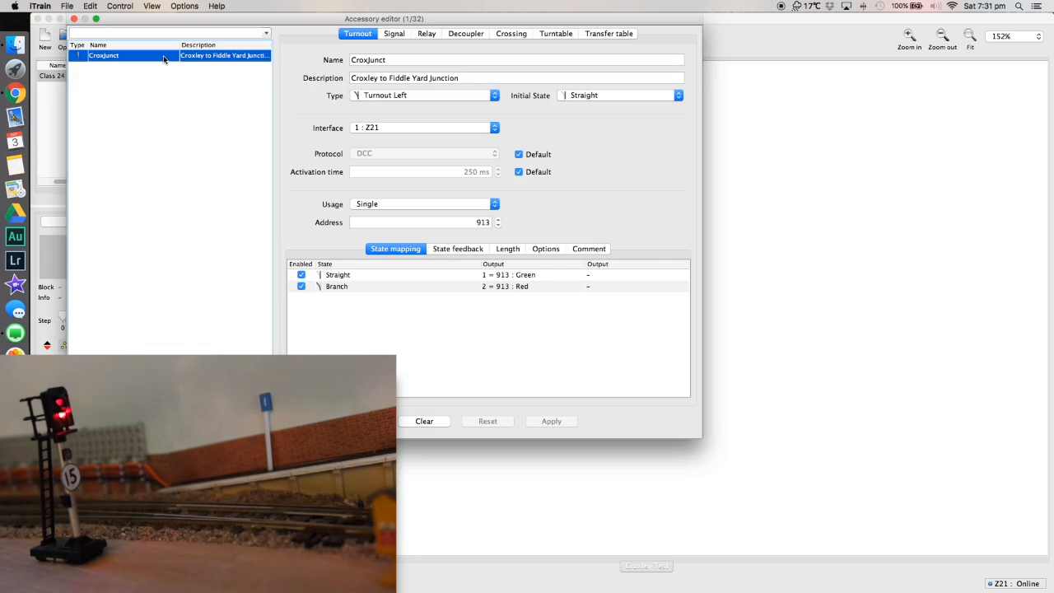
left_click(74, 19)
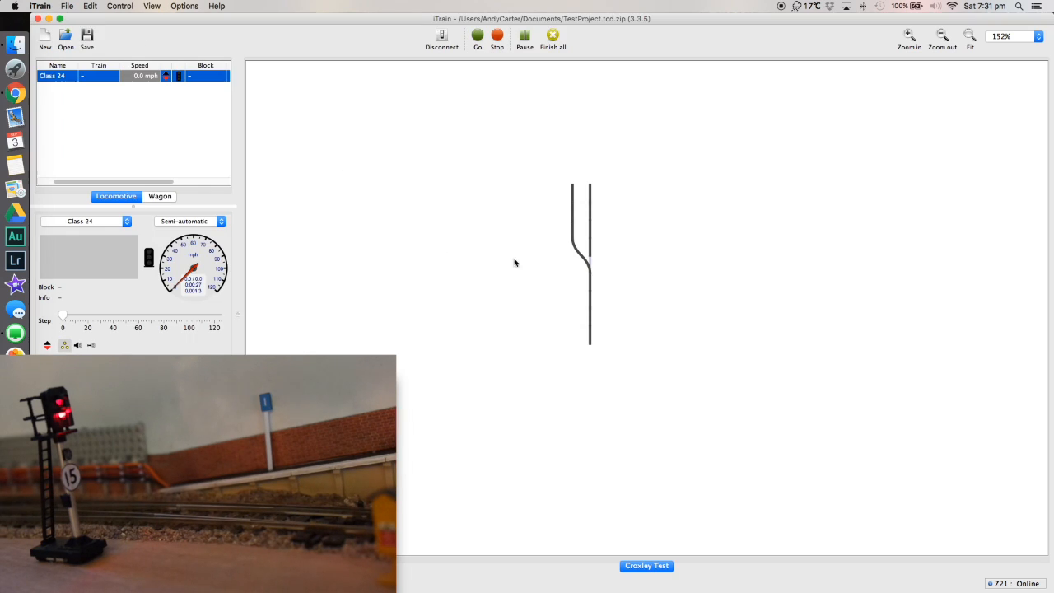
Swap the CroxJunct turnout's outputs, mapping Straight to "2 = 913 : Red" and Branch to "1 = 913 : Green".
right_click(590, 262)
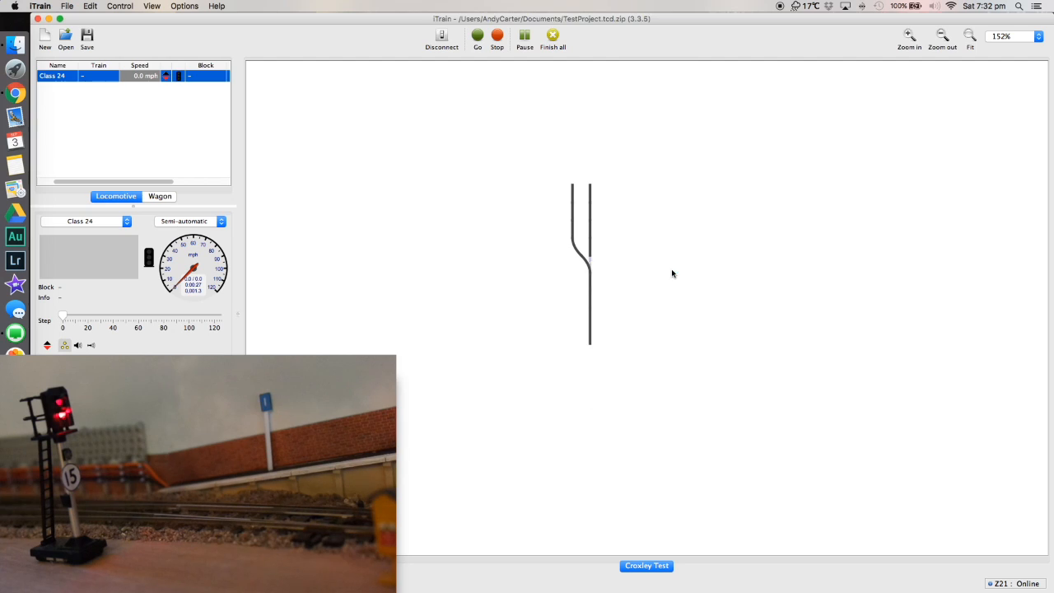
left_click(672, 270)
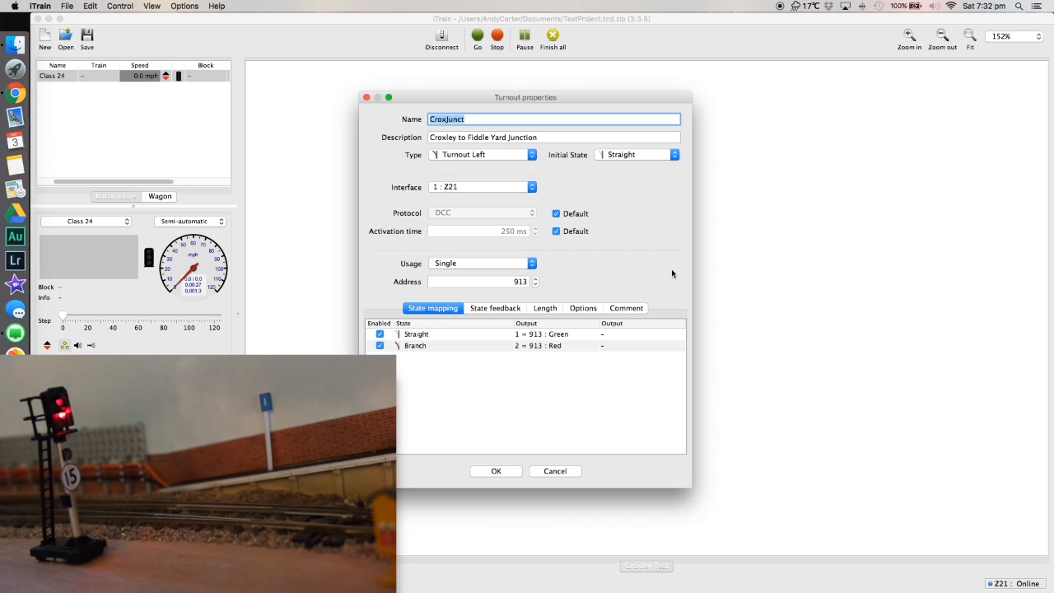
left_click(561, 336)
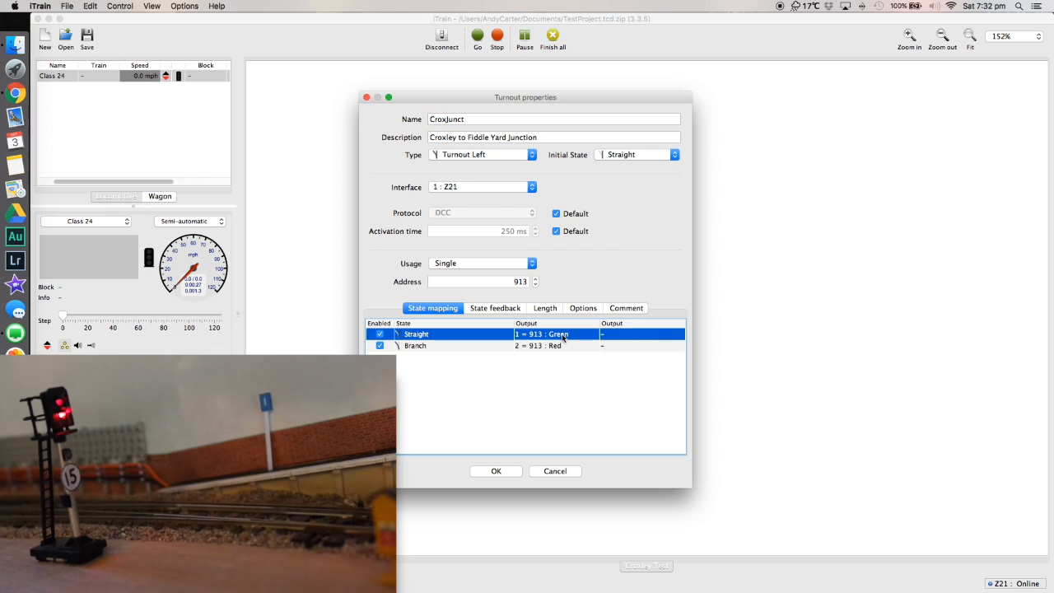
left_click(562, 335)
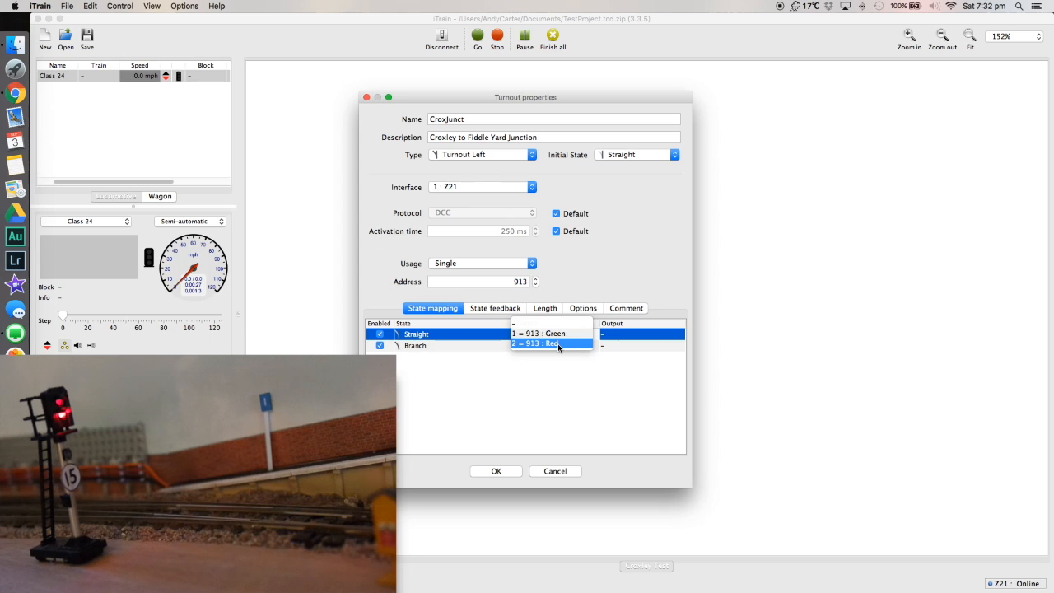
left_click(557, 344)
left_click(556, 347)
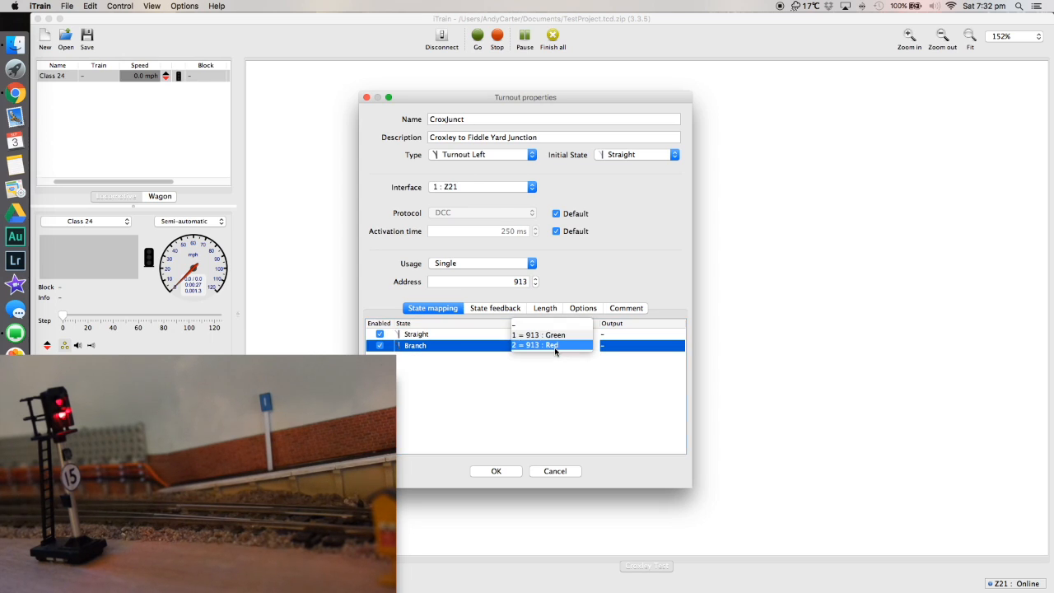
left_click(556, 336)
left_click(496, 472)
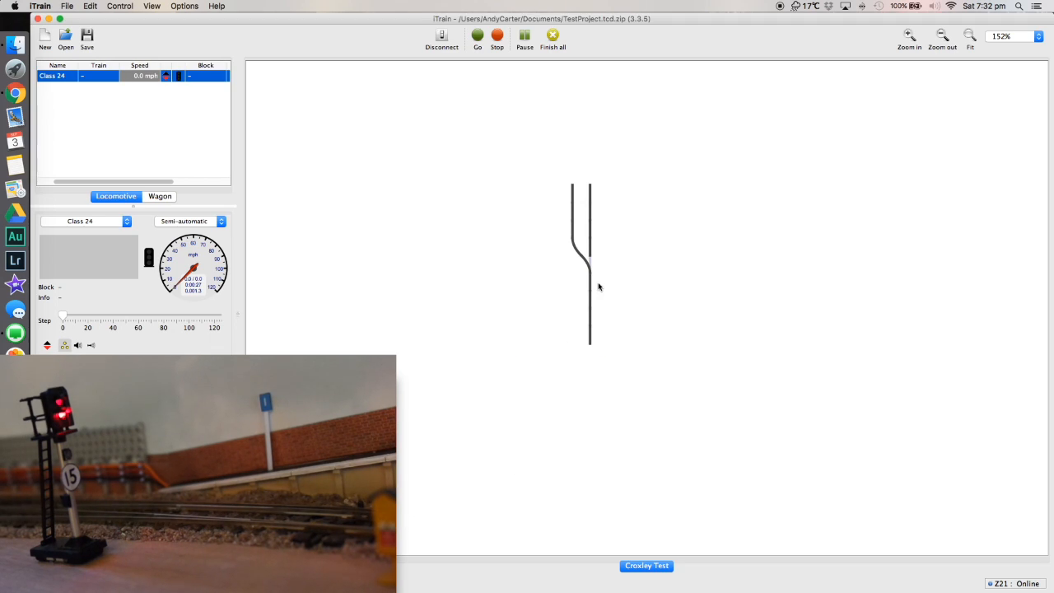
Operate the turnout on the switchboard again to test the swapped output mapping.
left_click(582, 263)
left_click(590, 264)
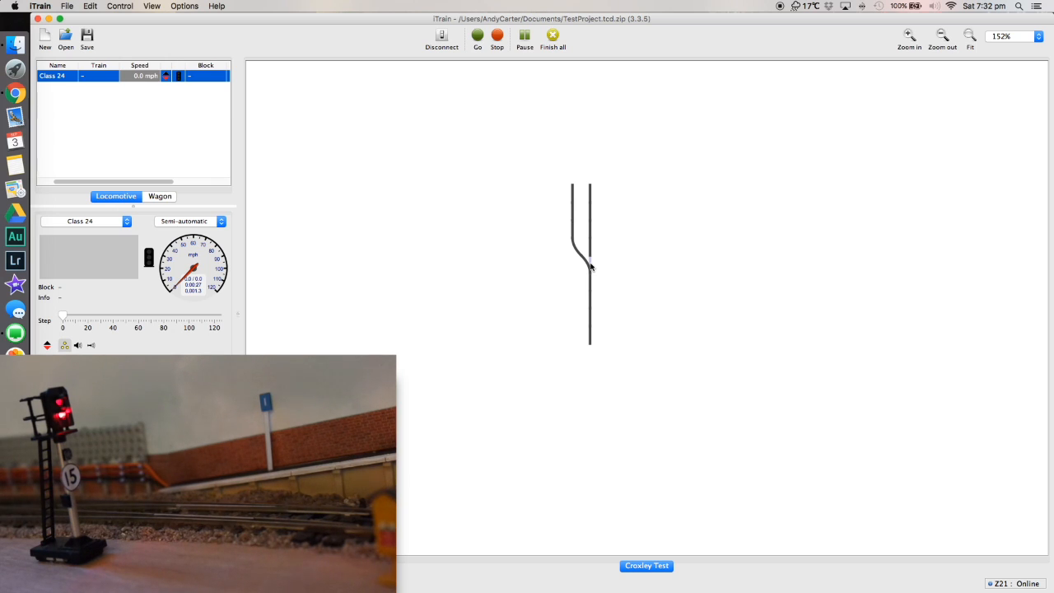
left_click(590, 264)
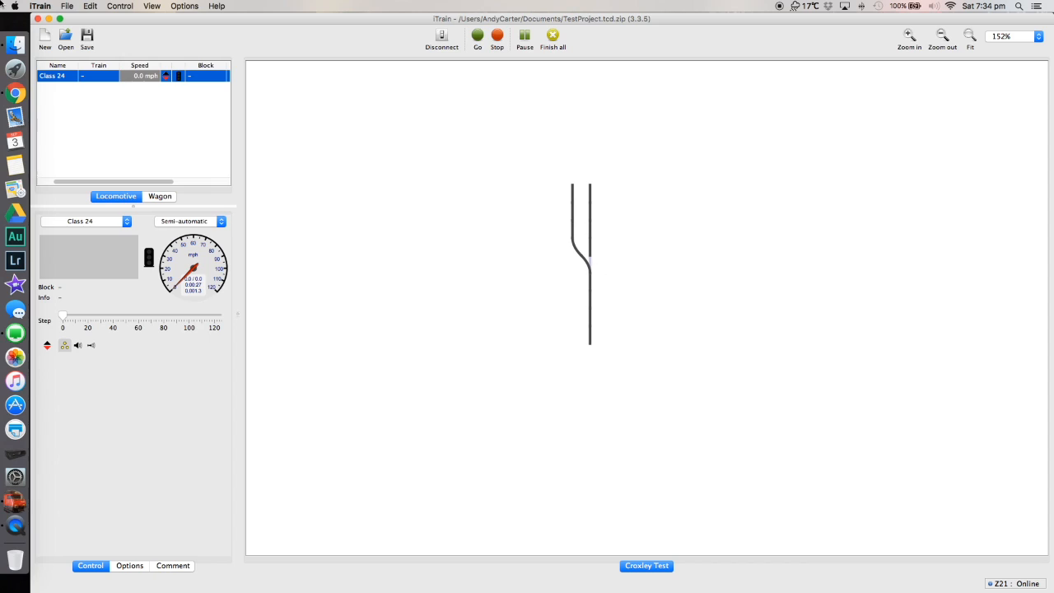
Create a new signal accessory named CRX-A with the description "Croxley Station Starter".
left_click(96, 6)
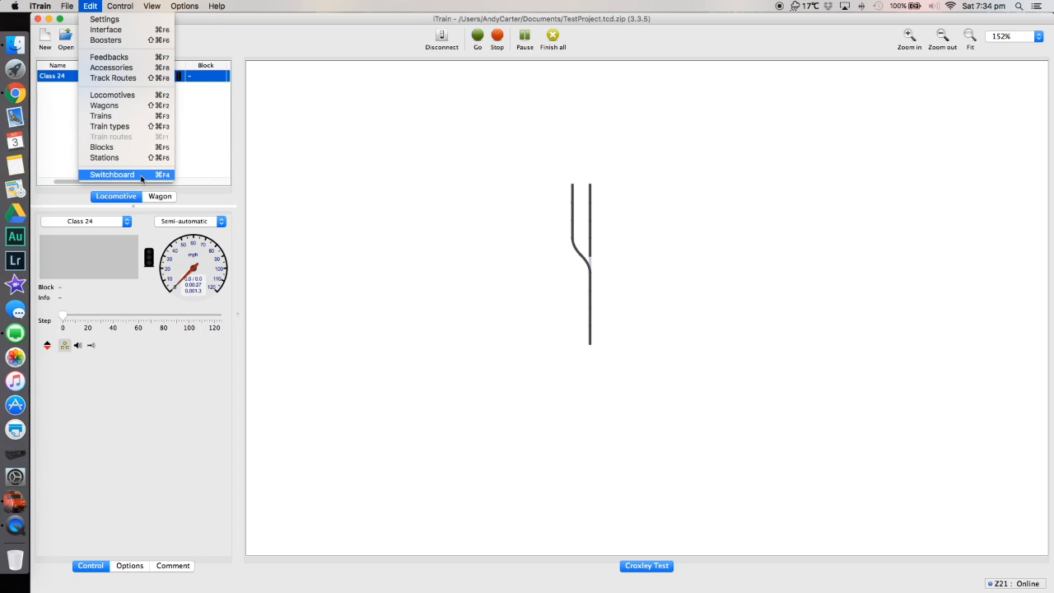
left_click(112, 67)
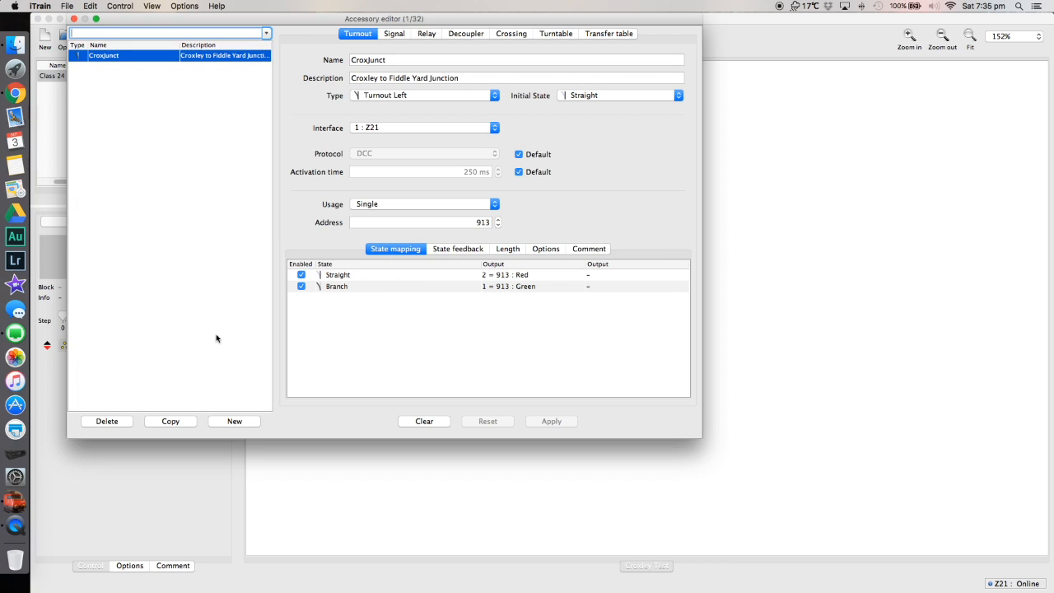
left_click(235, 422)
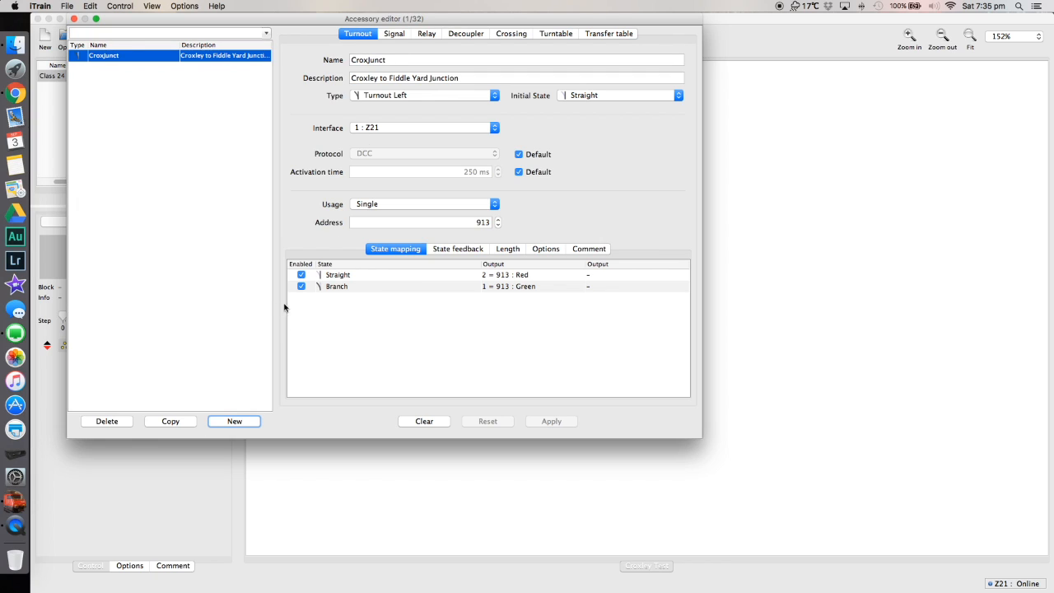
left_click(249, 422)
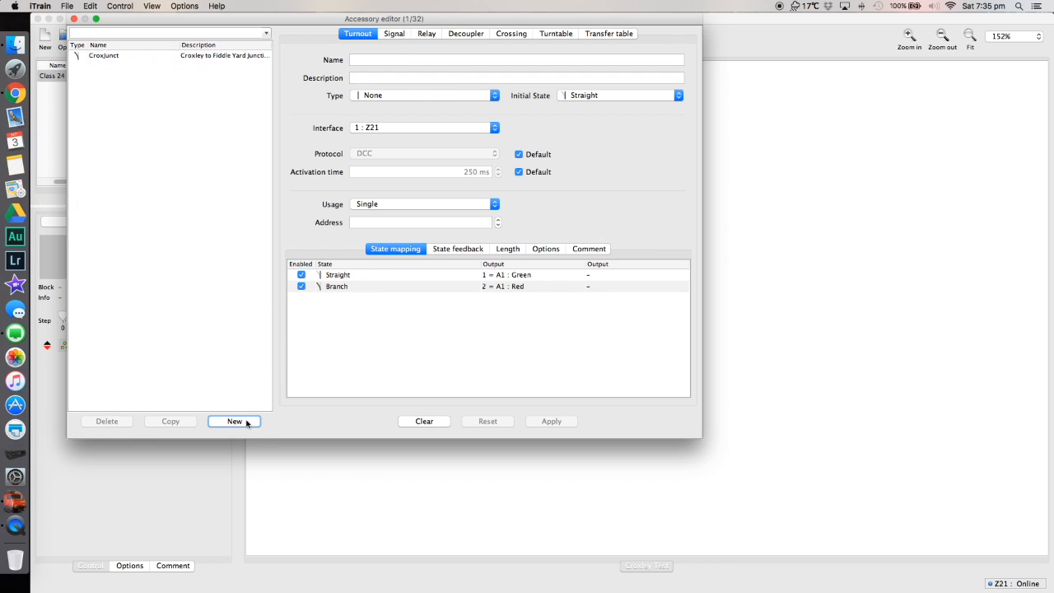
left_click(394, 34)
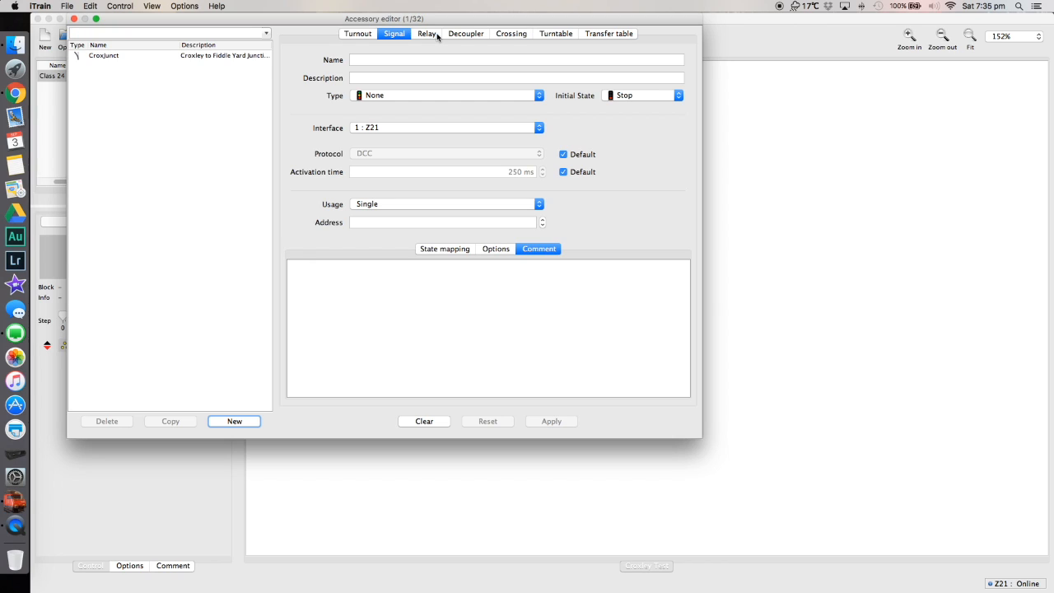
left_click(388, 59)
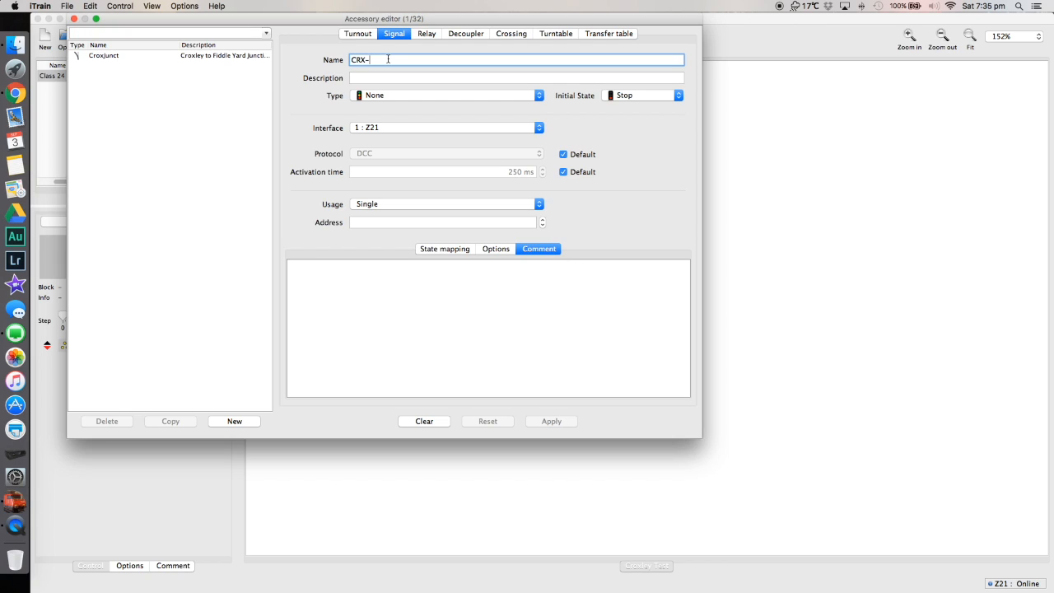
key("Tab")
type("Croxley Station St")
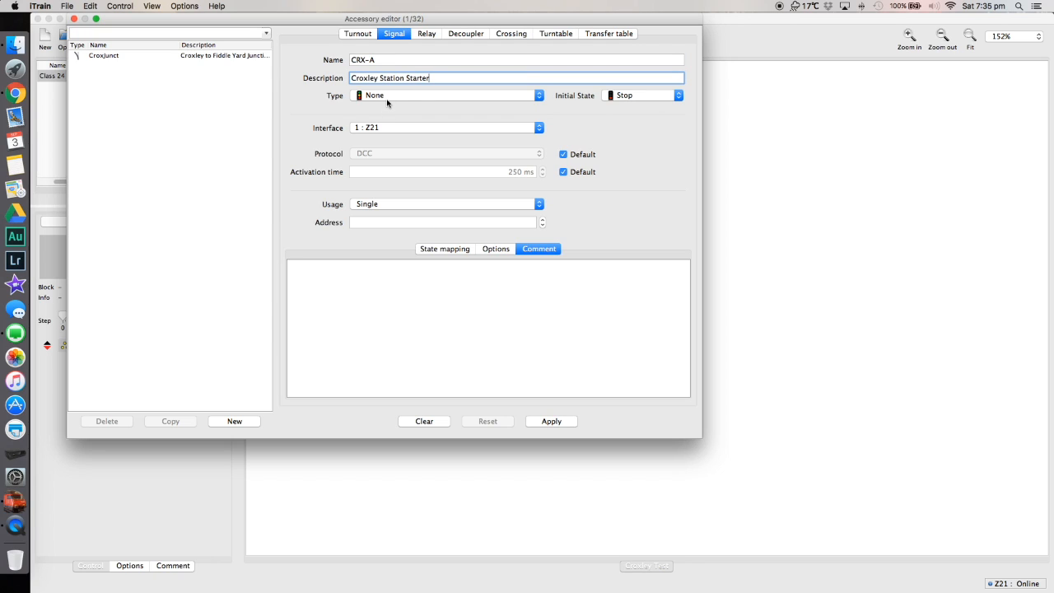
Make CRX-A a General Signal with initial state Stop, single usage and address 861.
left_click(387, 97)
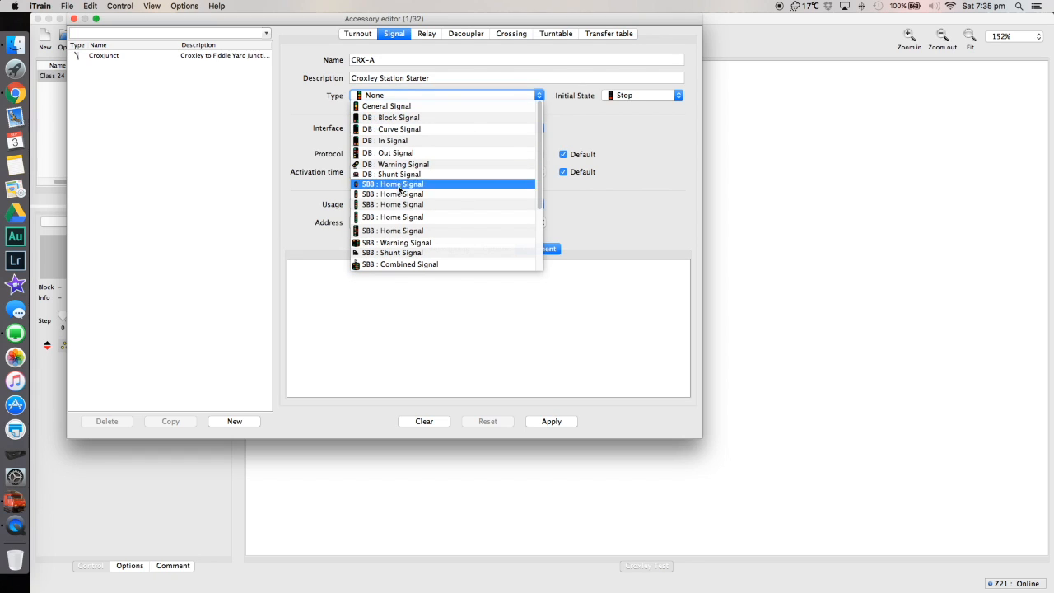
left_click(418, 108)
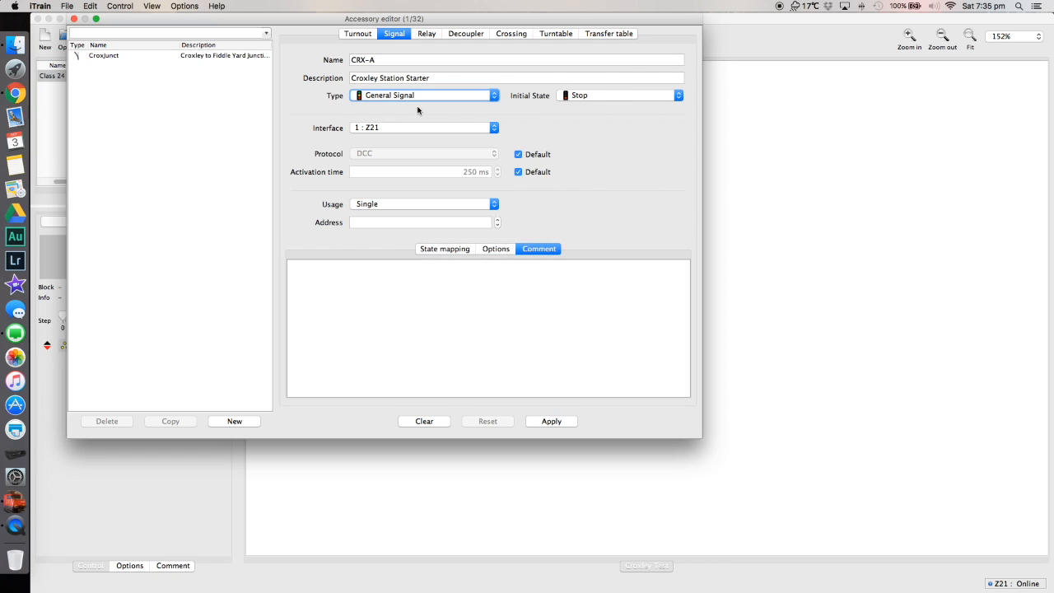
left_click(591, 99)
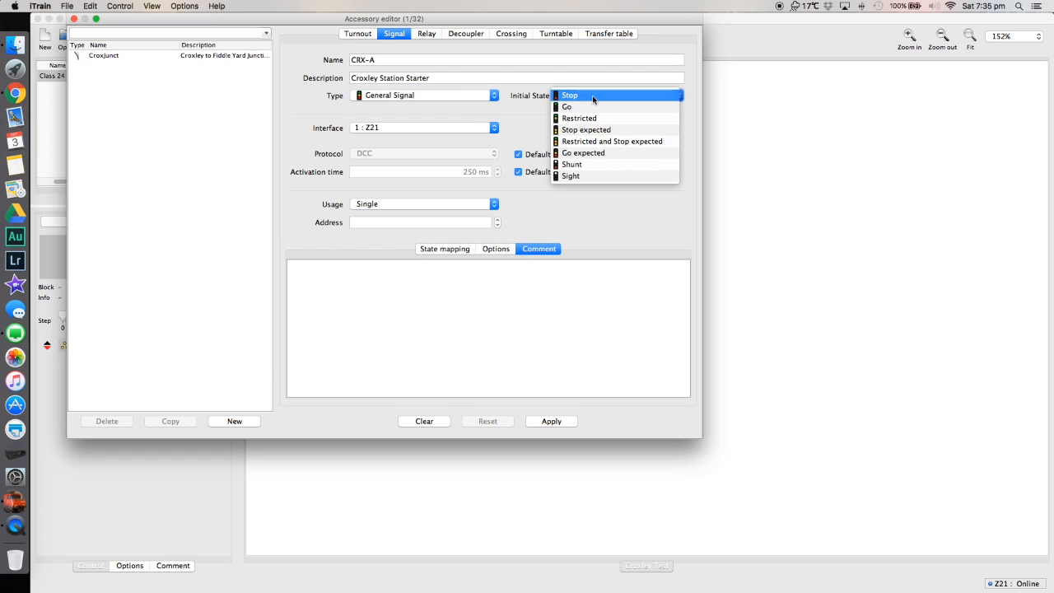
left_click(526, 118)
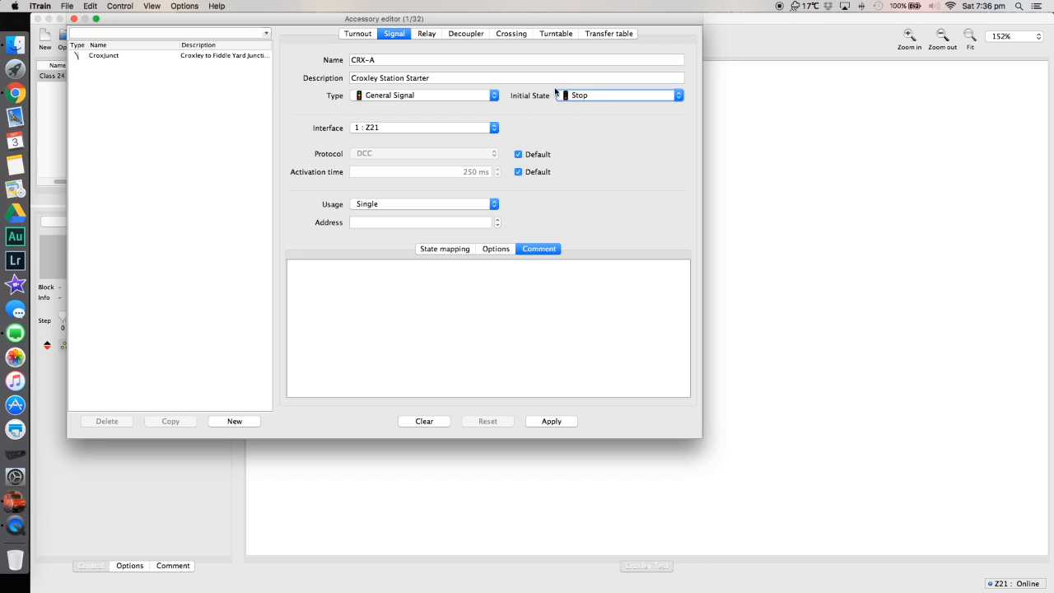
left_click(371, 207)
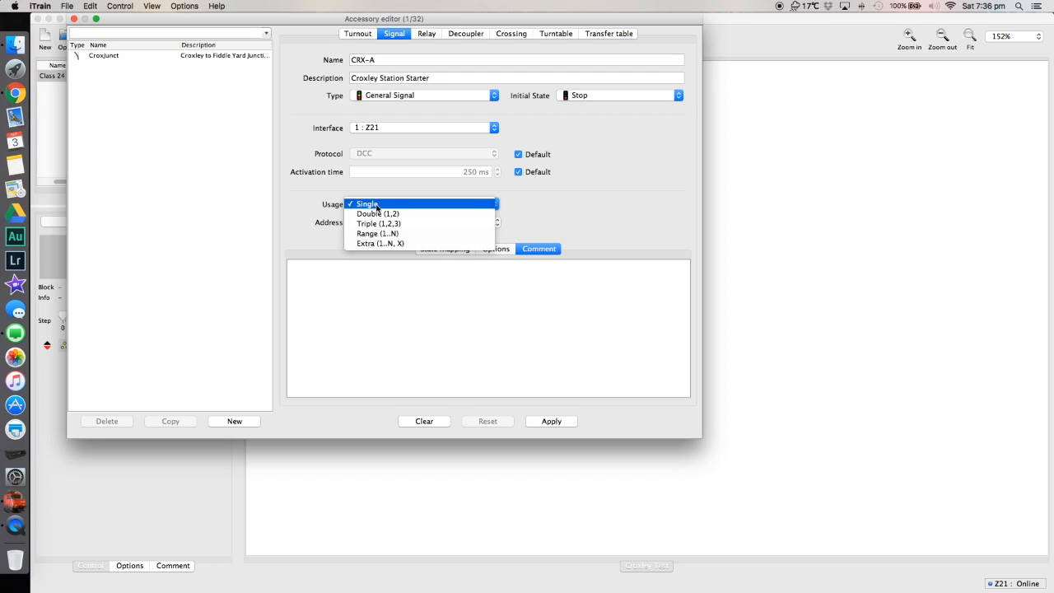
left_click(376, 209)
left_click(385, 224)
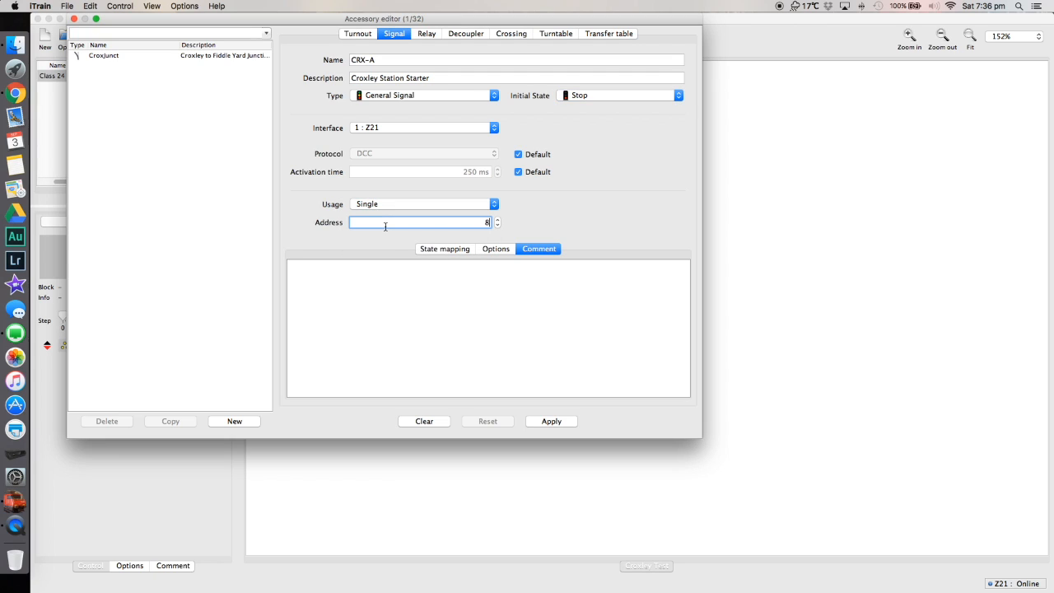
type("861")
Disable every CRX-A signal state in the state mapping except Stop and Go.
left_click(456, 255)
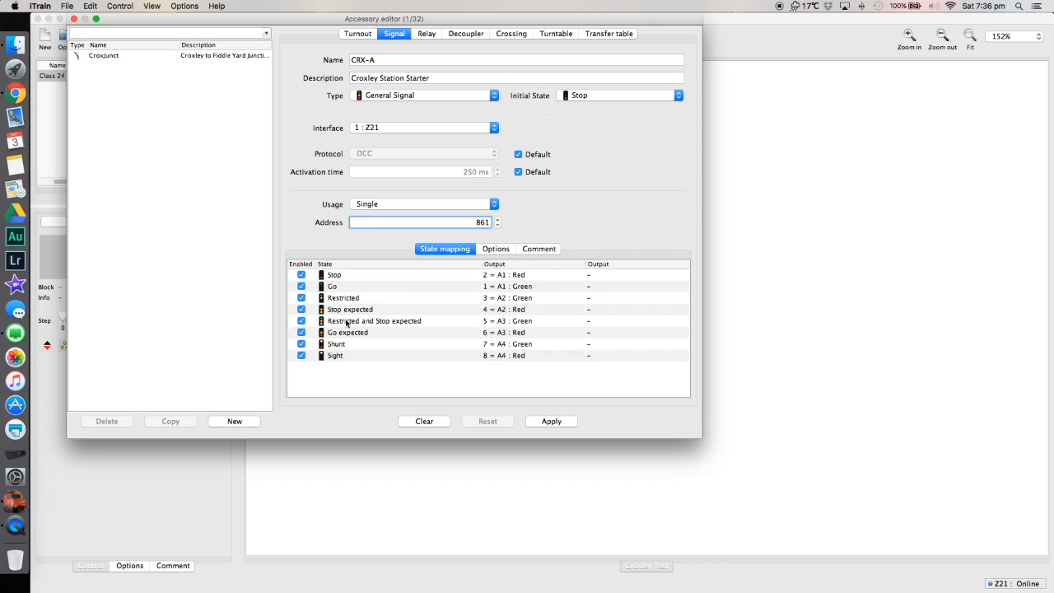
left_click(302, 297)
left_click(301, 309)
left_click(301, 321)
left_click(302, 332)
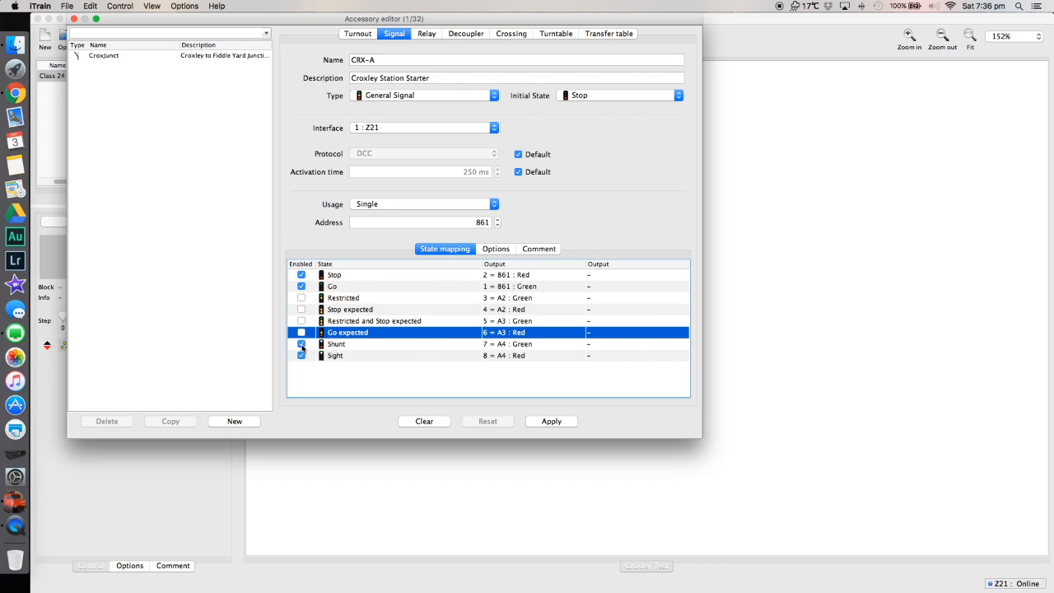
left_click(302, 344)
left_click(301, 355)
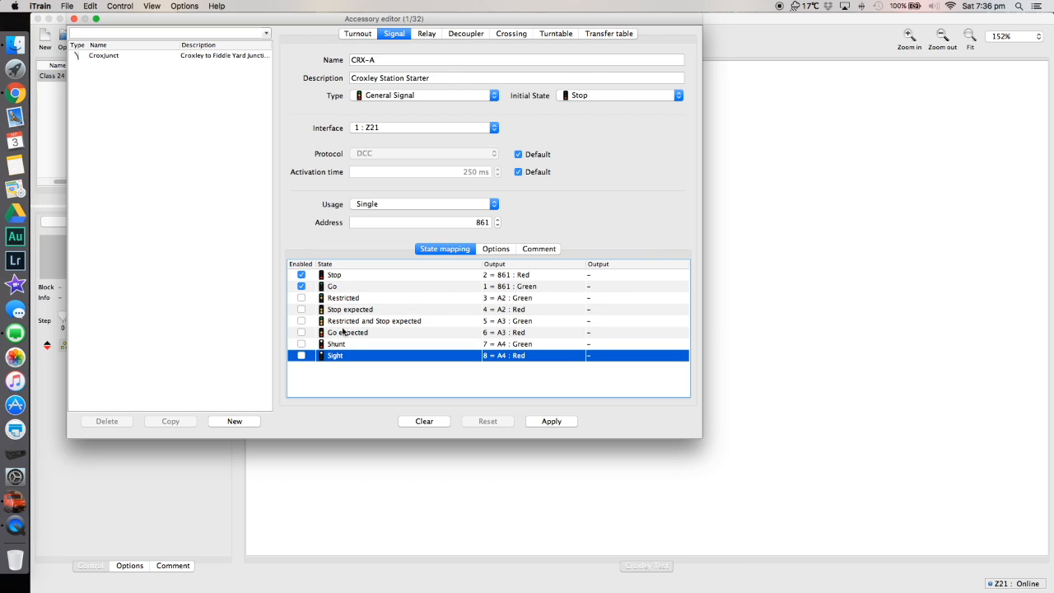
Clear the outputs of all disabled CRX-A states from Restricted to Sight, apply the signal and close the accessory editor.
left_click(519, 299)
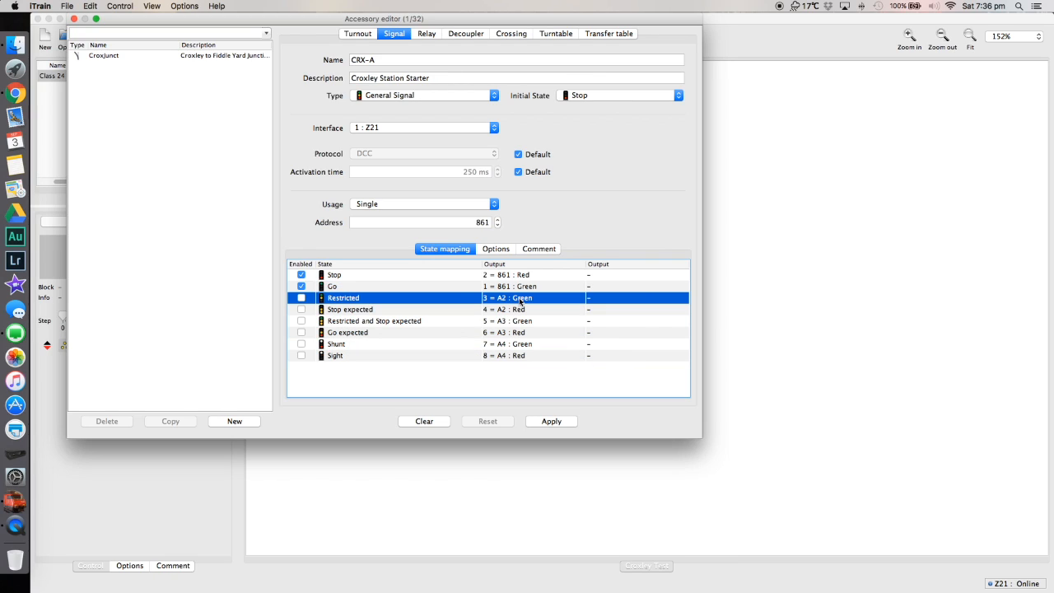
left_click(520, 299)
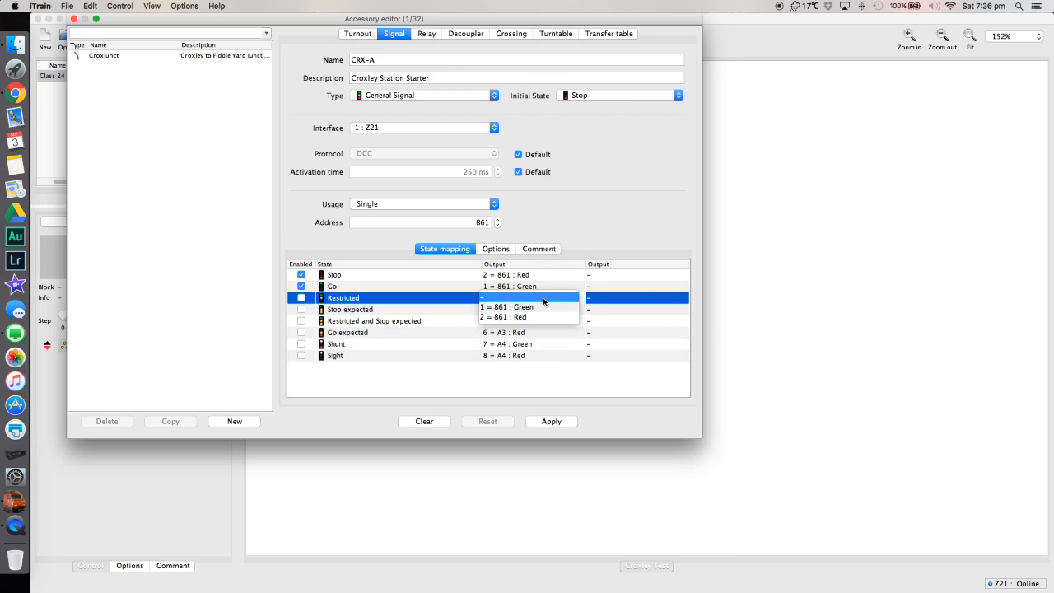
left_click(519, 299)
left_click(517, 312)
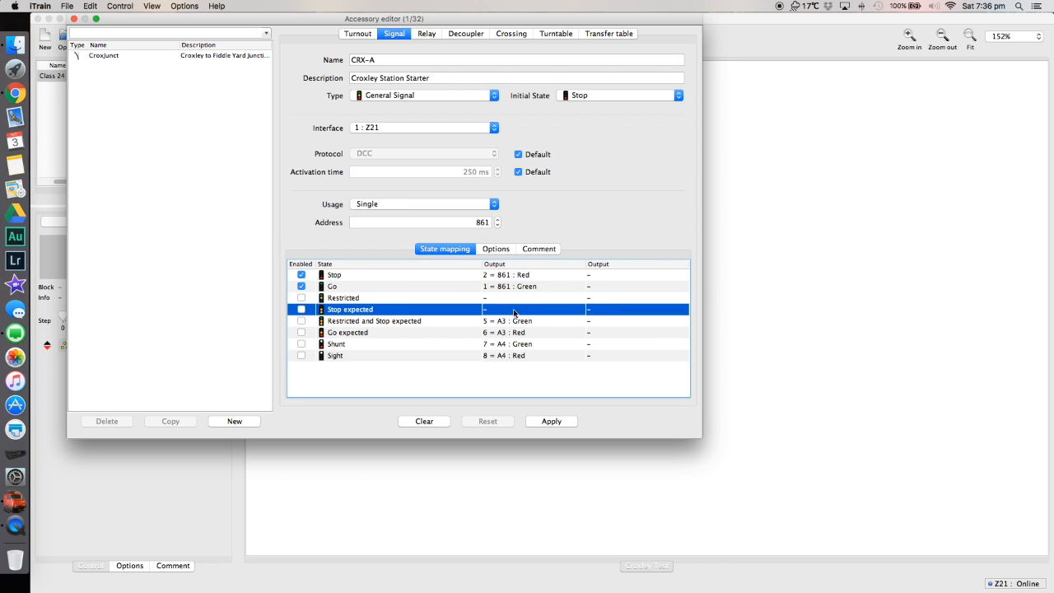
key("Down")
key("BackSpace")
key("Down")
key("BackSpace")
key("Down")
key("BackSpace")
key("Down")
key("BackSpace")
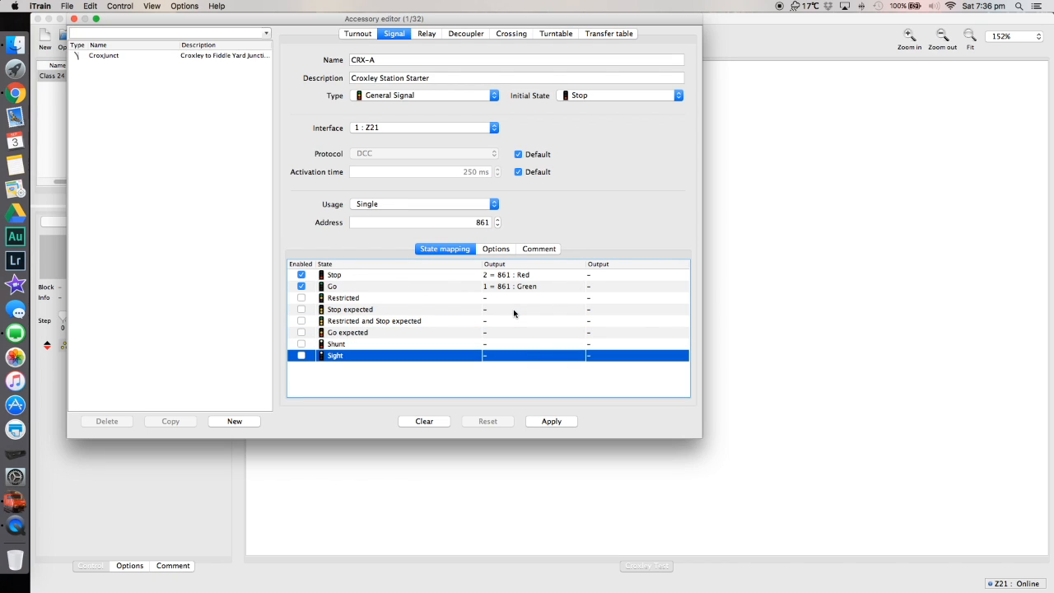
key("Up")
key("Up")
key("Up")
key("Up")
key("Up")
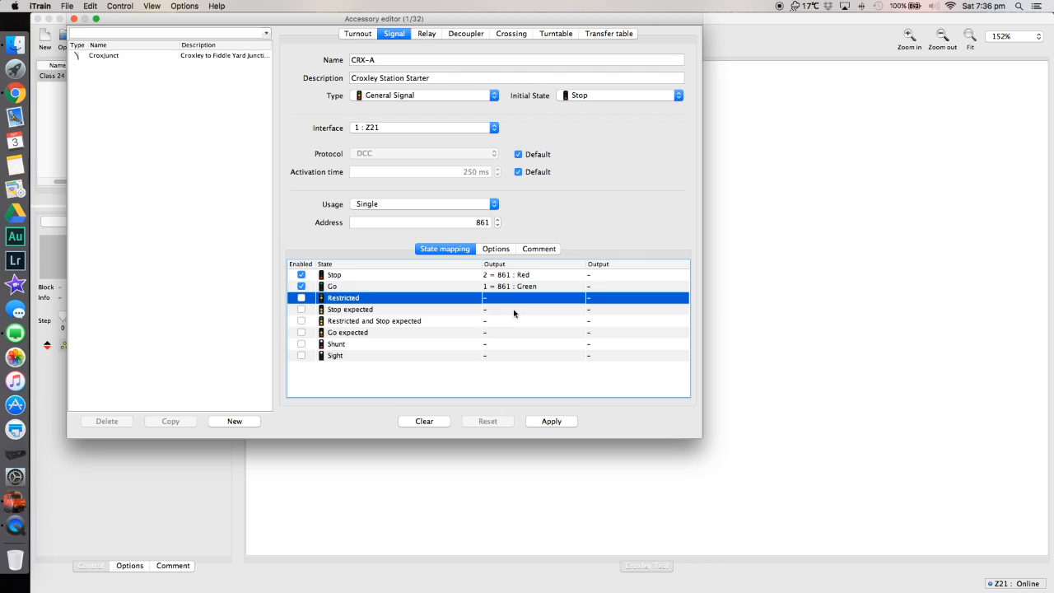
key("Down")
key("Down")
key("Down")
key("Down")
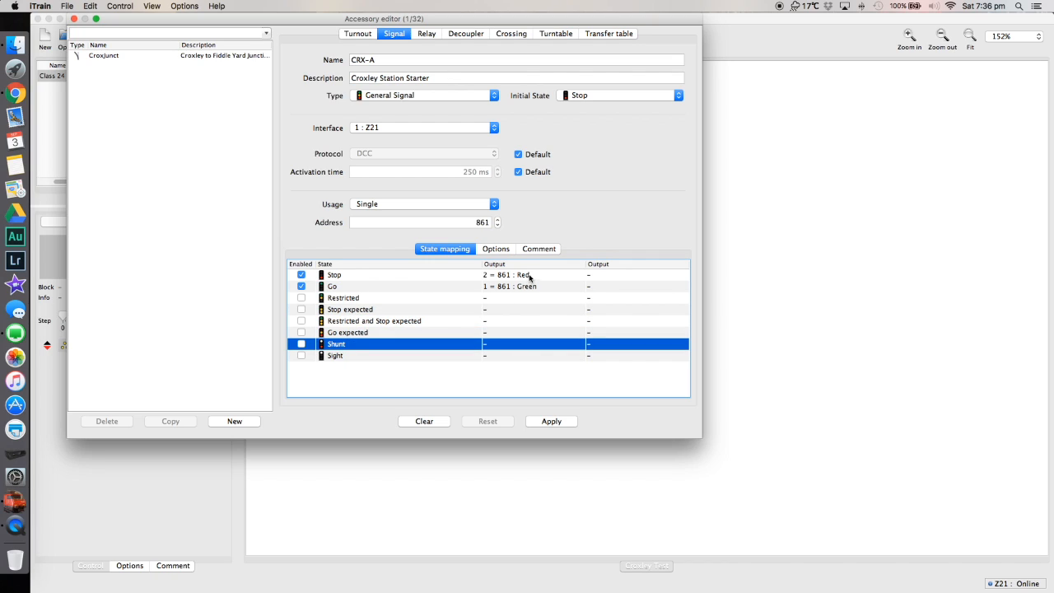
left_click(549, 422)
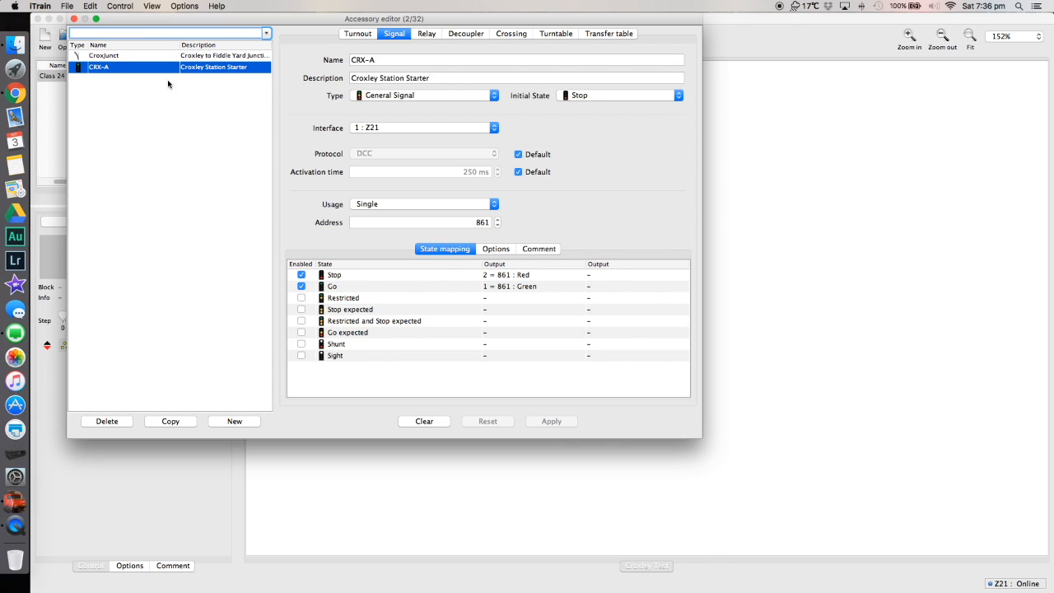
left_click(74, 18)
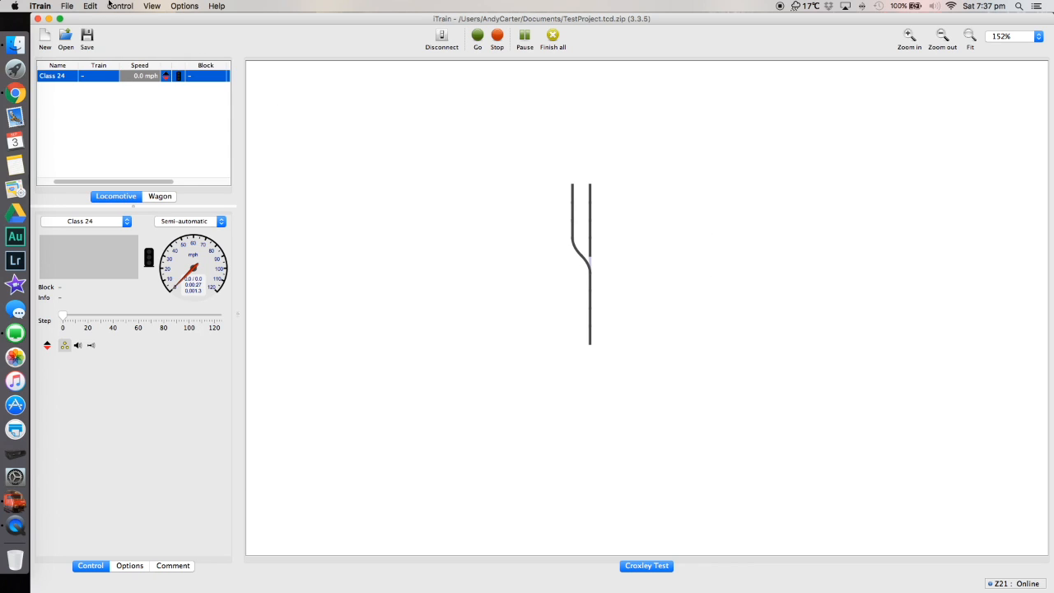
In the switchboard editor, replace the straight track piece directly below the turnout with a general signal.
left_click(95, 6)
left_click(120, 174)
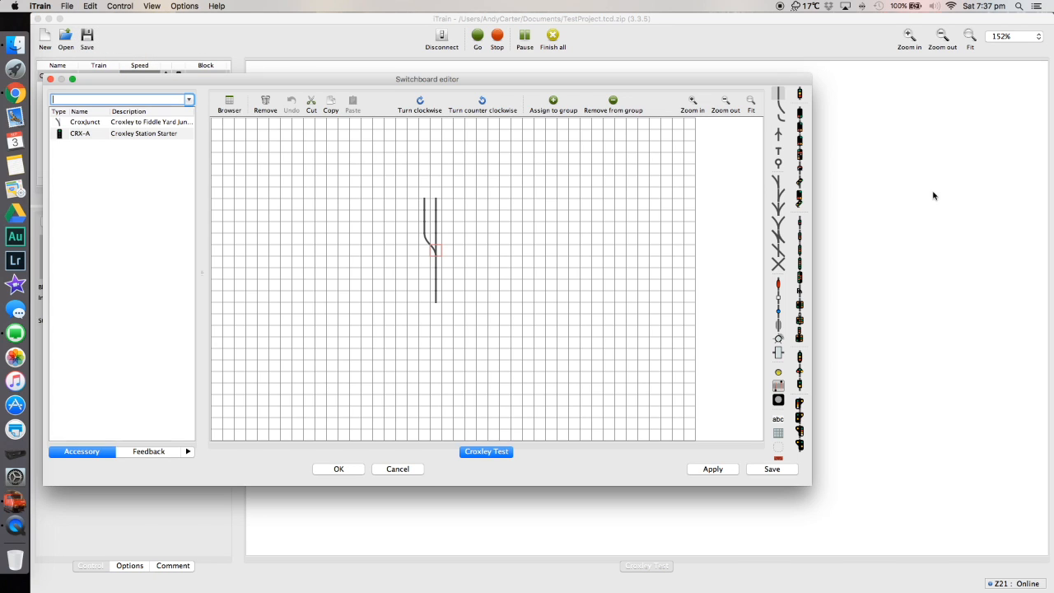
left_click(438, 266)
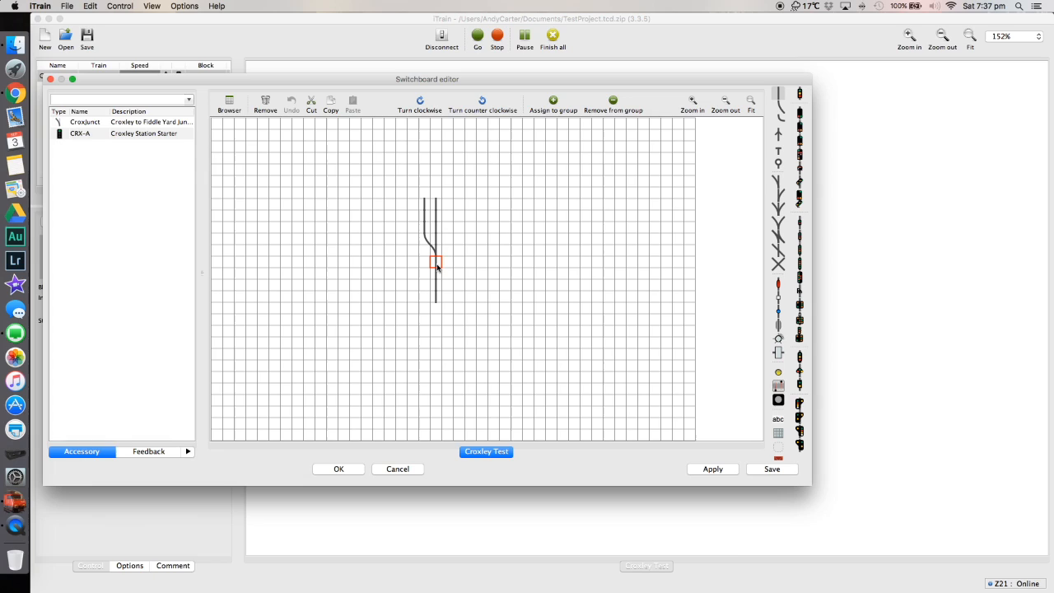
key("BackSpace")
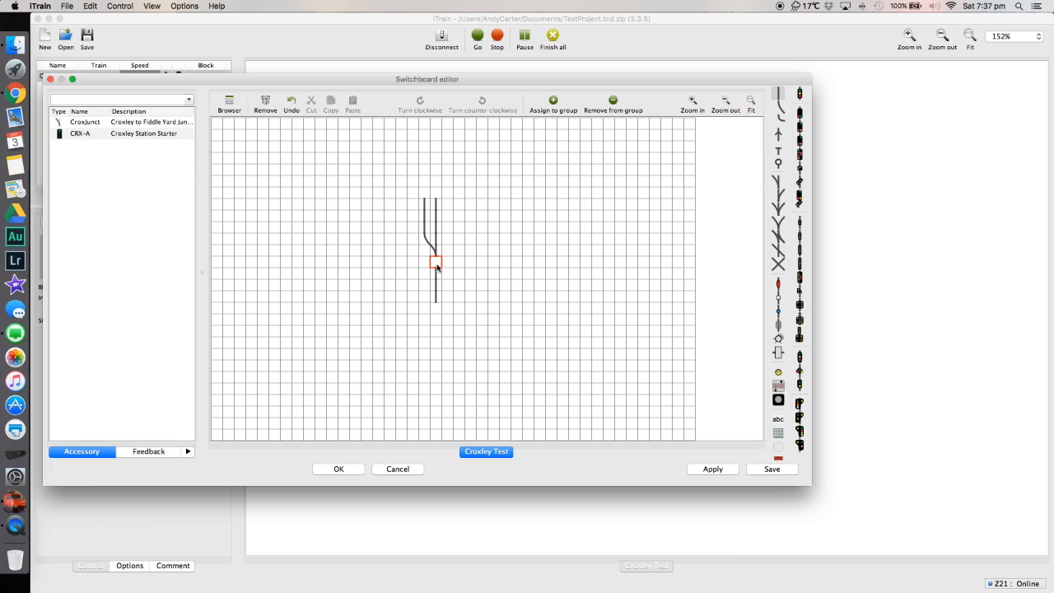
left_click(800, 95)
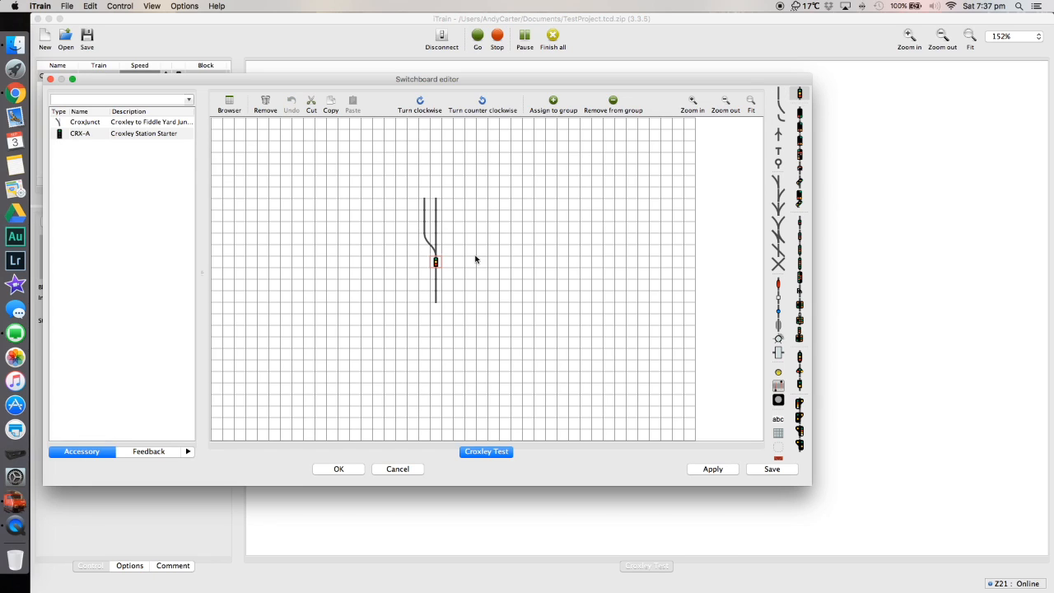
Link the placed signal to "CRX-A (861) : Croxley Station Starter", apply the switchboard changes and close the editor.
double_click(435, 262)
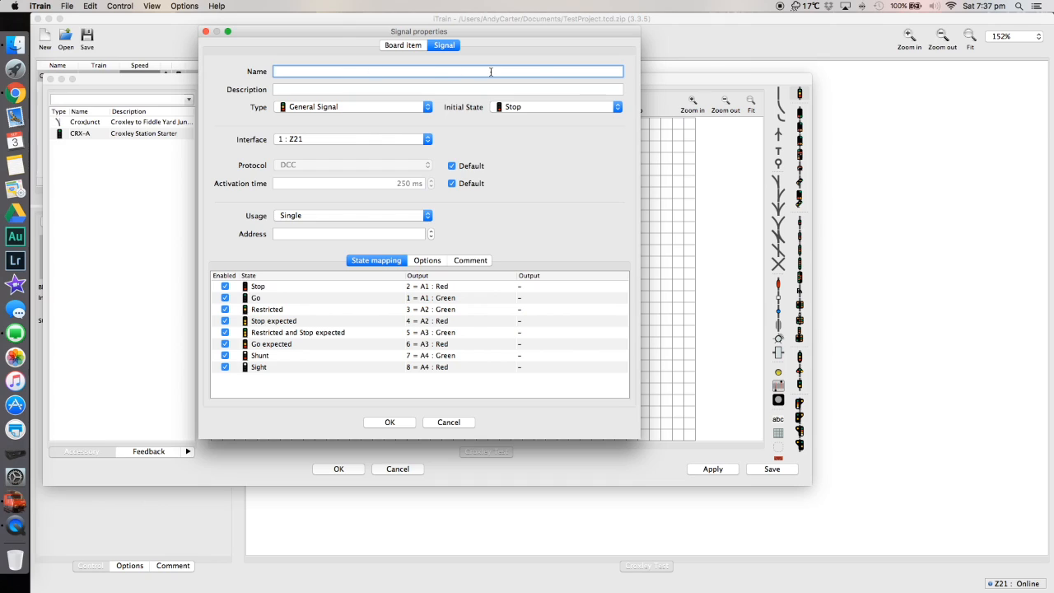
left_click(402, 45)
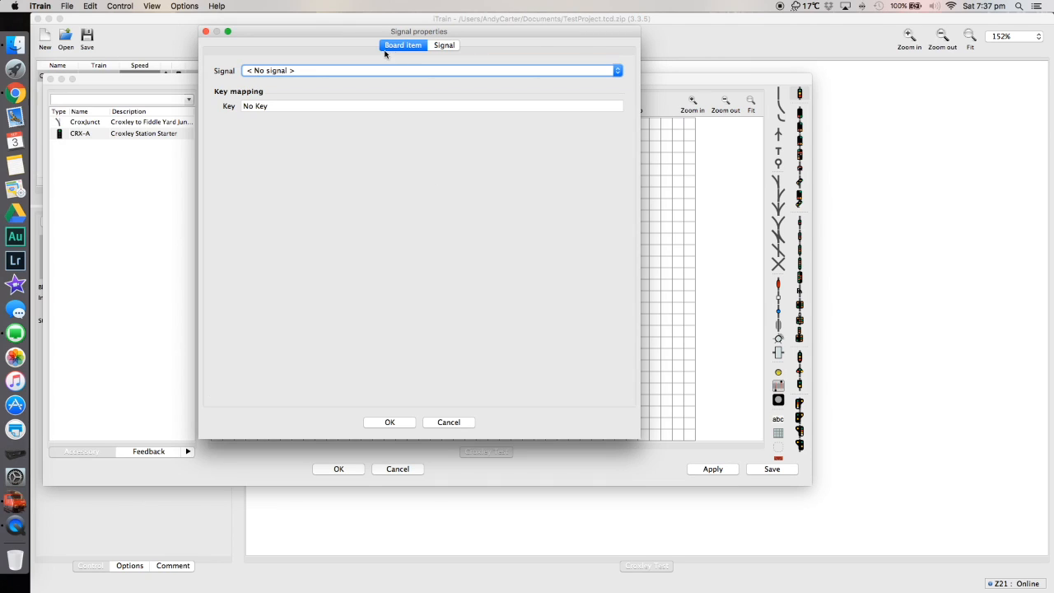
left_click(310, 71)
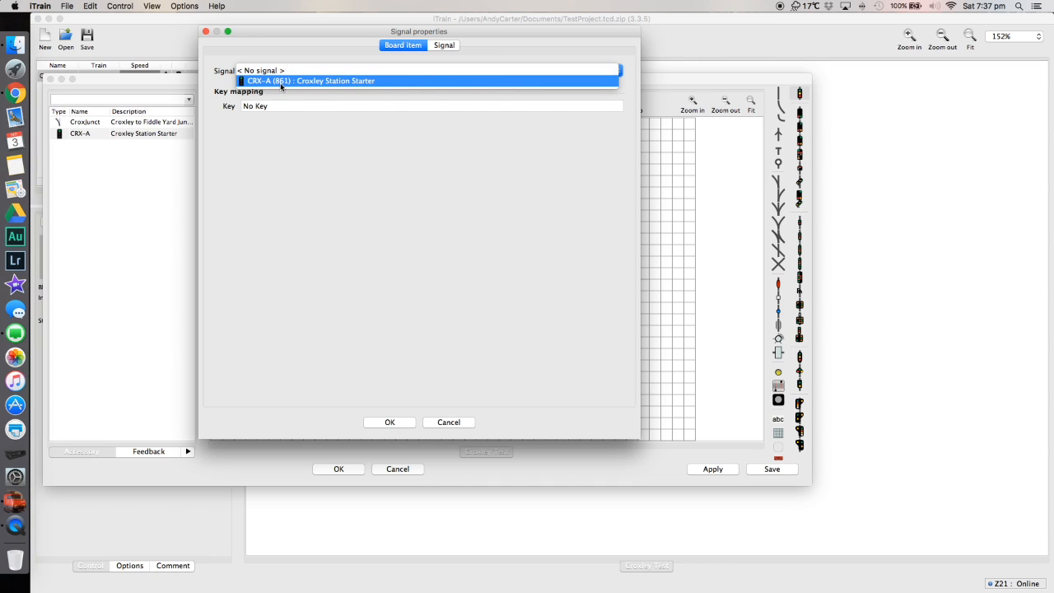
left_click(361, 82)
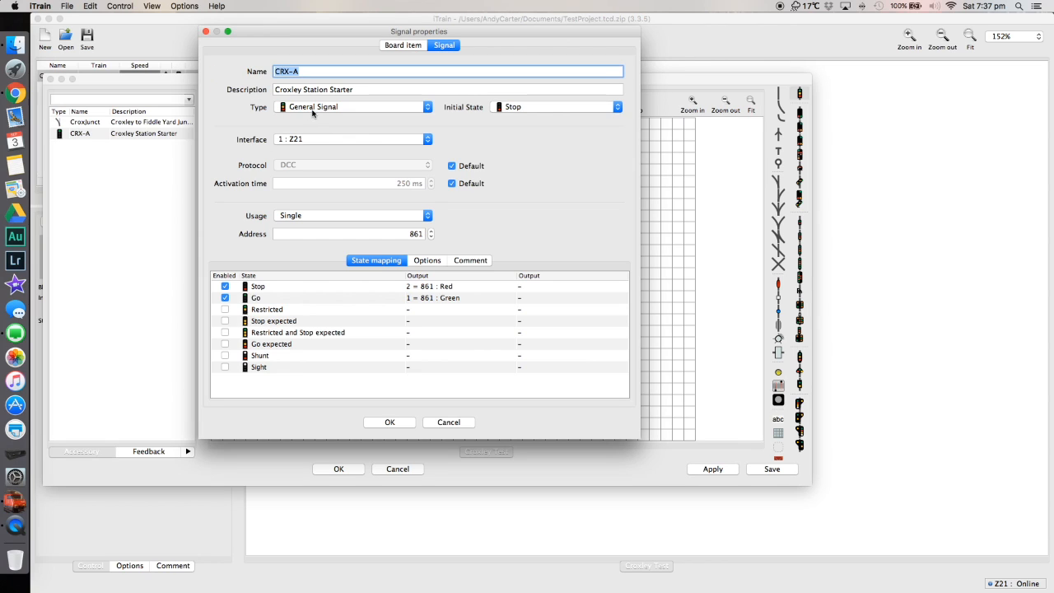
left_click(396, 46)
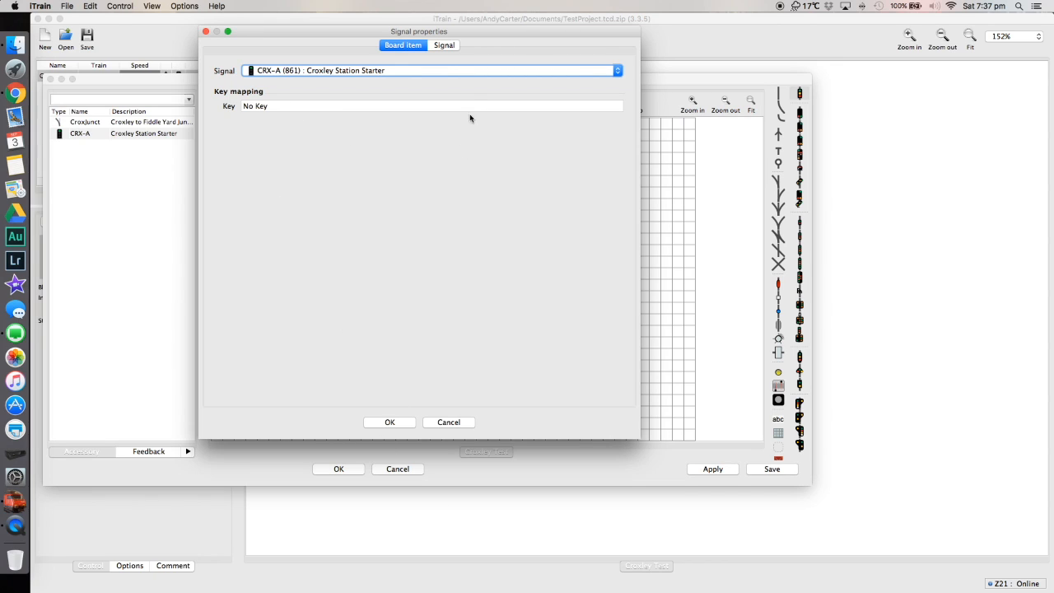
left_click(390, 423)
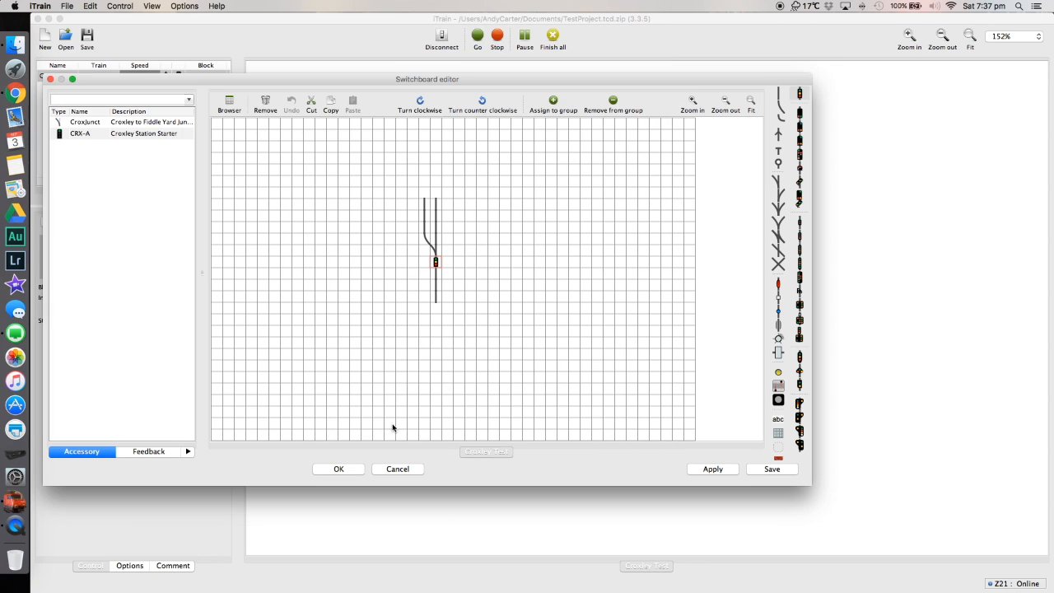
left_click(728, 471)
left_click(342, 469)
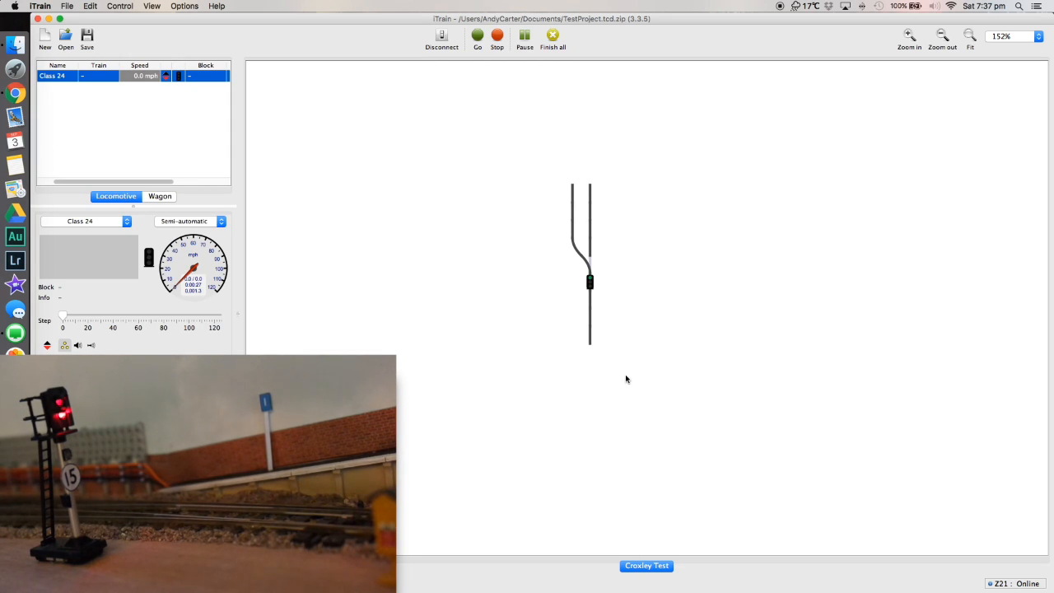
Switch the CRX-A signal back and forth between Stop and Go on the switchboard to test it.
left_click(591, 284)
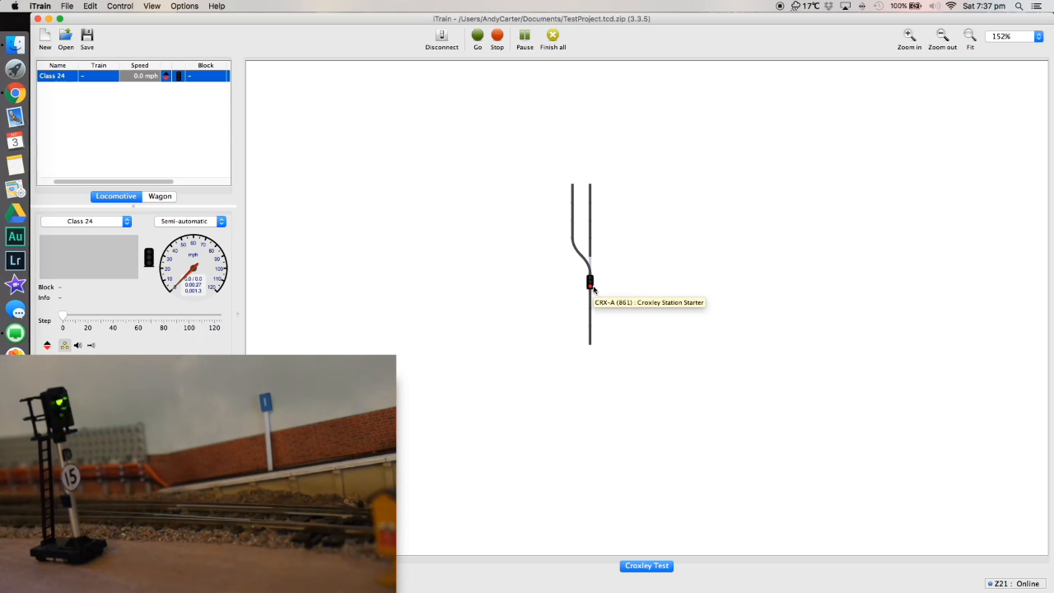
left_click(593, 287)
left_click(593, 287)
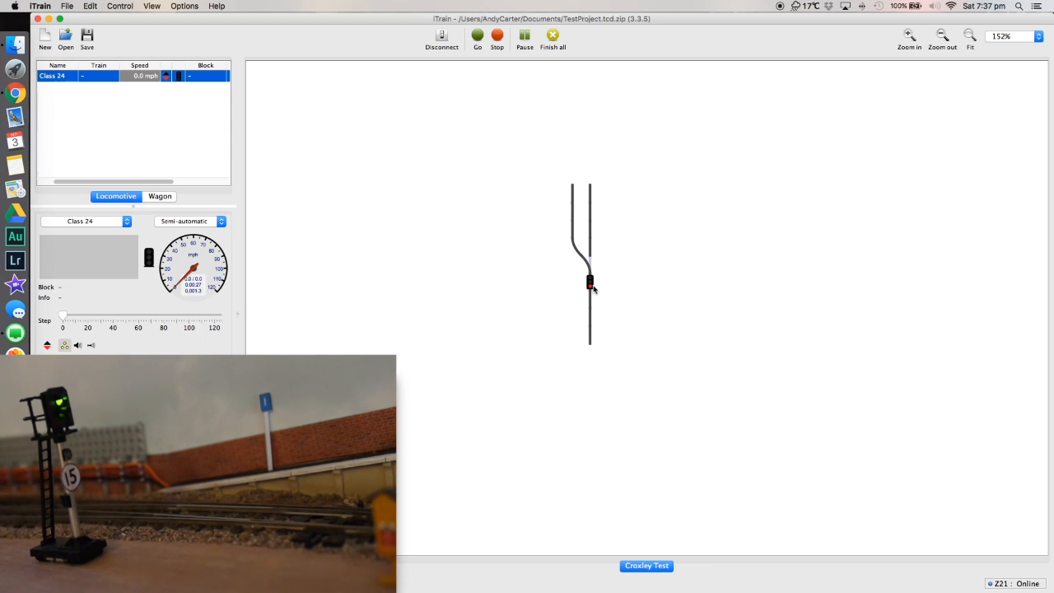
left_click(593, 287)
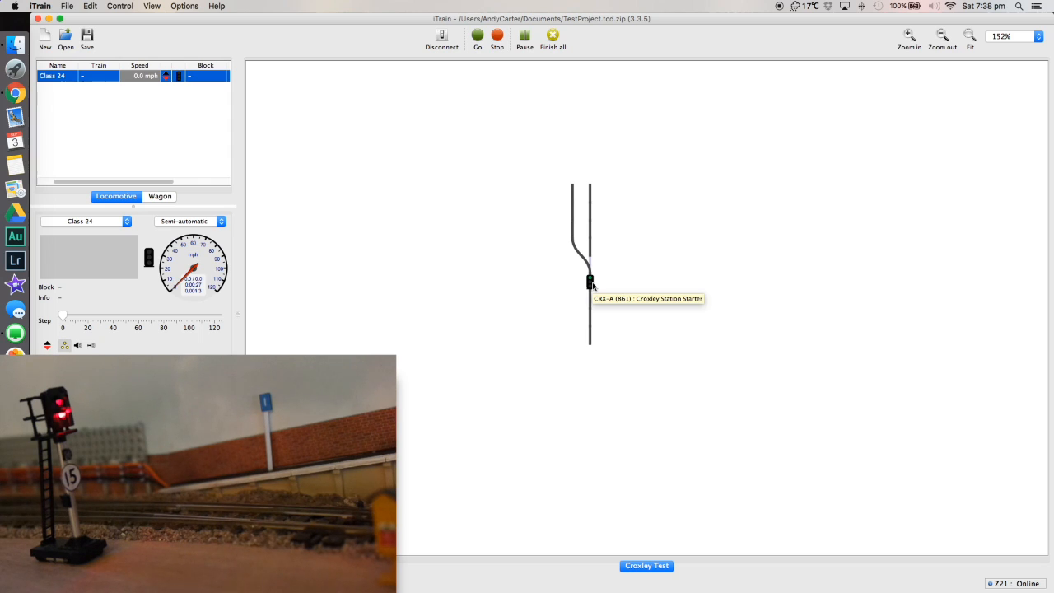
In the CRX-A signal properties, map Stop to output "1 = 861 : Green" and Go to "2 = 861 : Red".
right_click(592, 284)
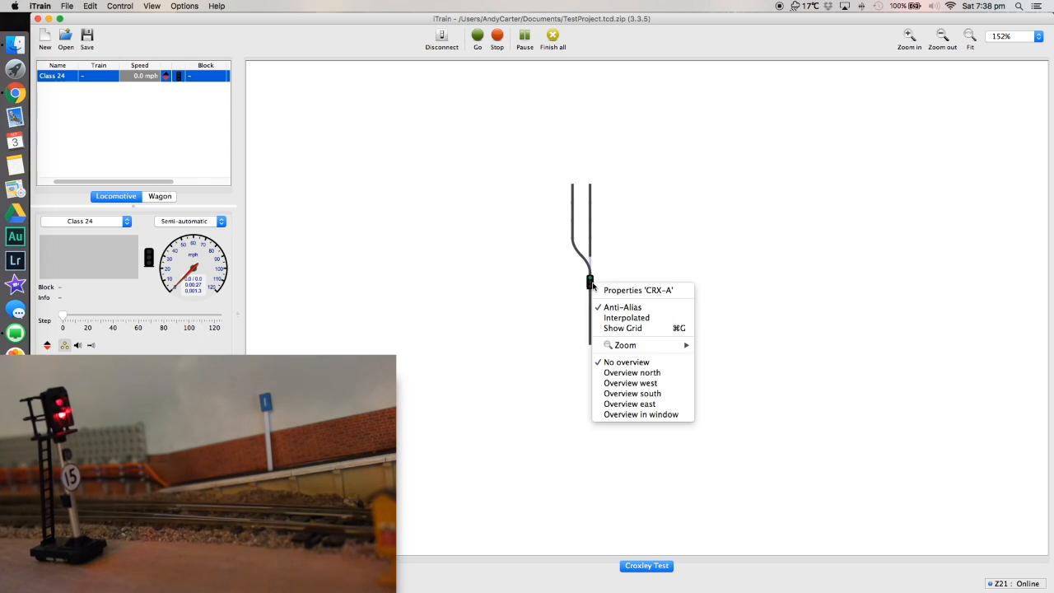
left_click(634, 290)
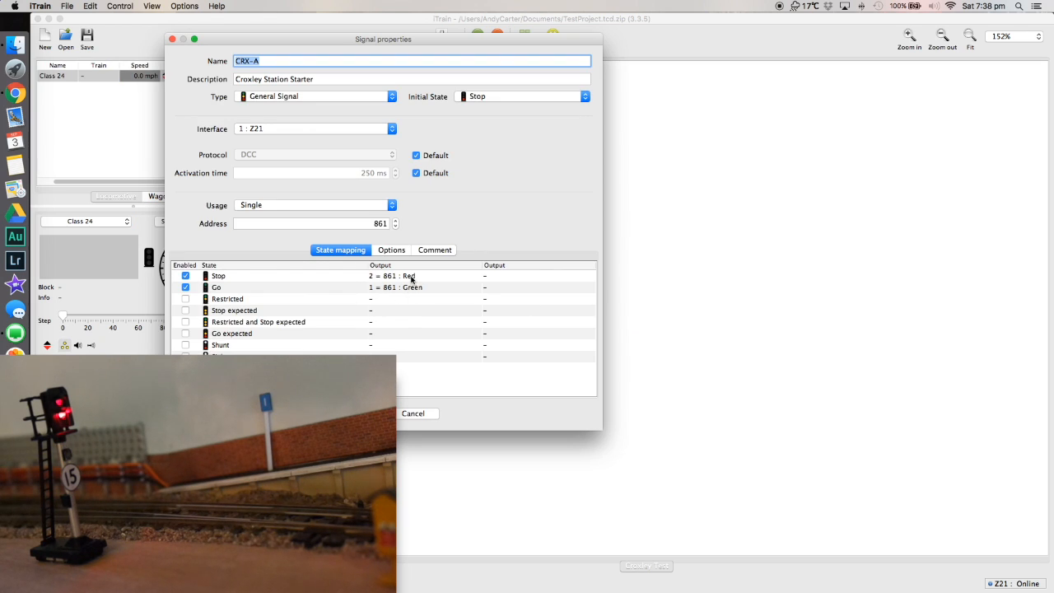
left_click(411, 277)
left_click(411, 277)
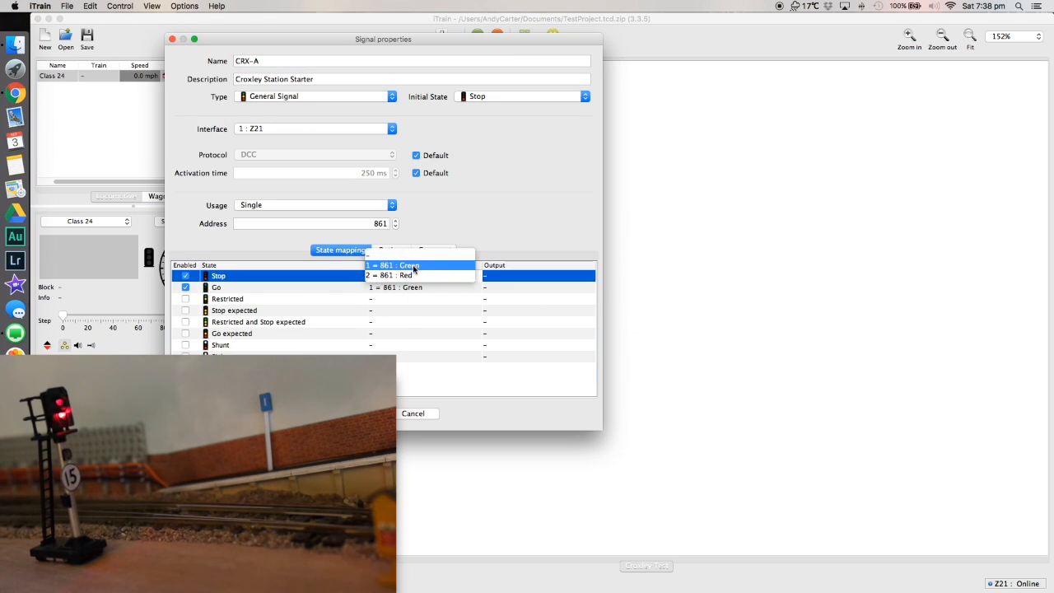
left_click(414, 266)
left_click(406, 287)
left_click(407, 287)
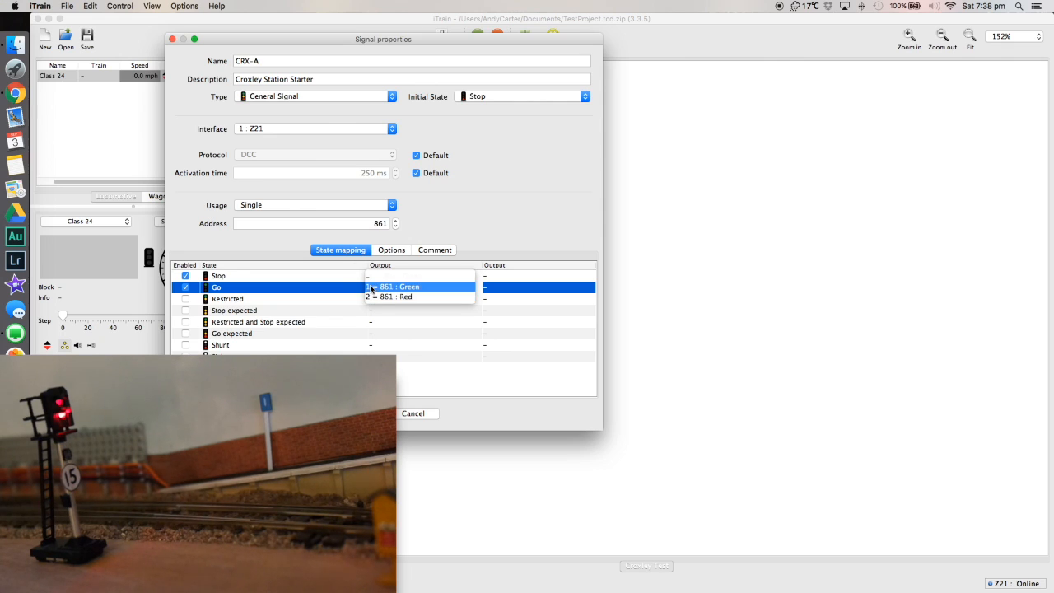
left_click(414, 289)
left_click(414, 290)
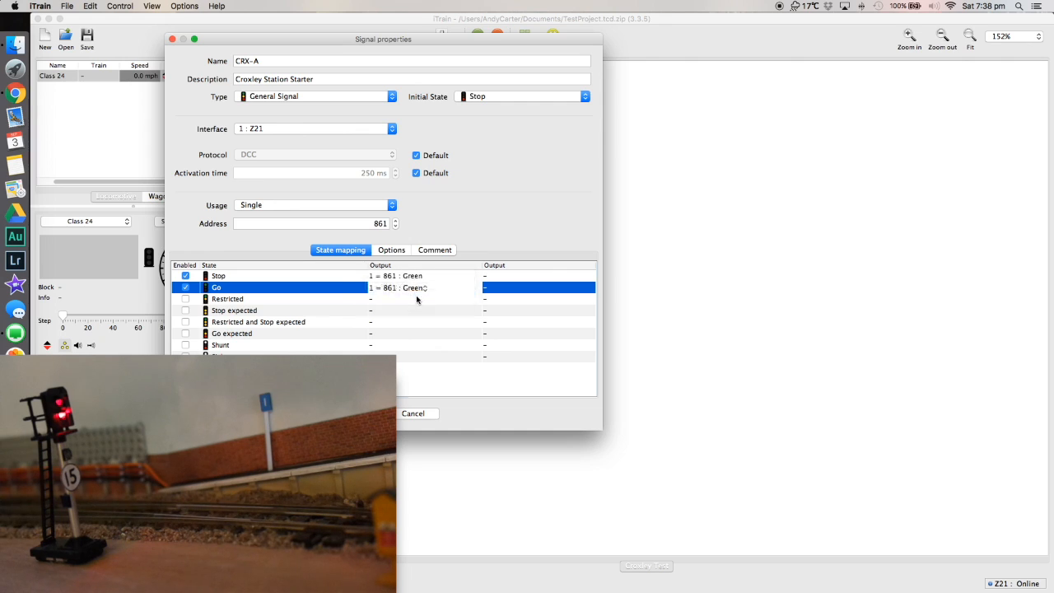
left_click(416, 296)
Set the Stop state's output to "2 = 861 : Red" in the state mapping.
left_click(416, 282)
left_click(416, 282)
left_click(414, 287)
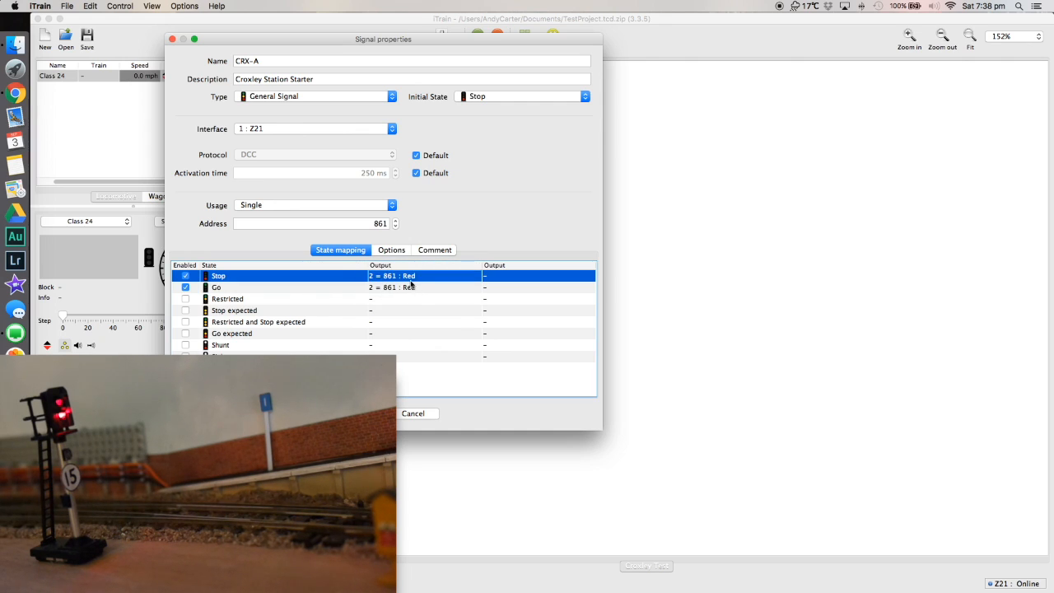
left_click(411, 290)
left_click(411, 290)
Map Stop to "1 = 861 : Green" and Go to "2 = 861 : Red" again, and confirm the signal properties.
left_click(409, 283)
left_click(410, 279)
left_click(408, 269)
left_click(414, 288)
left_click(412, 288)
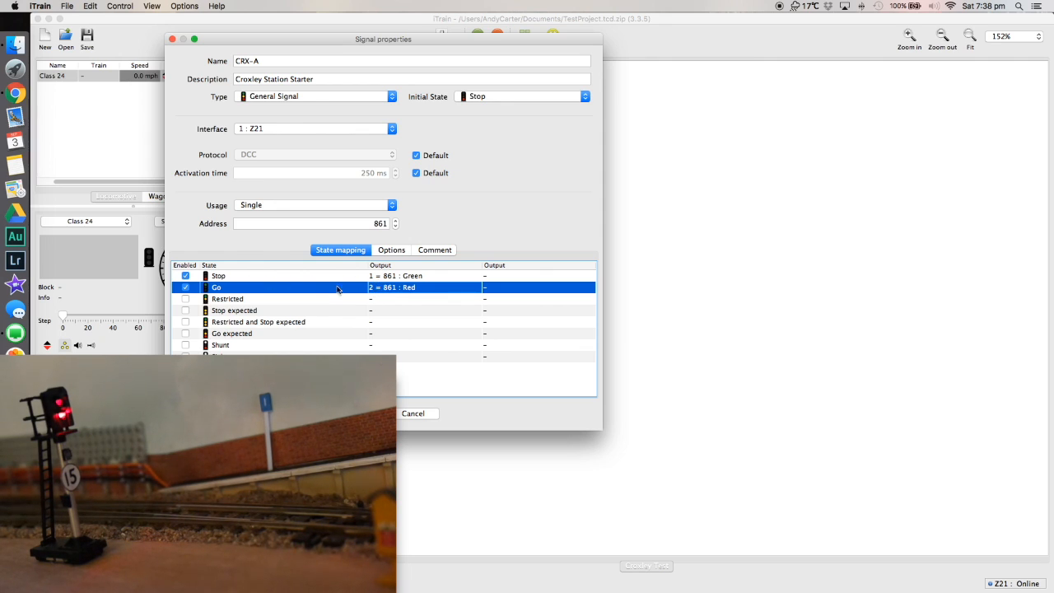
key("Return")
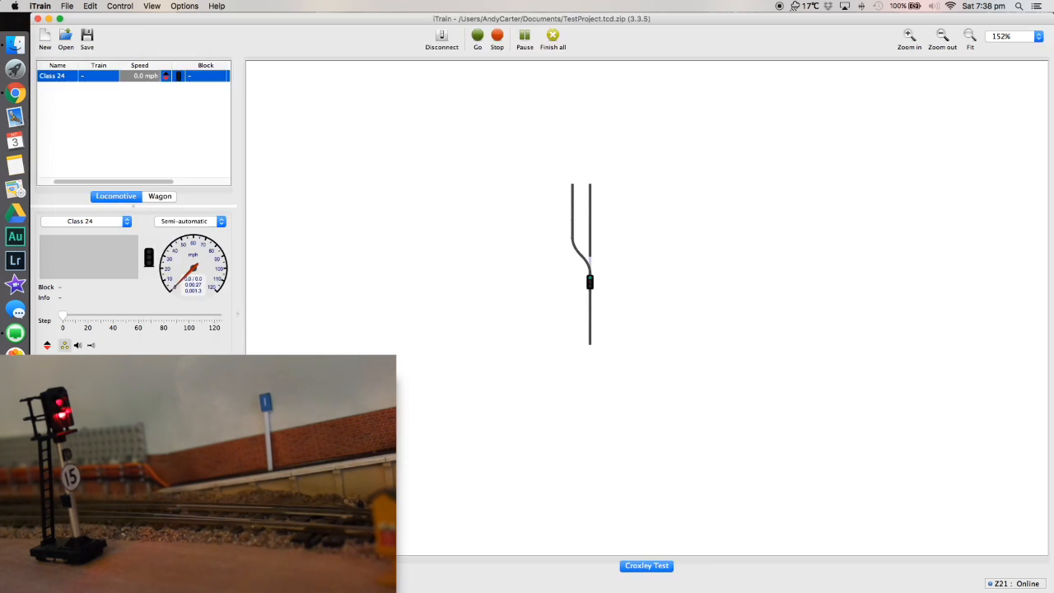
Toggle the CRX-A signal on the switchboard to check that it follows the swapped output mapping.
left_click(590, 285)
left_click(591, 284)
left_click(591, 284)
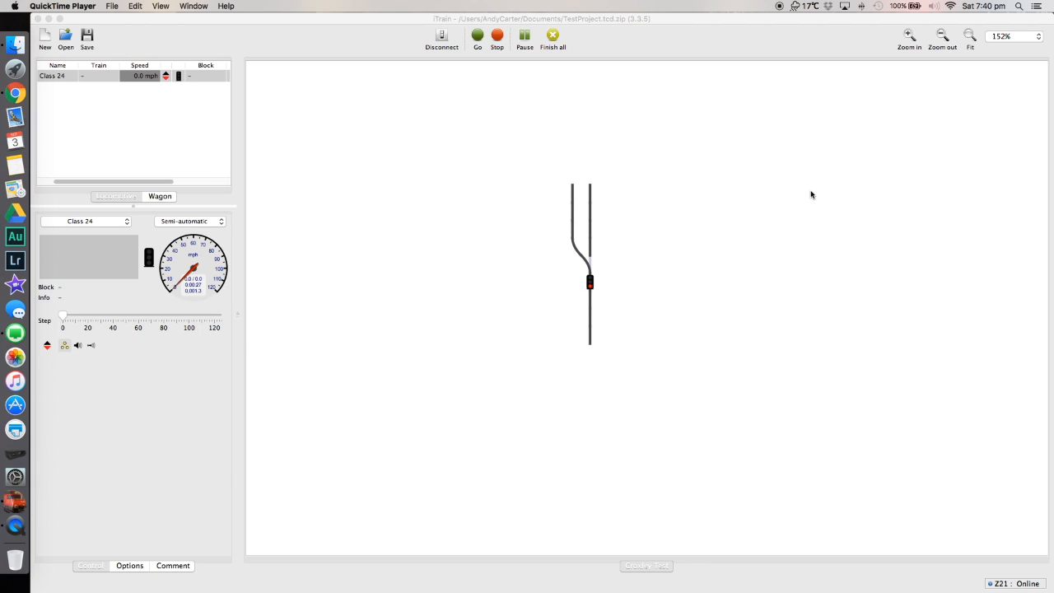
Return to iTrain and open the switchboard editor for the Croxley Test board.
left_click(138, 6)
left_click(358, 165)
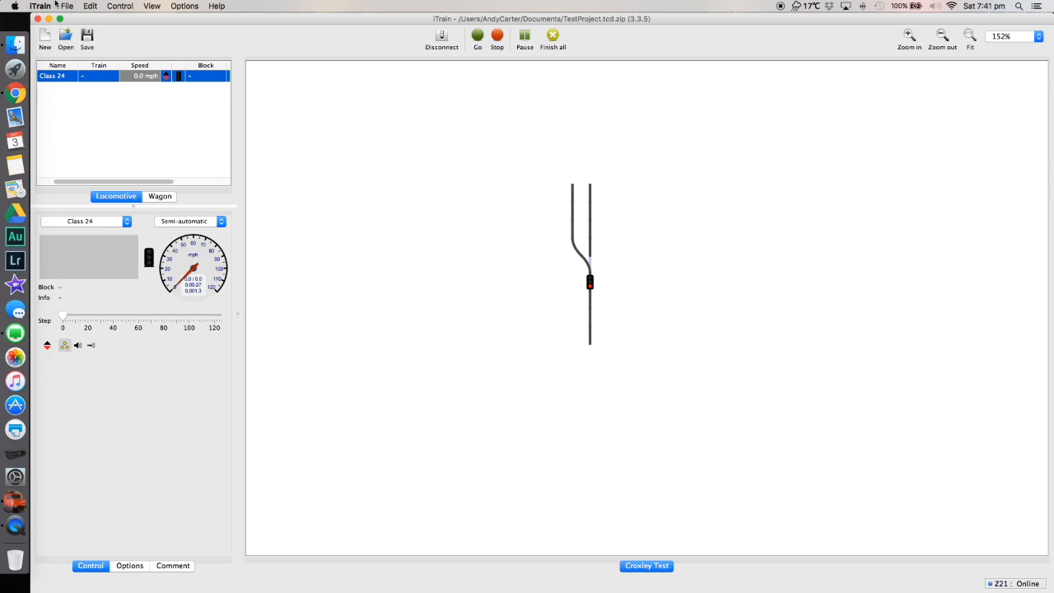
left_click(89, 6)
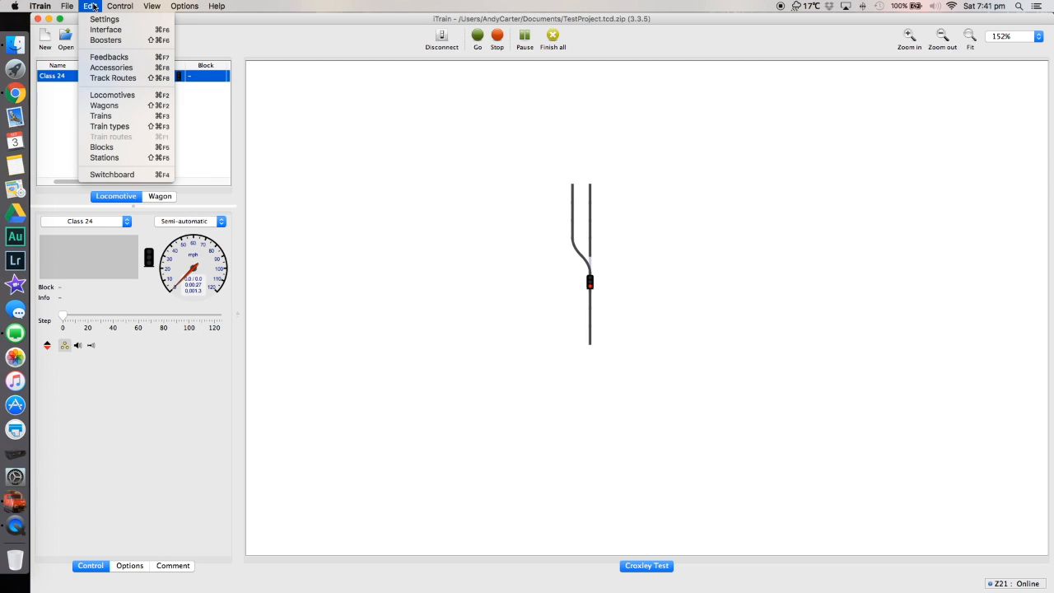
left_click(132, 179)
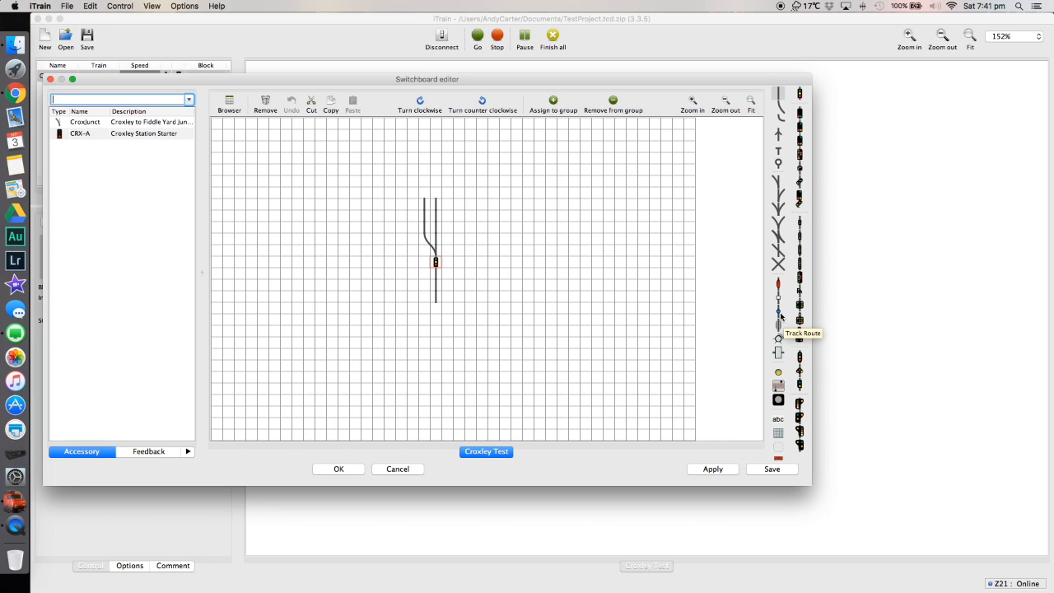
left_click(437, 195)
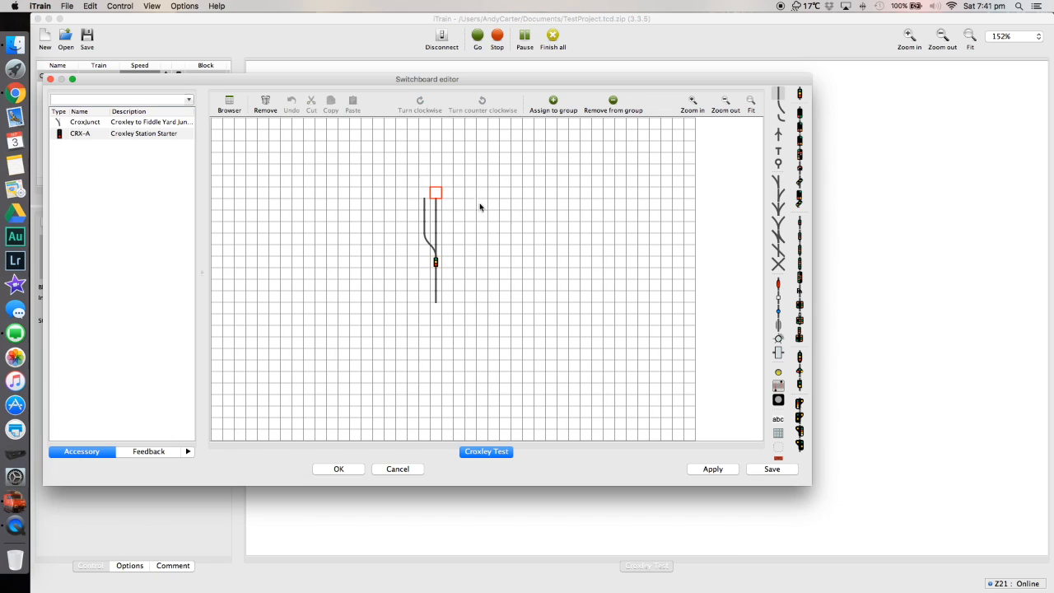
left_click(779, 312)
left_click(438, 196)
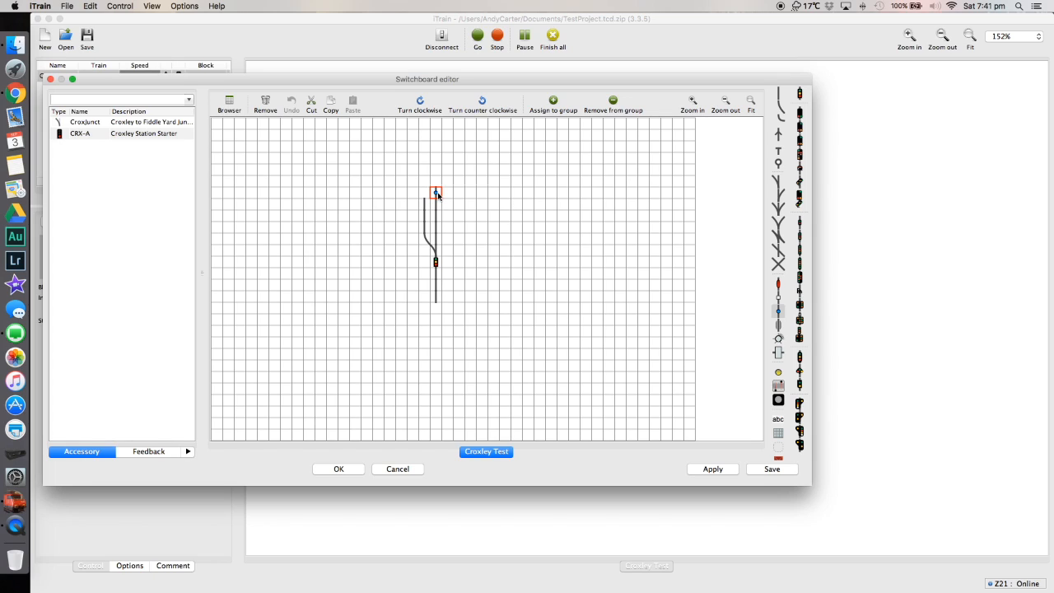
key("Delete")
Place two track route elements four cells beyond the straight track, one above the other with an empty cell between them.
key("Right")
key("Right")
key("Right")
key("Right")
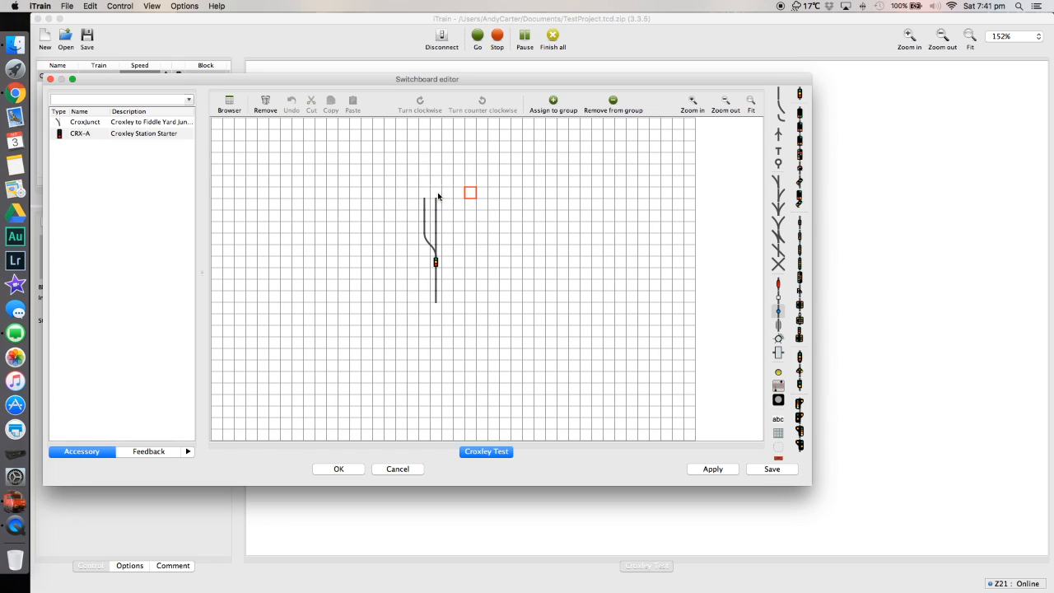
key("Down")
left_click(779, 313)
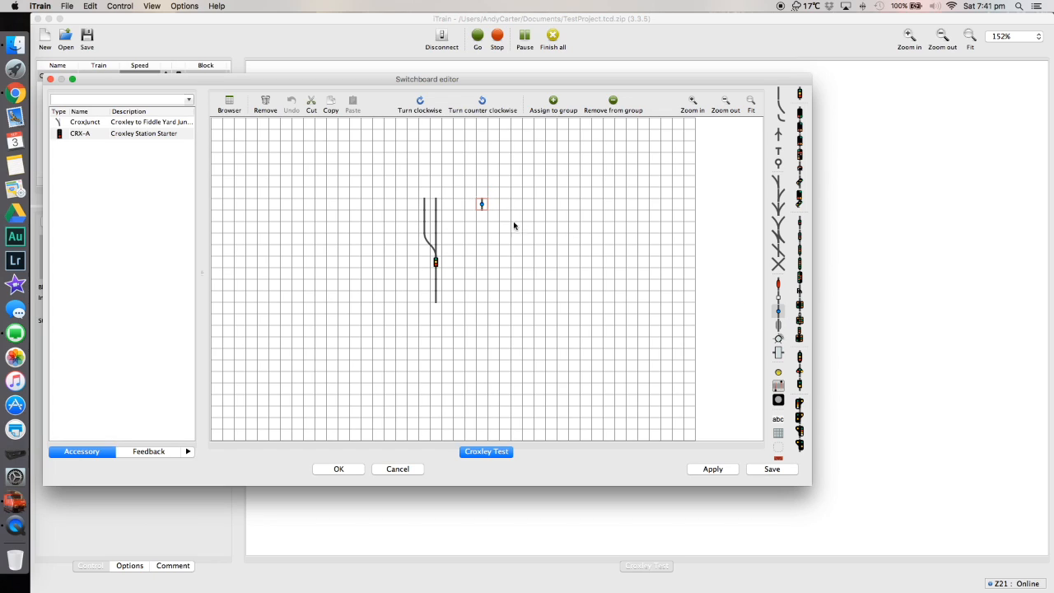
left_click(486, 226)
left_click(780, 313)
Add text labels "Crx to Branch Line" and "Crx to mainline" beside the upper and lower track route elements, and confirm the switchboard.
left_click_drag(492, 202, 591, 208)
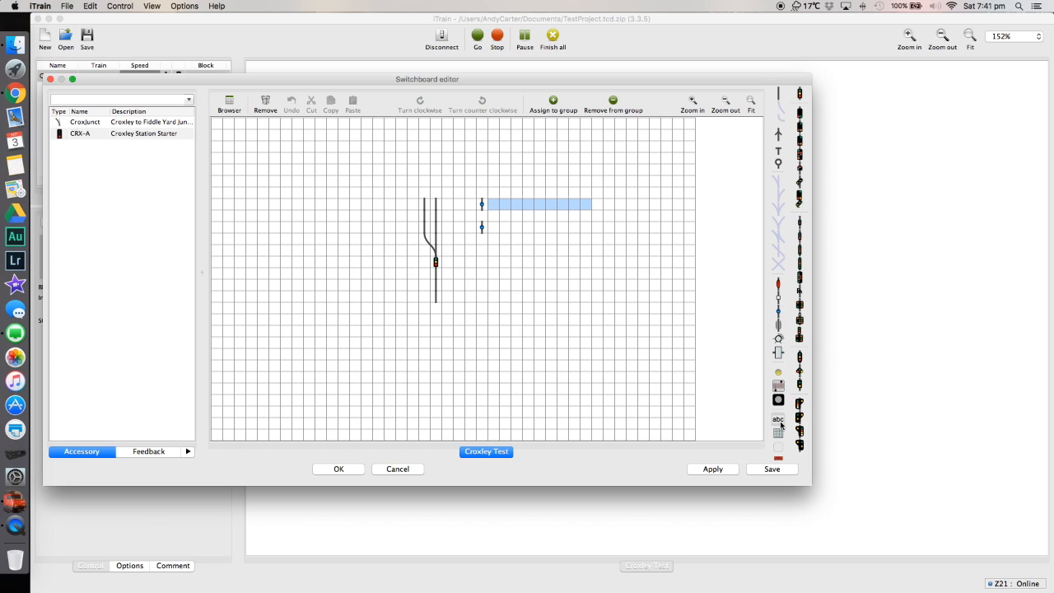
left_click(780, 420)
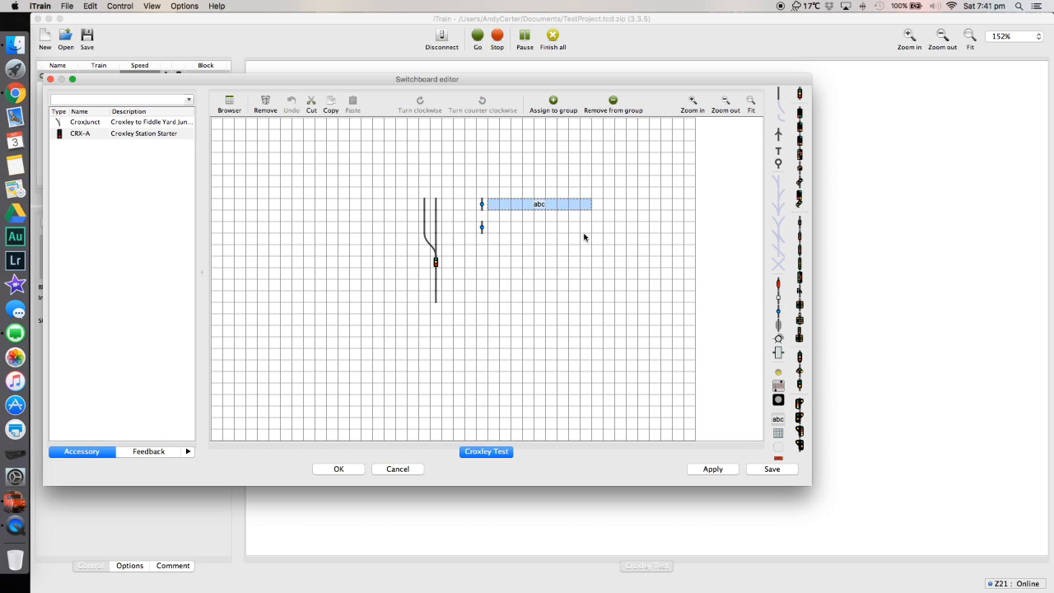
double_click(538, 207)
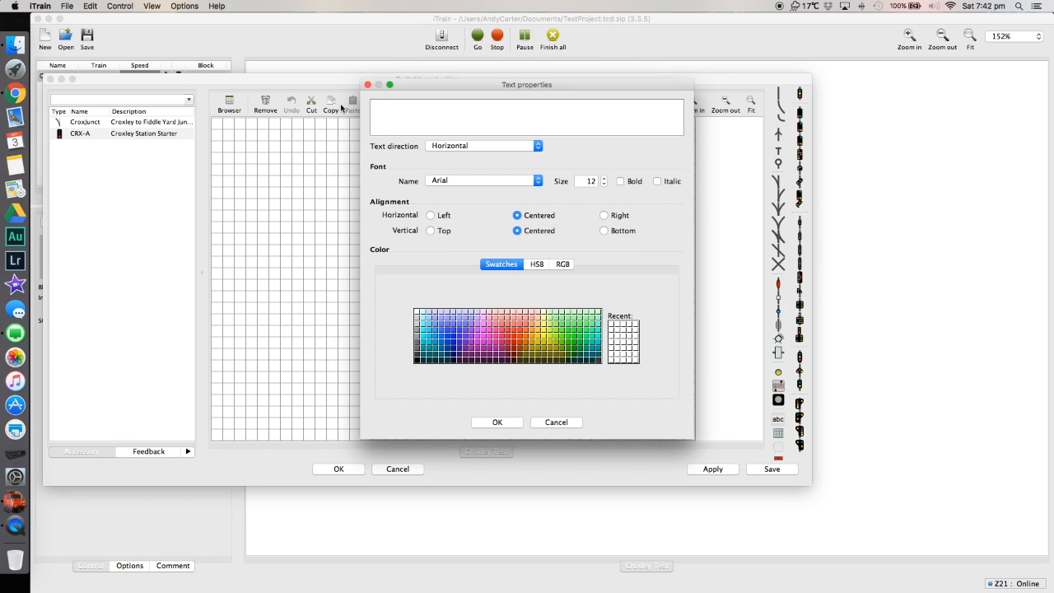
type("Crx to mainline")
left_click(495, 422)
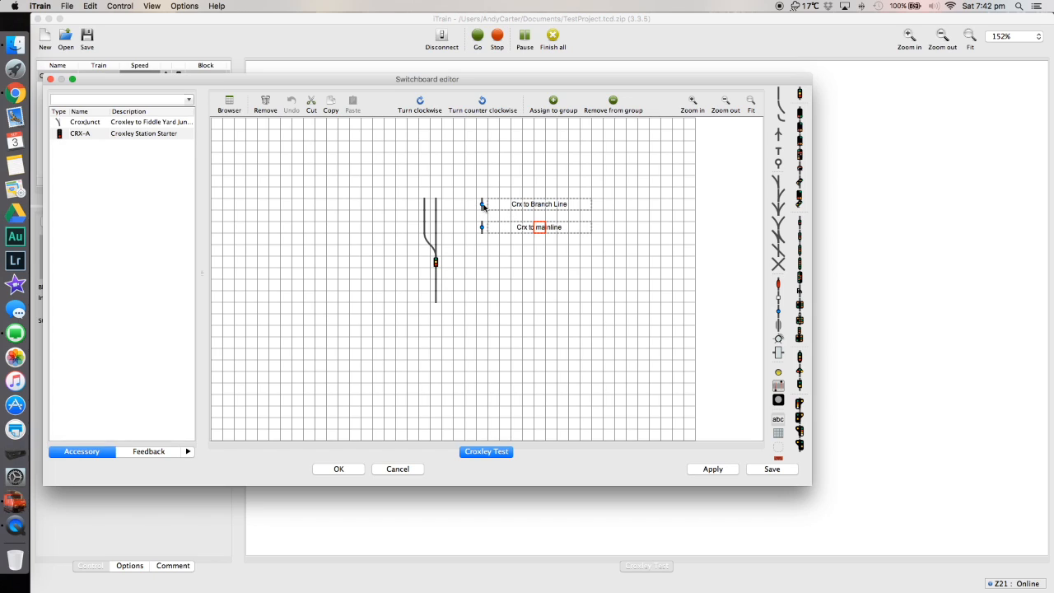
left_click(341, 469)
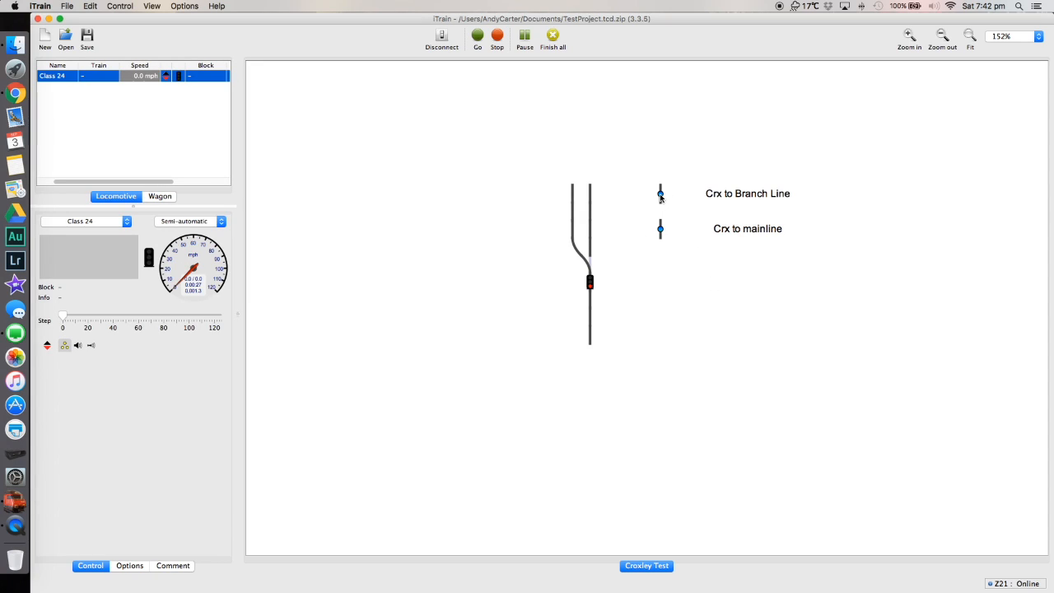
Reopen the switchboard editor and name the upper element's track route "Crx to branch line".
left_click(90, 6)
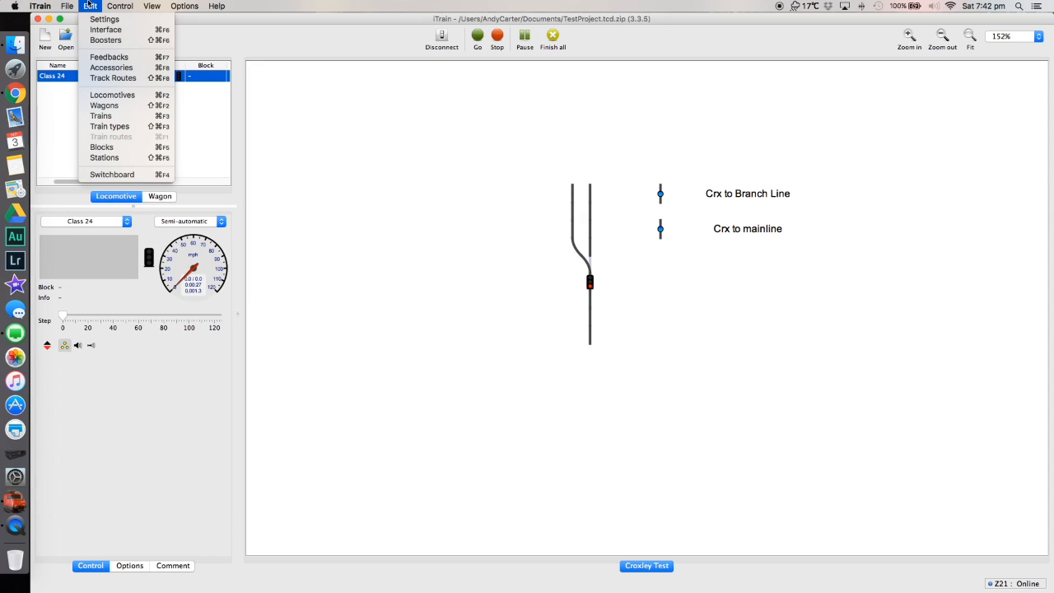
left_click(112, 175)
double_click(482, 204)
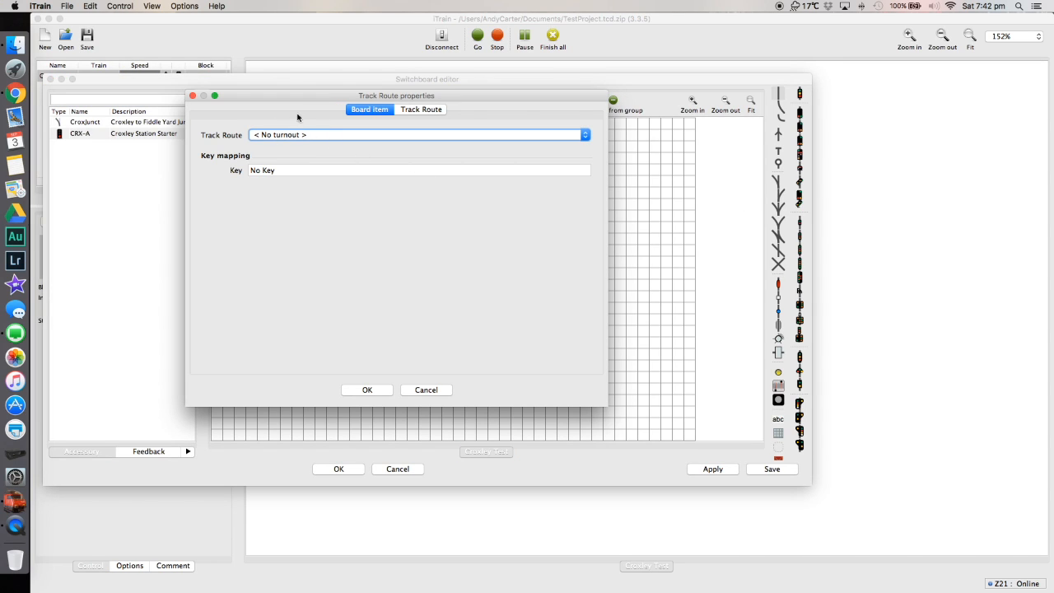
left_click(422, 110)
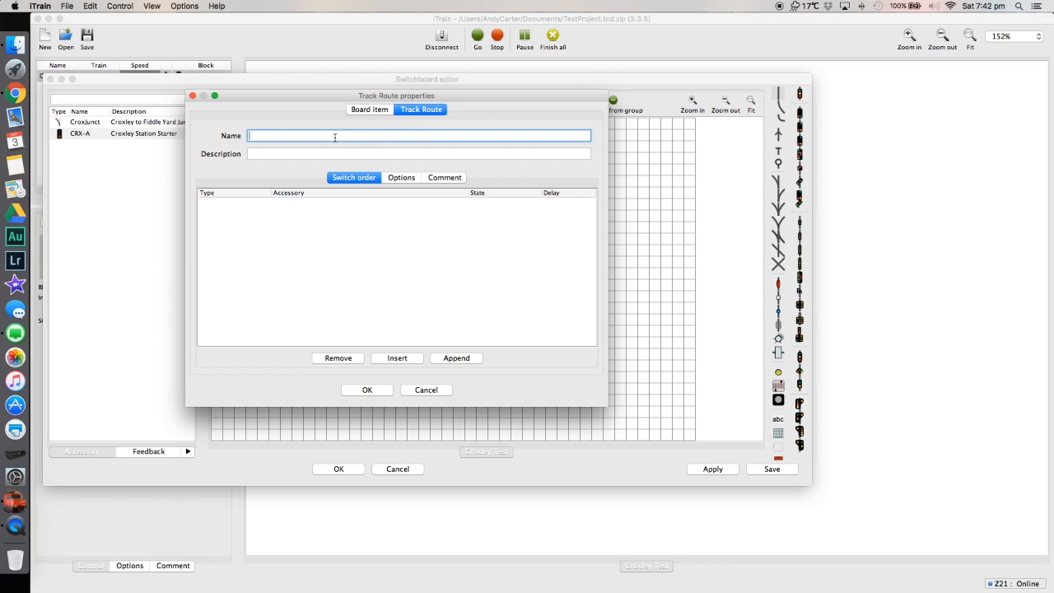
type("Crx to Junct")
key("BackSpace")
key("BackSpace")
key("BackSpace")
key("BackSpace")
key("BackSpace")
type("branch line")
Enter "set turnout to branch and signal to clear" as the track route's description.
key("Tab")
type("se")
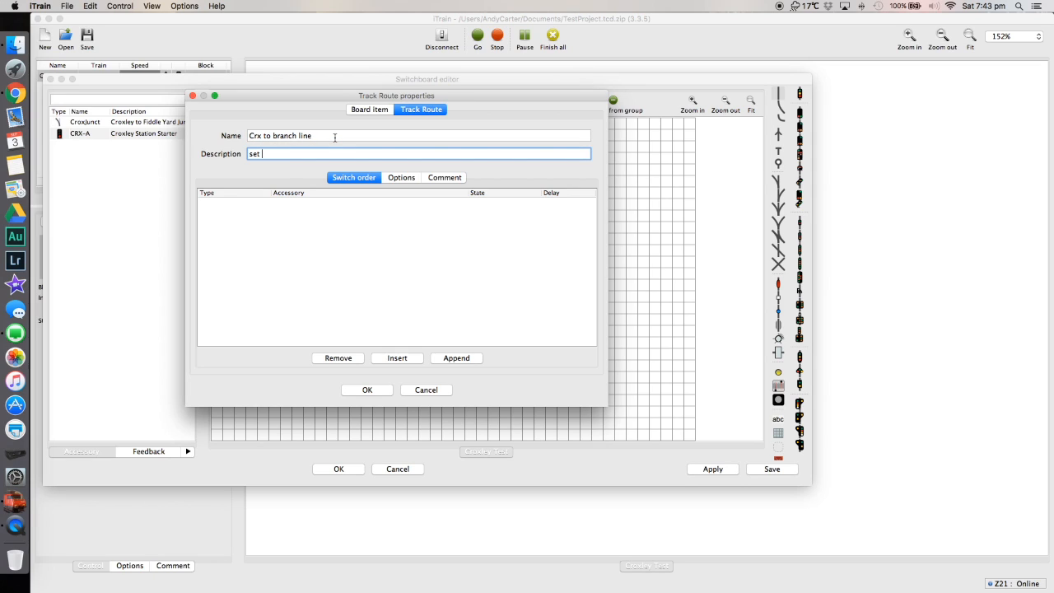
type("t turnout to branch and signal to clear")
Add two entries to the route's switch order and set the first entry's type to Signal.
left_click(406, 361)
left_click(406, 361)
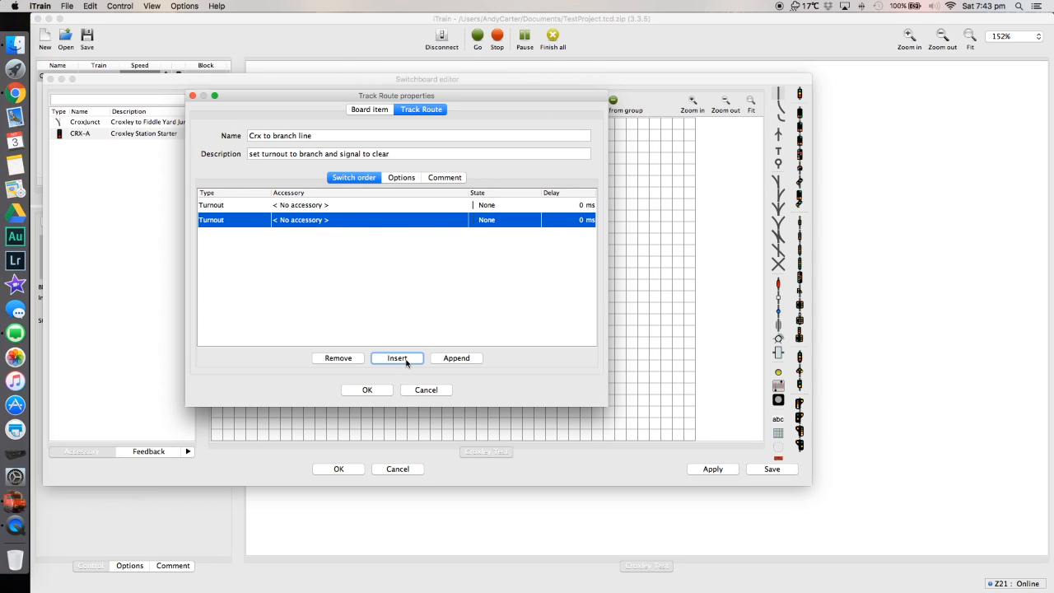
left_click(221, 206)
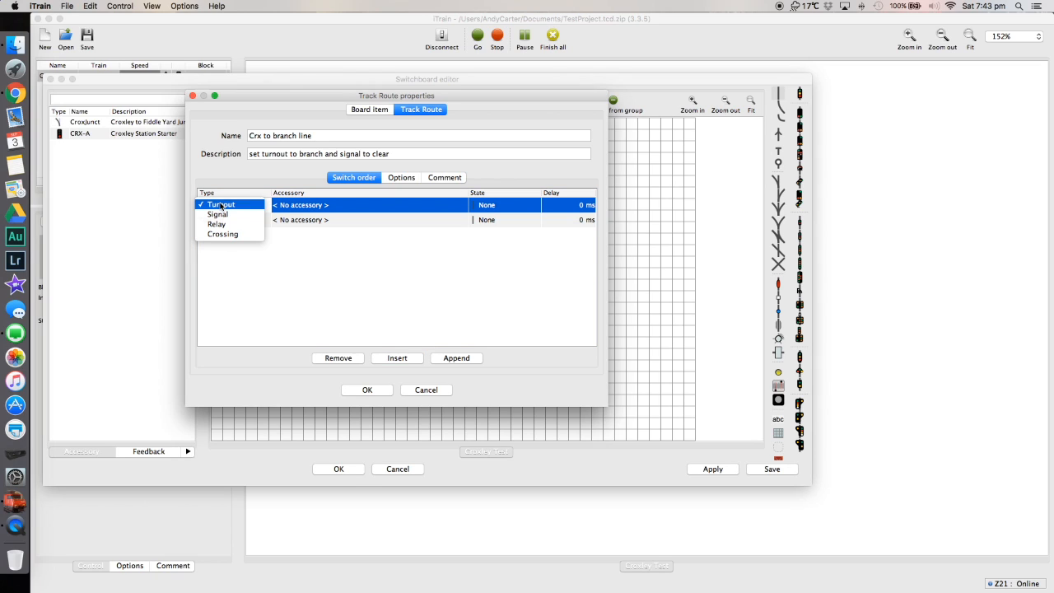
left_click(228, 217)
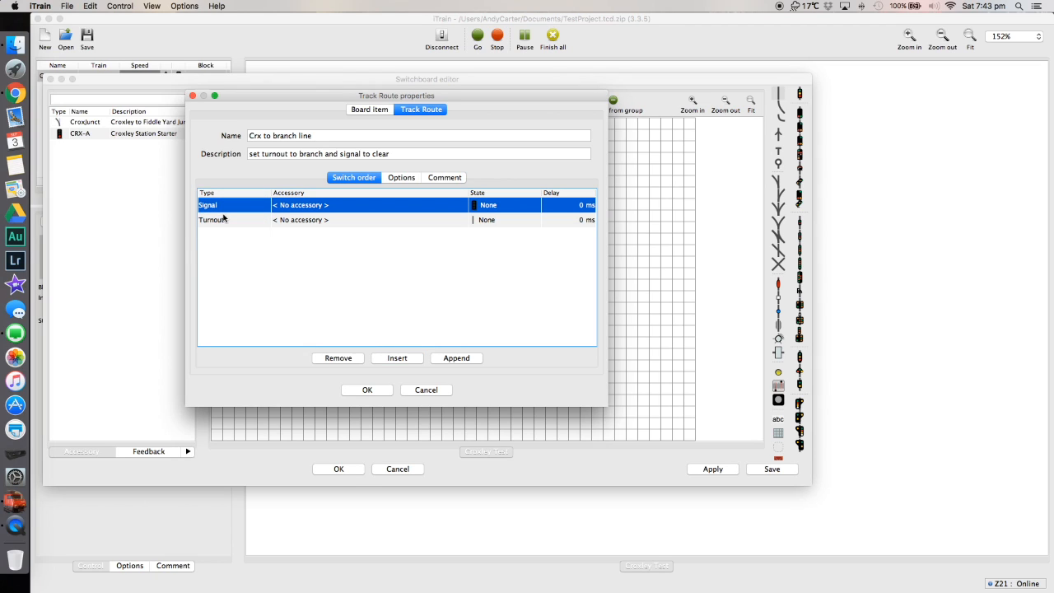
Assign "CRX-A (861) : Croxley Station Starter" as the accessory of the signal entry.
left_click(278, 208)
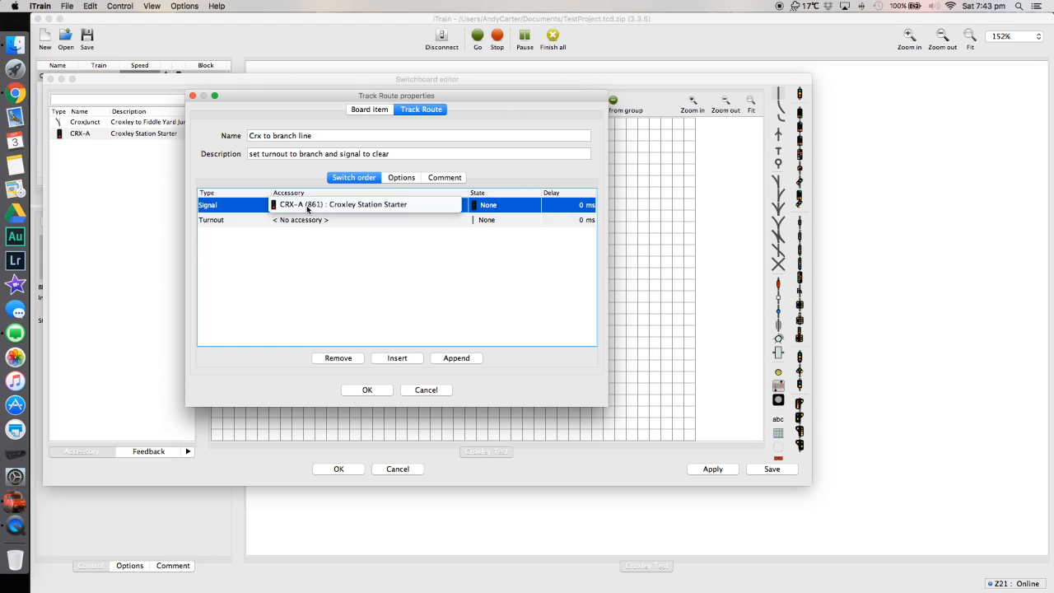
left_click(328, 283)
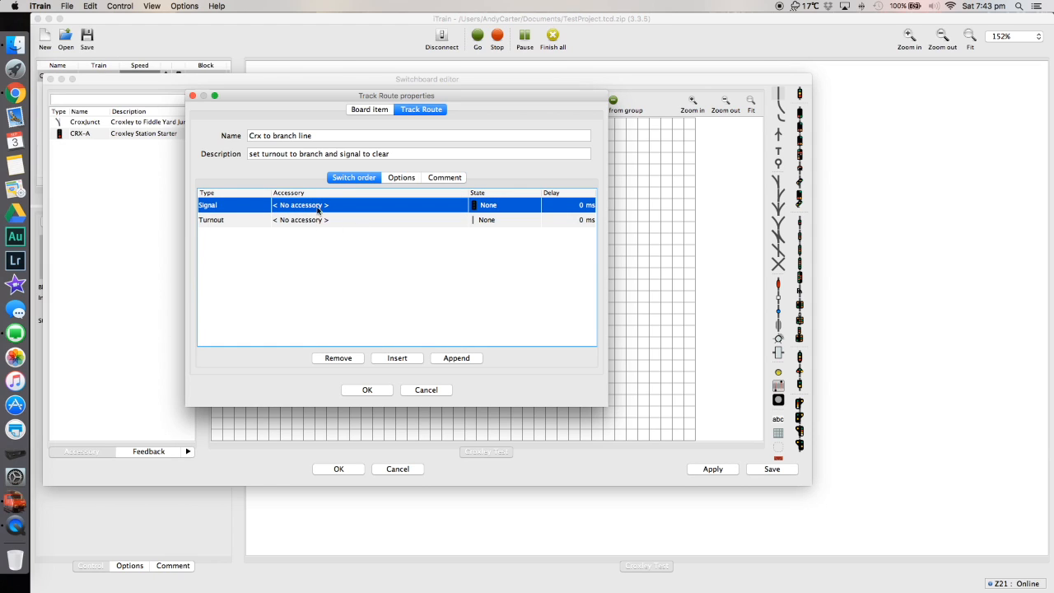
left_click(316, 207)
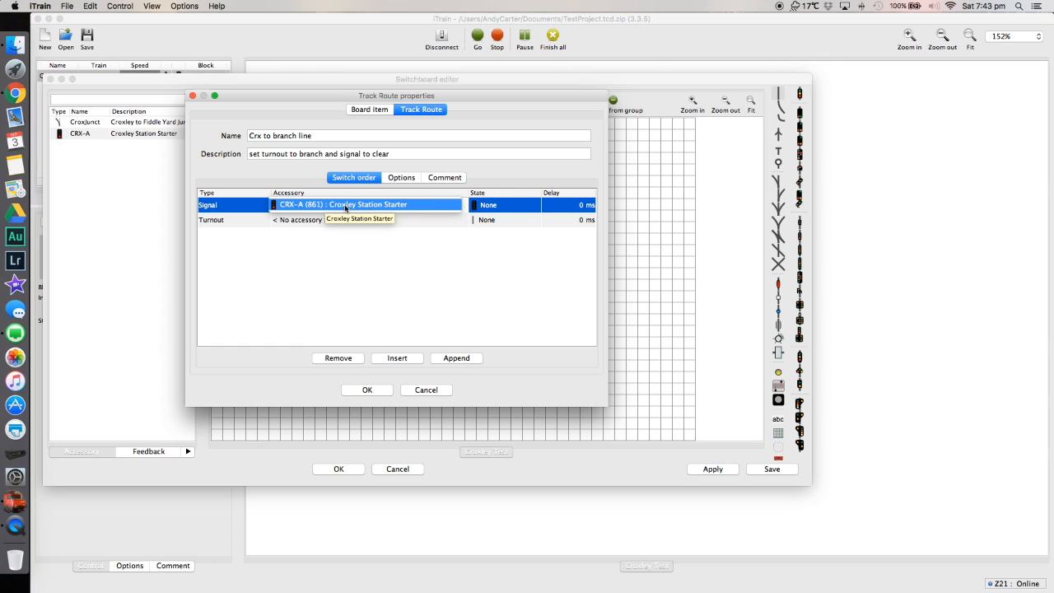
left_click(345, 208)
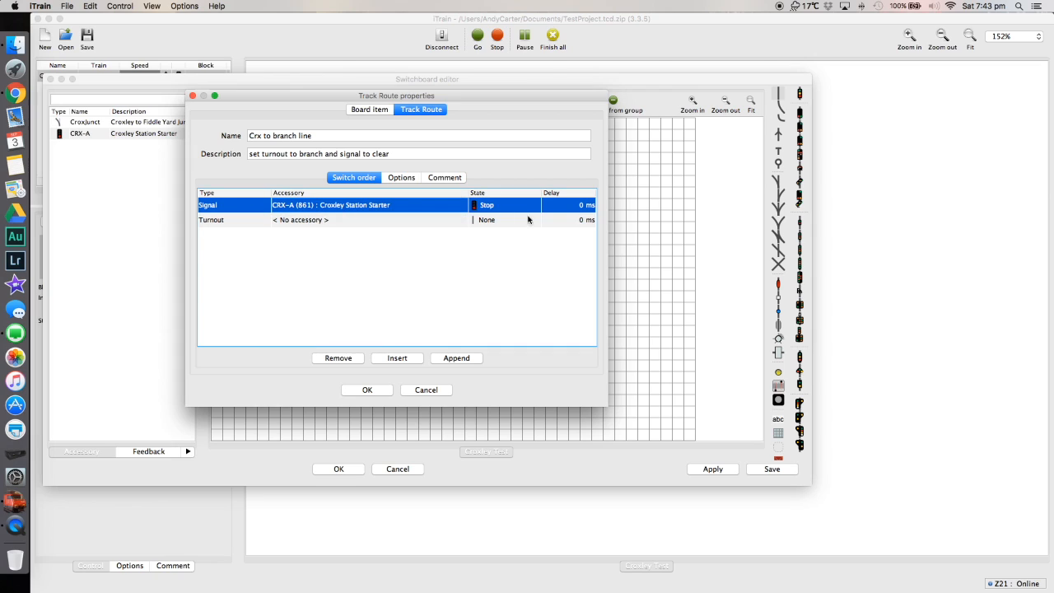
Set the signal entry's state to Go, and assign "CroxJunct (913) : Croxley to Fiddle Yard Junction" with state Branch to the turnout entry.
left_click(476, 211)
left_click(493, 218)
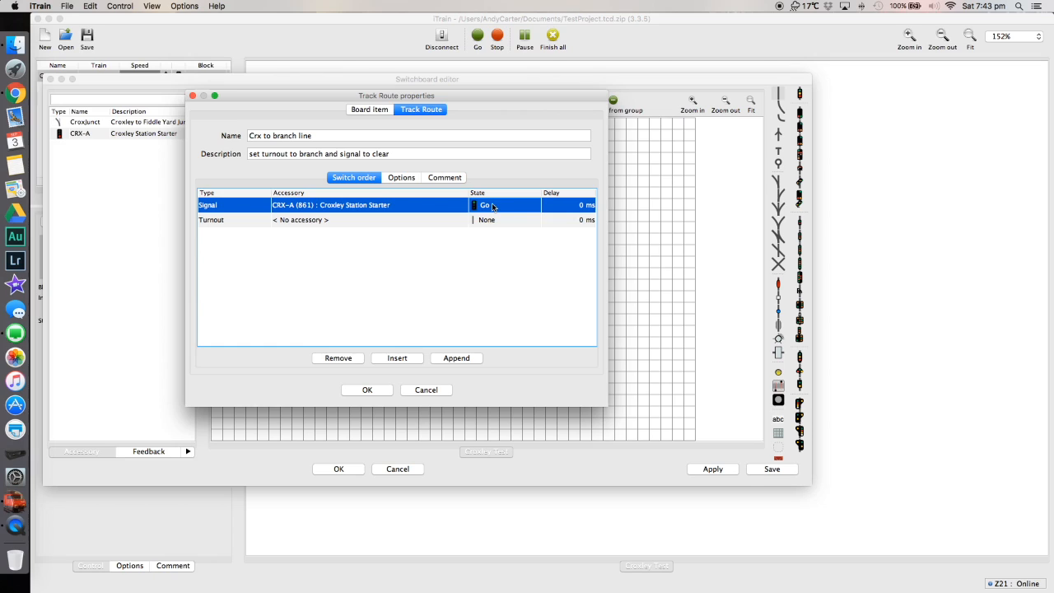
left_click(216, 222)
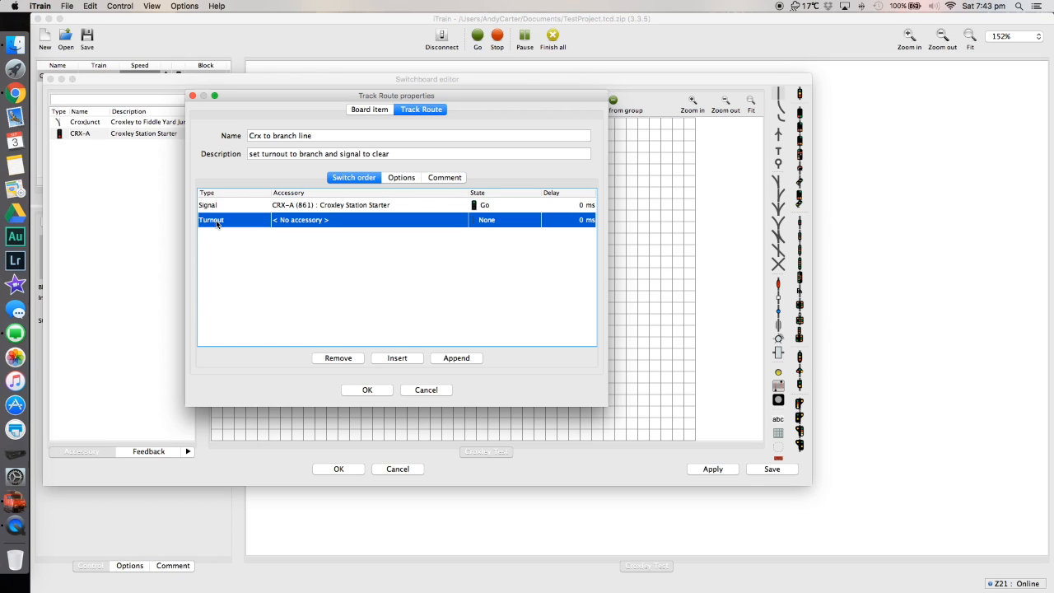
left_click(297, 223)
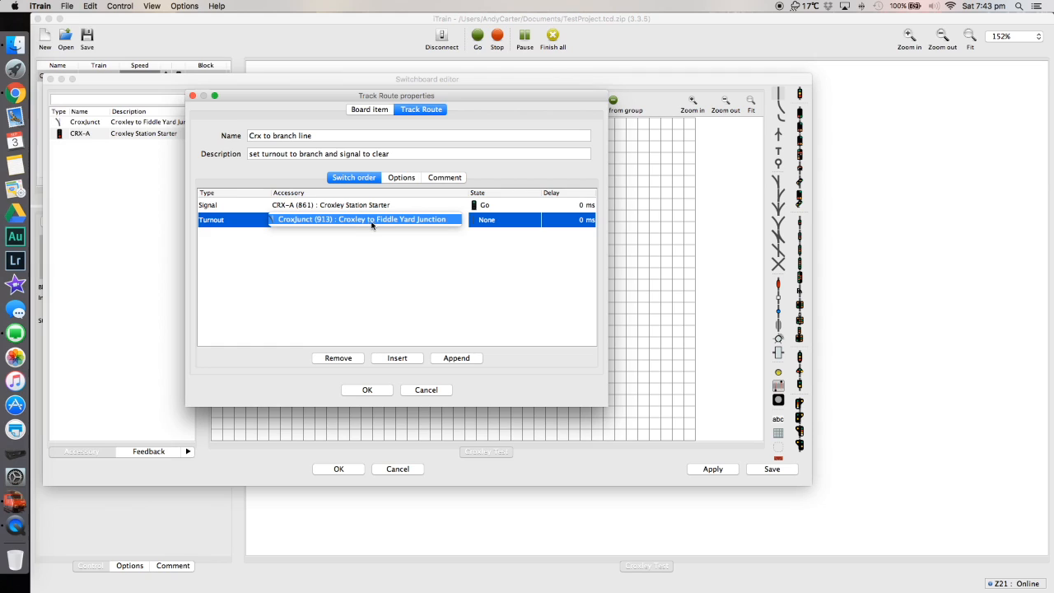
left_click(418, 222)
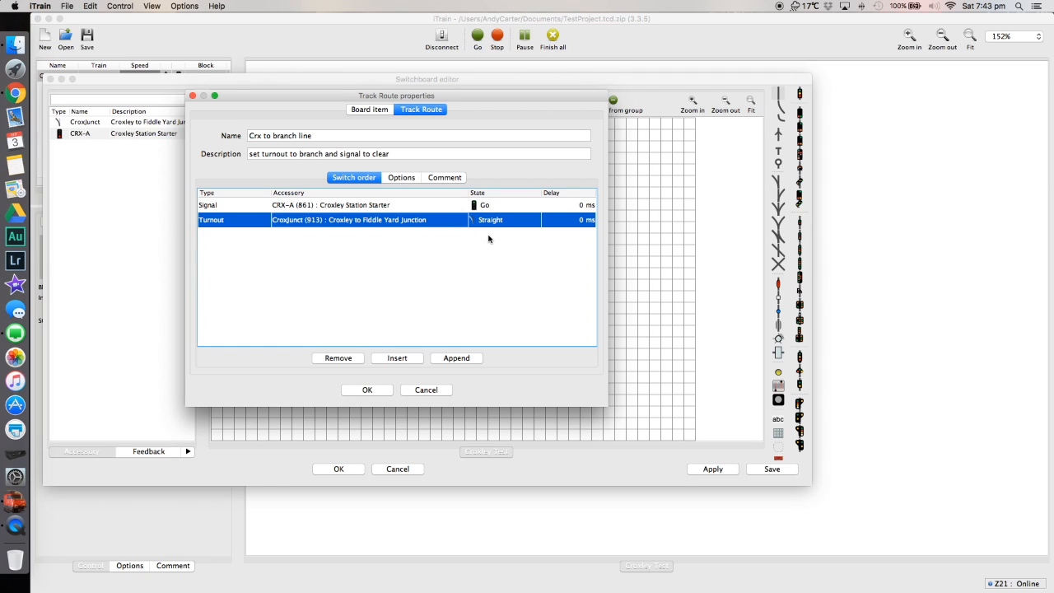
left_click(494, 225)
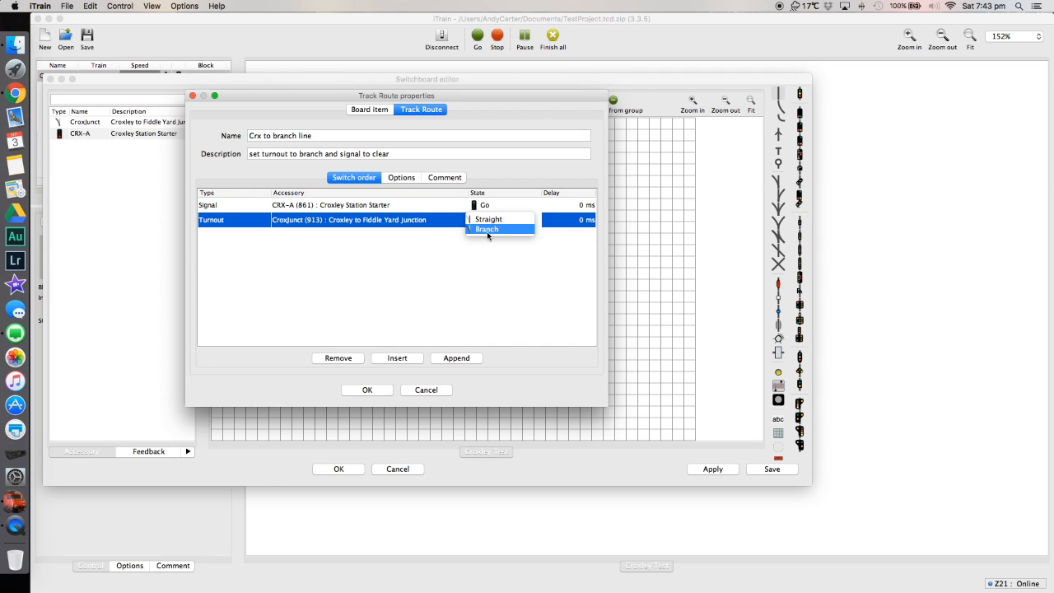
left_click(490, 229)
left_click(357, 391)
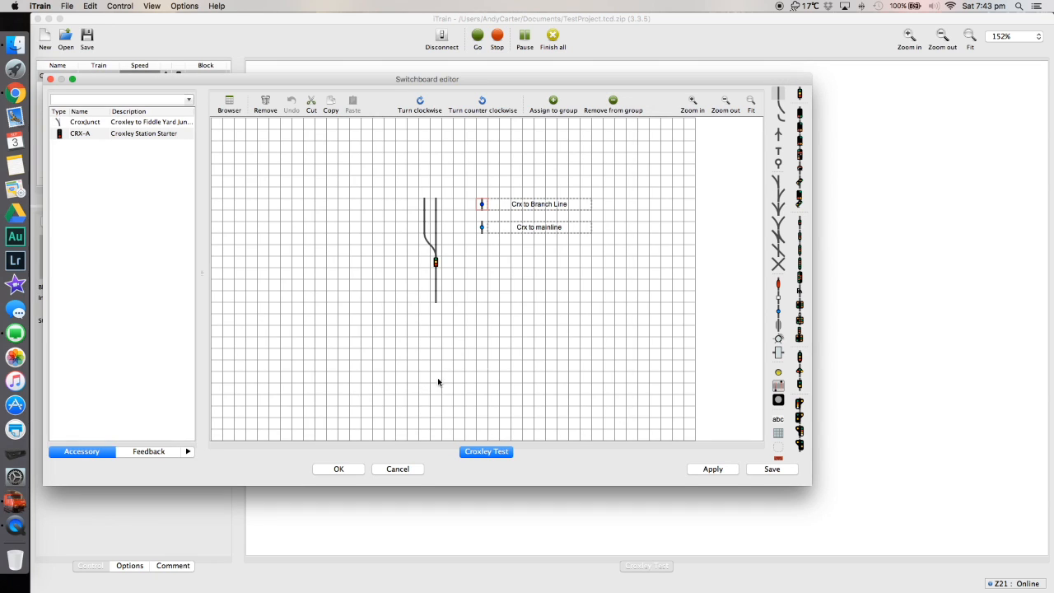
Name the lower element's track route "crx to mainline" and describe it as "set turnout to mainline and signal to danger".
double_click(482, 230)
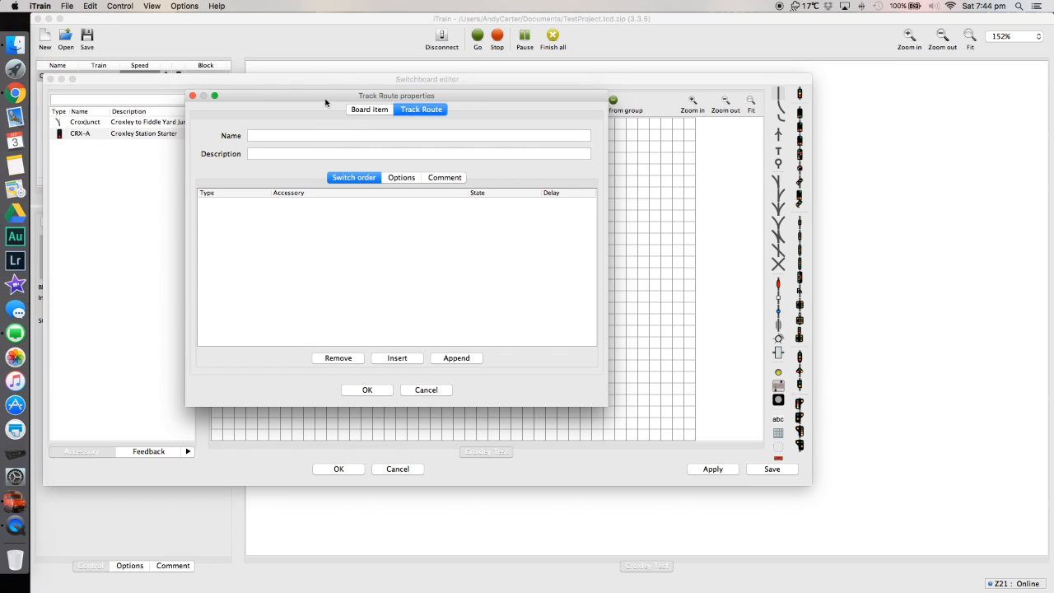
left_click(329, 132)
type("crx to mainline")
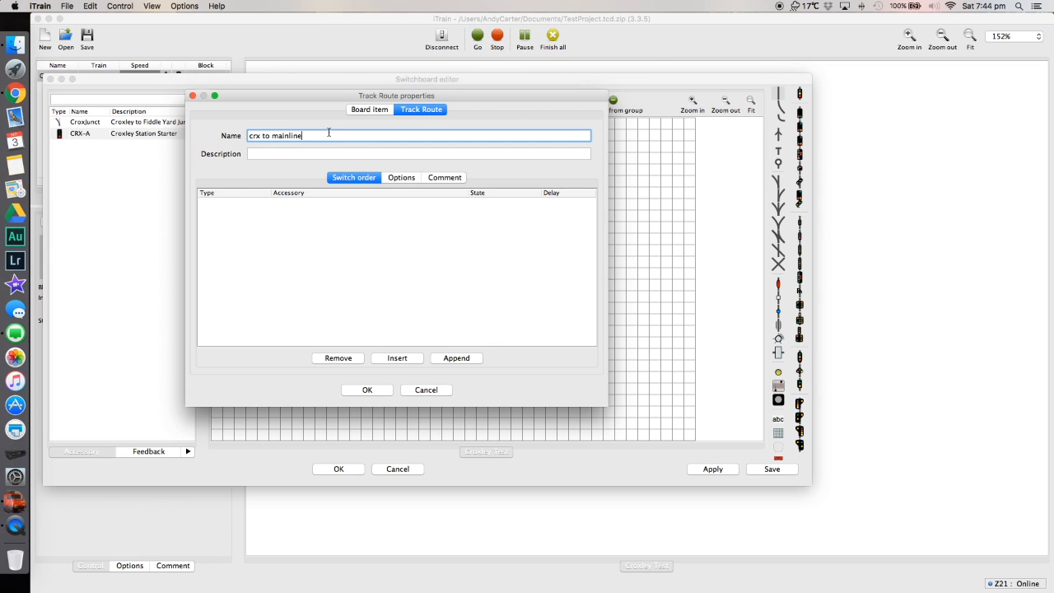
key("Tab")
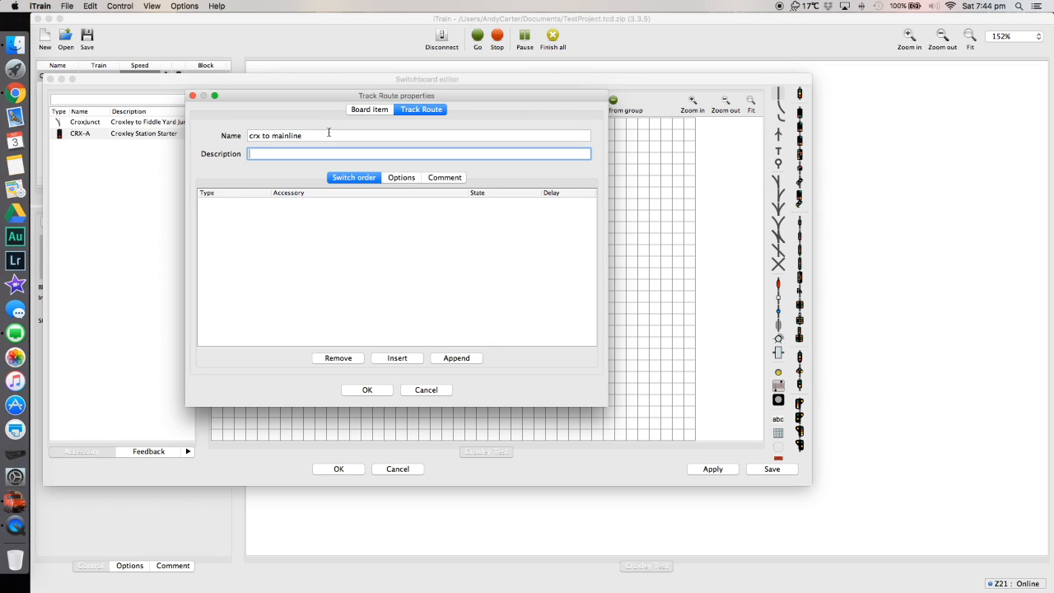
type("set turnout to")
type(" mainline and signal to")
type(" dna")
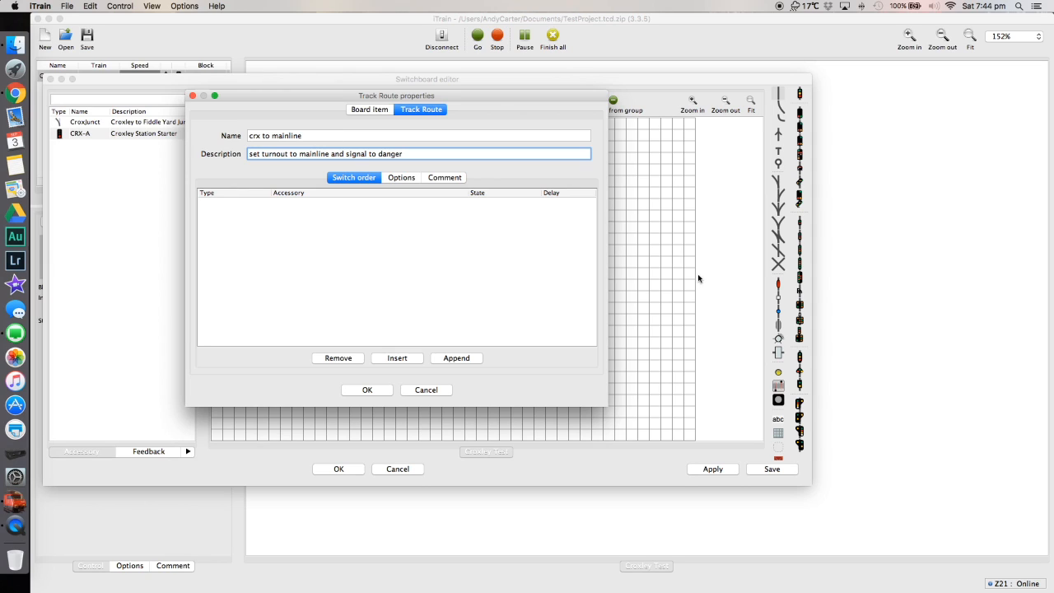
Add two switch order entries to the mainline route and make the first a Signal entry using "CRX-A (861) : Croxley Station Starter".
double_click(396, 361)
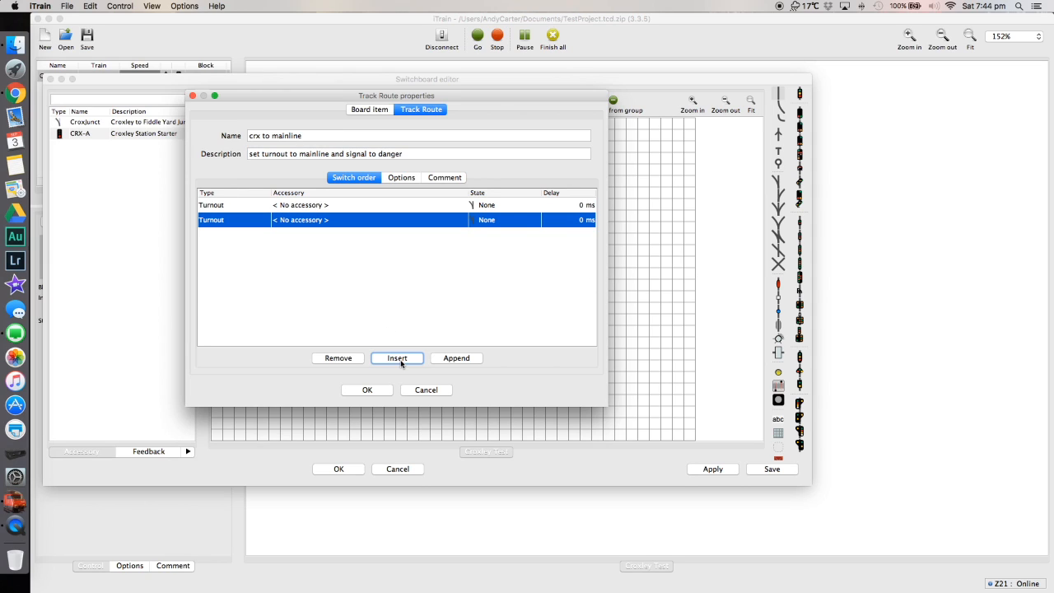
left_click(226, 206)
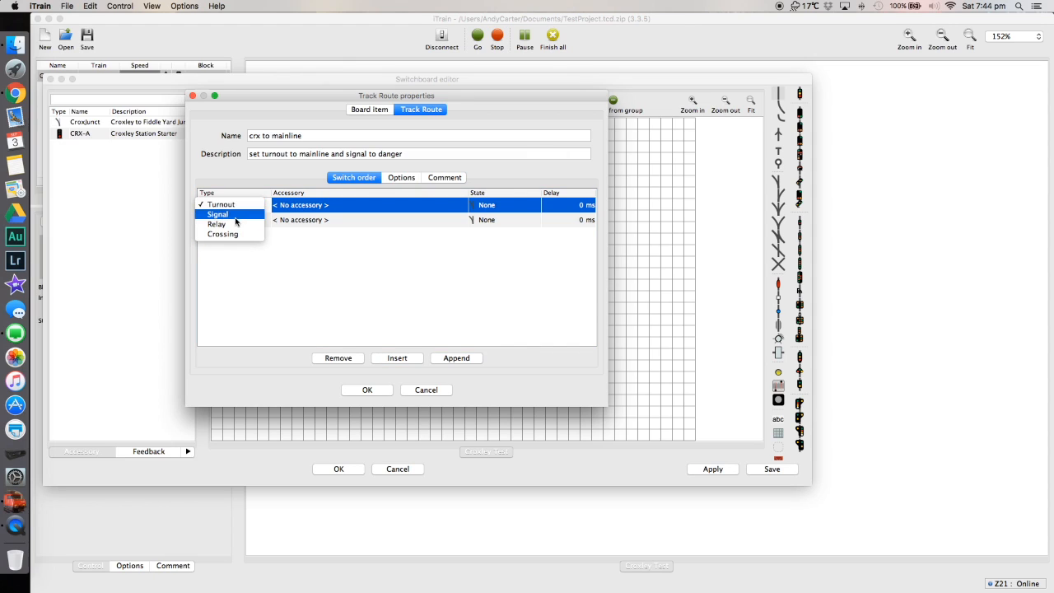
left_click(235, 216)
left_click(318, 206)
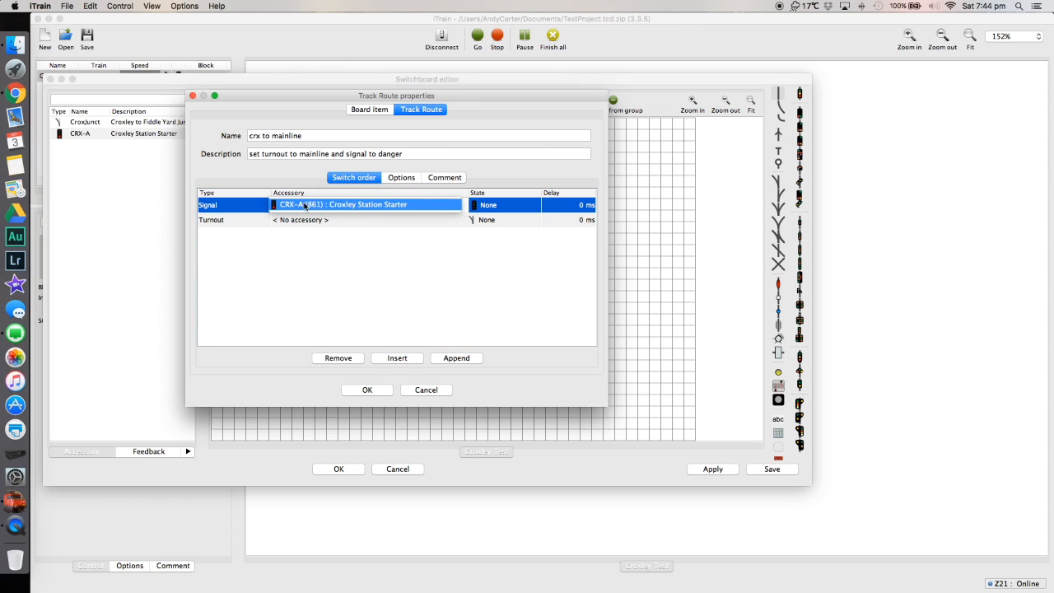
left_click(333, 205)
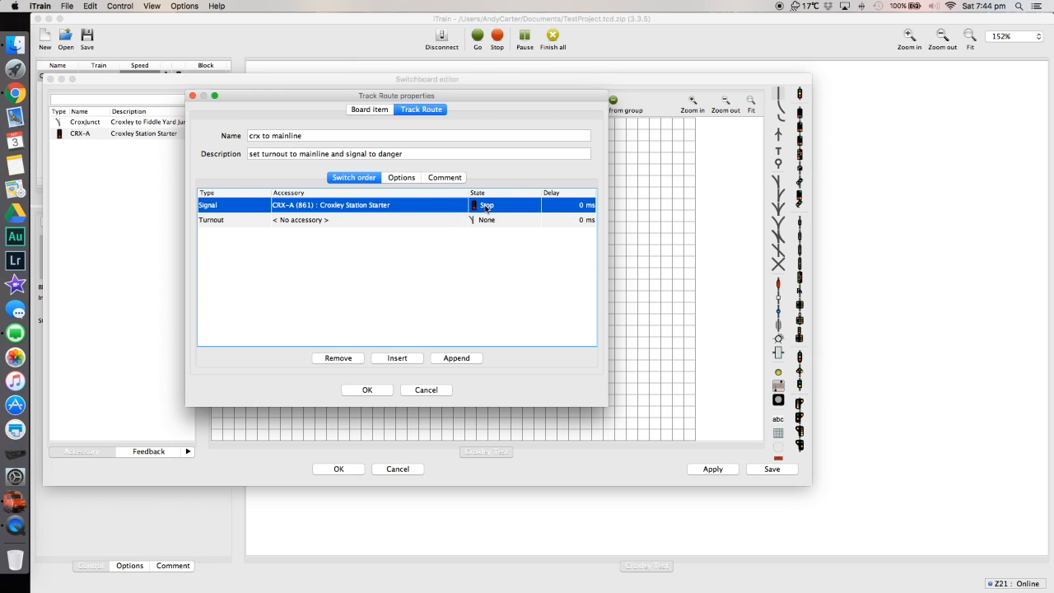
Assign "CroxJunct (913) : Croxley to Fiddle Yard Junction" to the mainline route's turnout entry, and apply the switchboard changes.
left_click(280, 220)
left_click(322, 219)
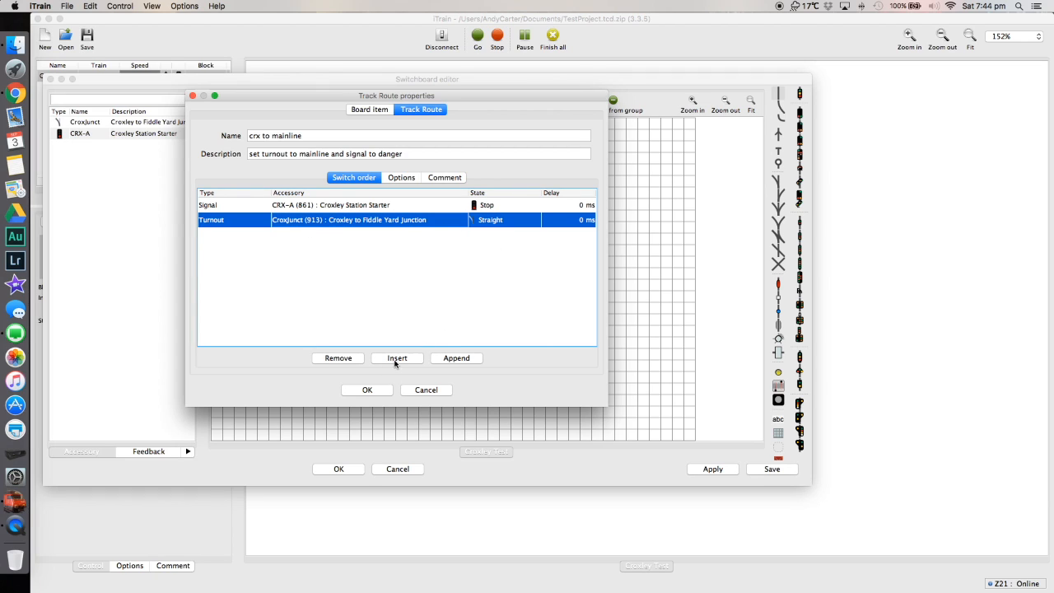
left_click(368, 389)
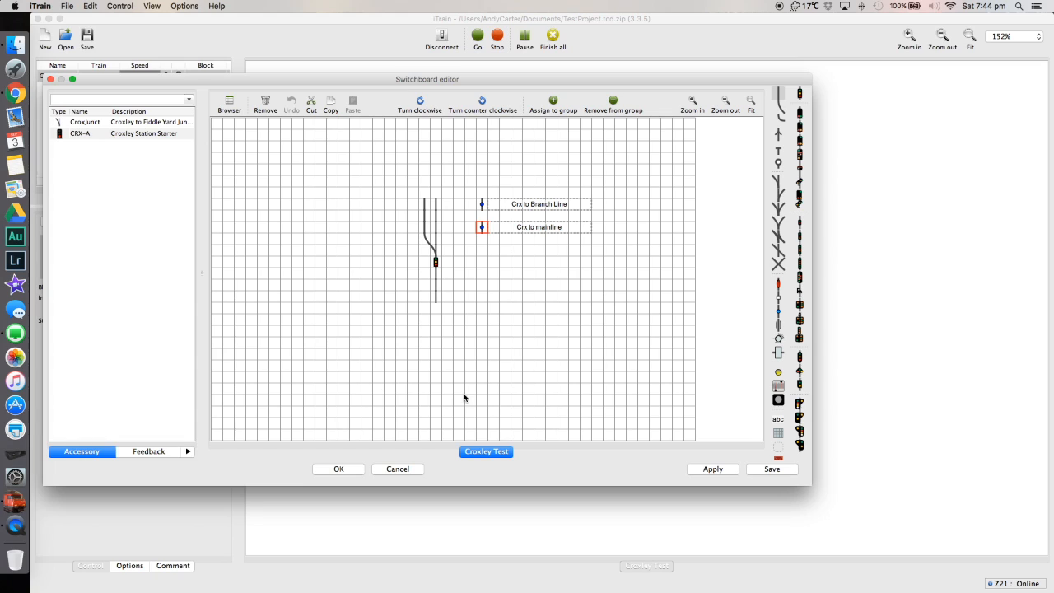
left_click(714, 468)
left_click(339, 469)
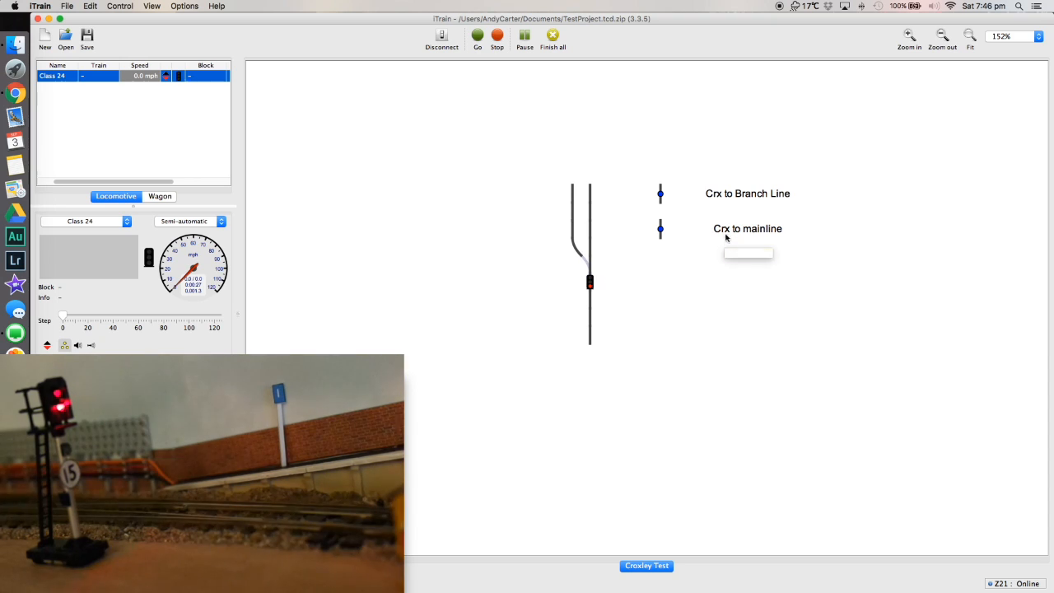
Activate the "Crx to Branch Line" route, run the Class 24 at about 10 mph and bring it to a stop.
left_click(661, 194)
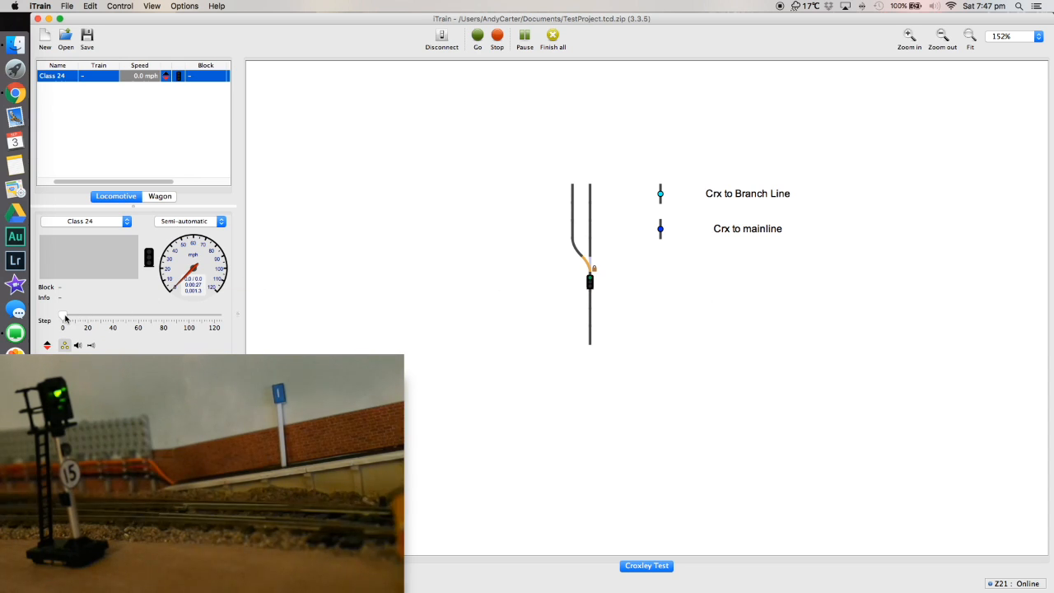
left_click_drag(66, 318, 84, 320)
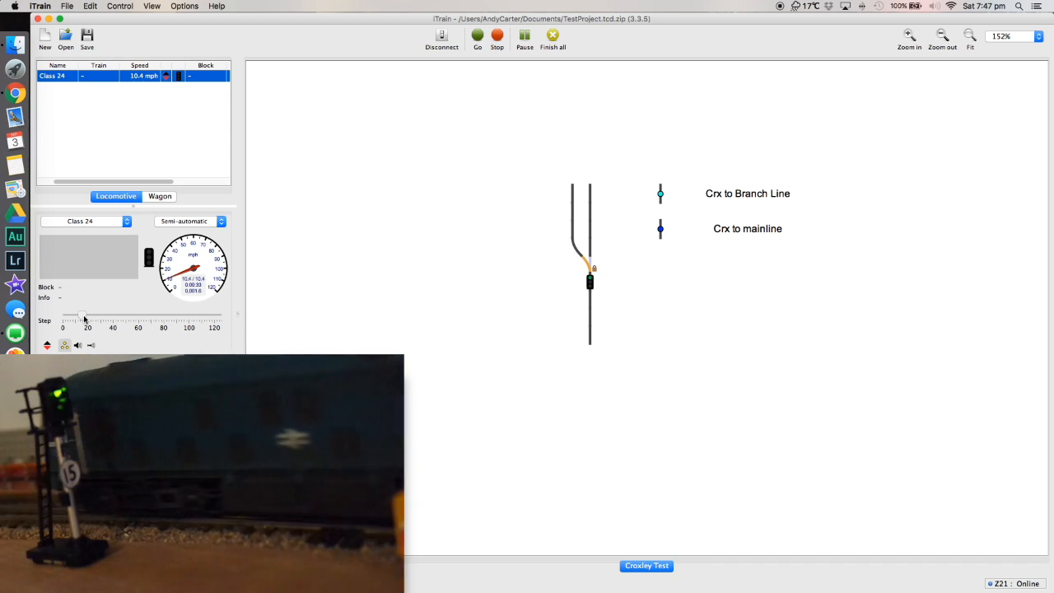
left_click_drag(84, 320, 62, 319)
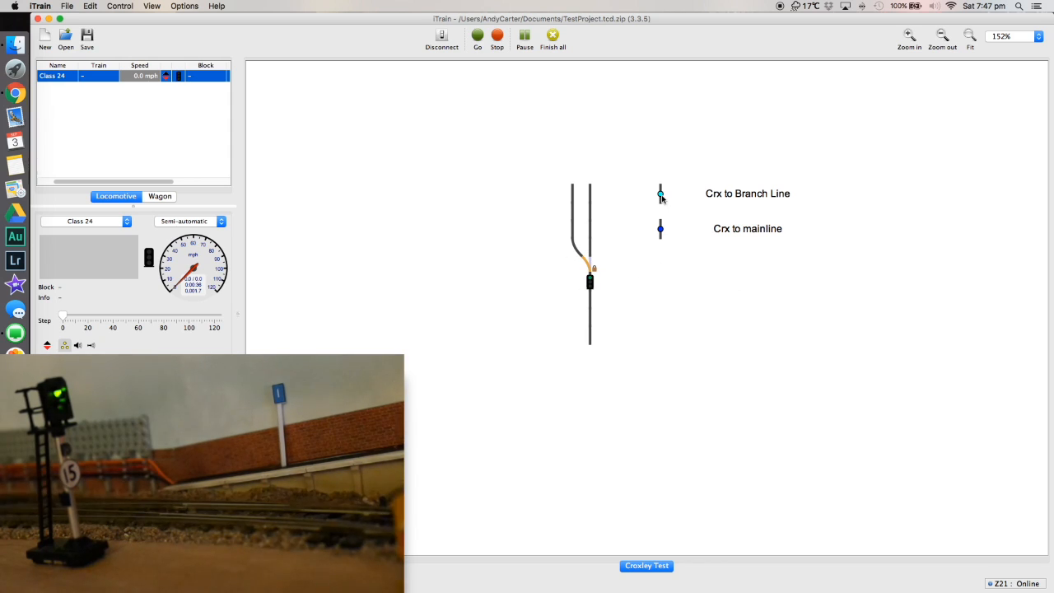
Release the "Crx to Branch Line" route, activate it again and release it once more.
left_click(661, 196)
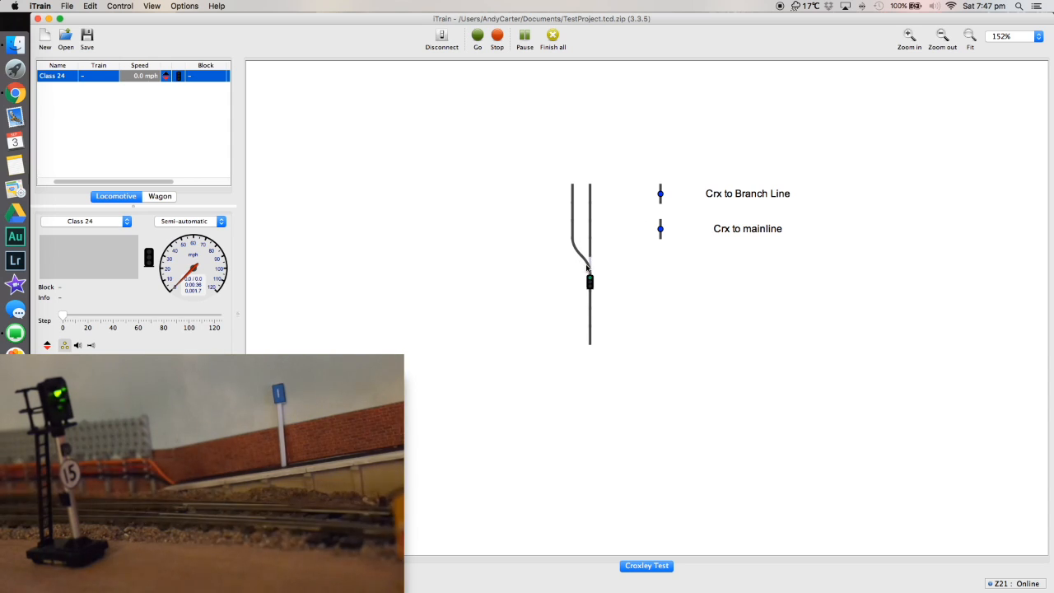
left_click(661, 195)
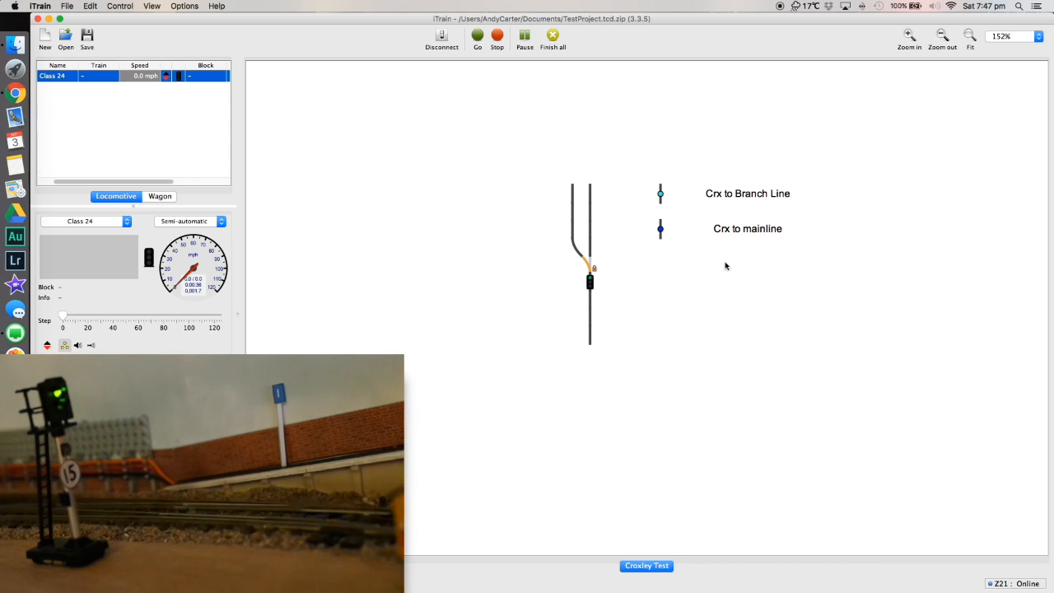
left_click(661, 195)
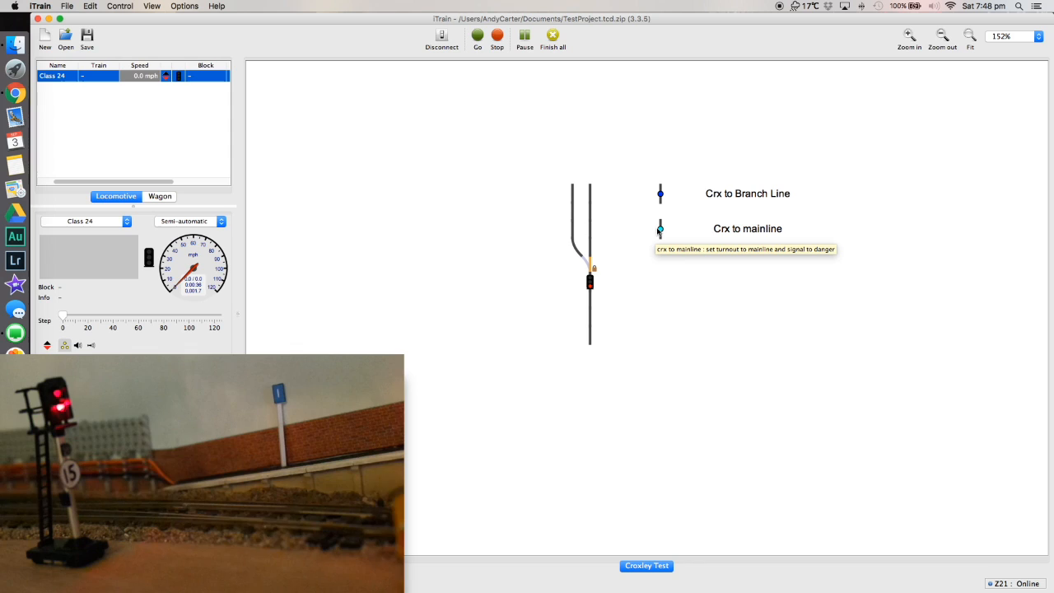
Release the "Crx to mainline" route, run the Class 24 at about 17 mph and bring it to a stop.
left_click(659, 231)
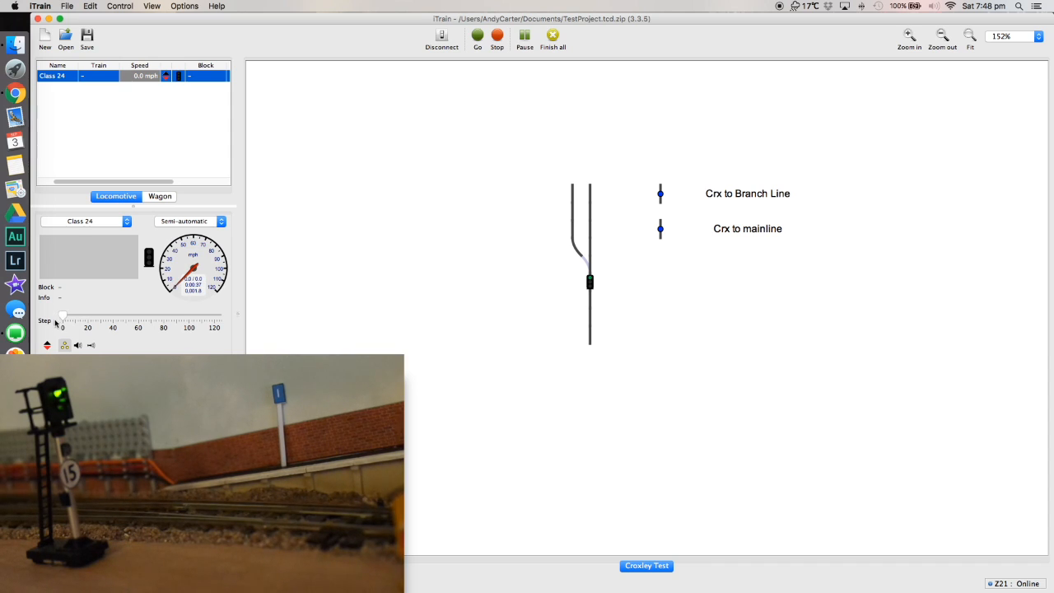
left_click_drag(65, 316, 94, 319)
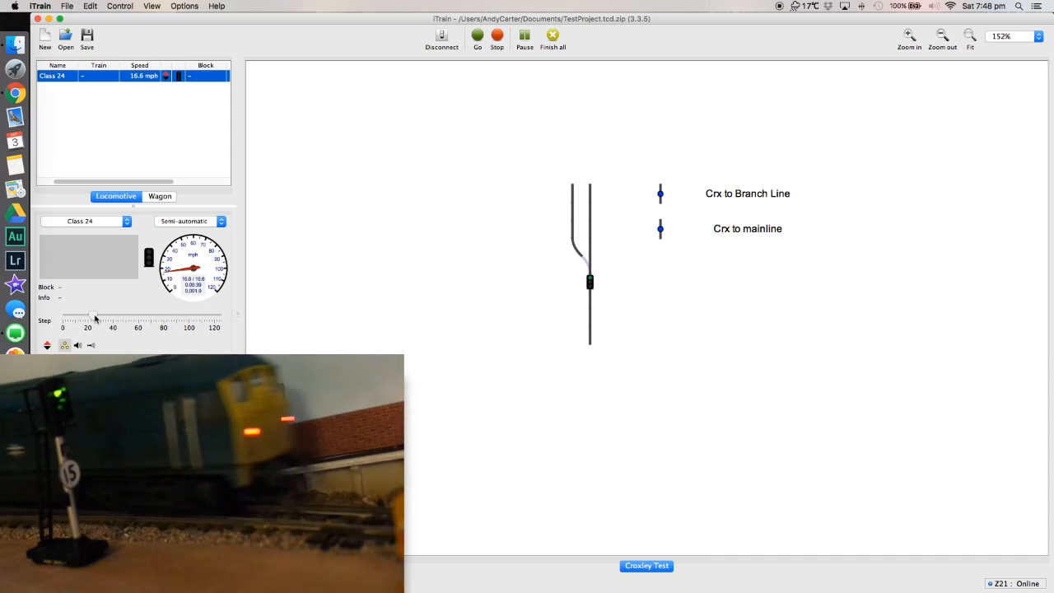
left_click_drag(95, 319, 63, 318)
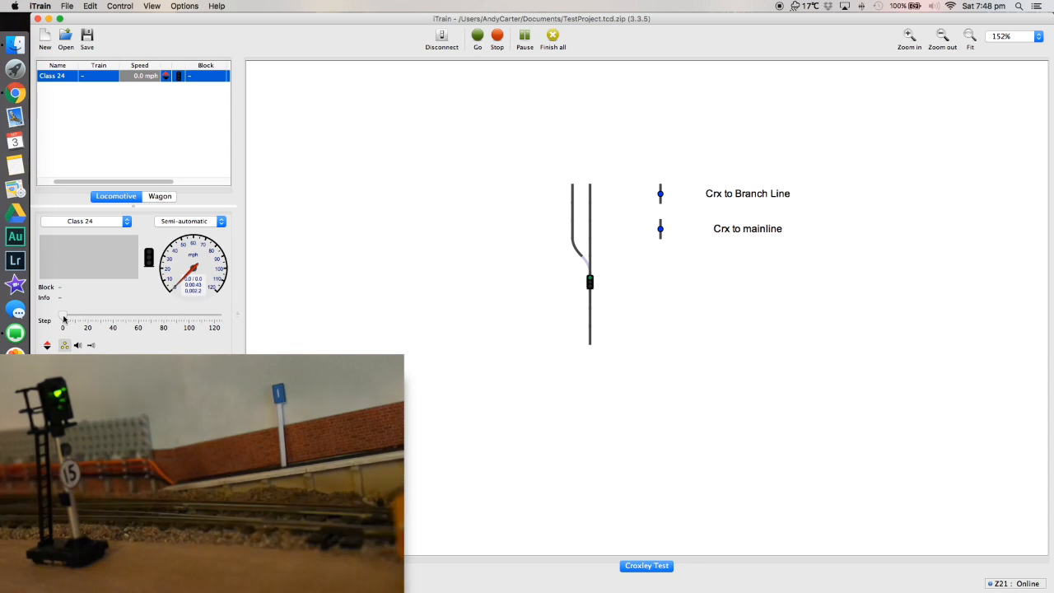
Activate, release and reactivate the "Crx to mainline" route, and try switching to the "Crx to Branch Line" route.
left_click(661, 230)
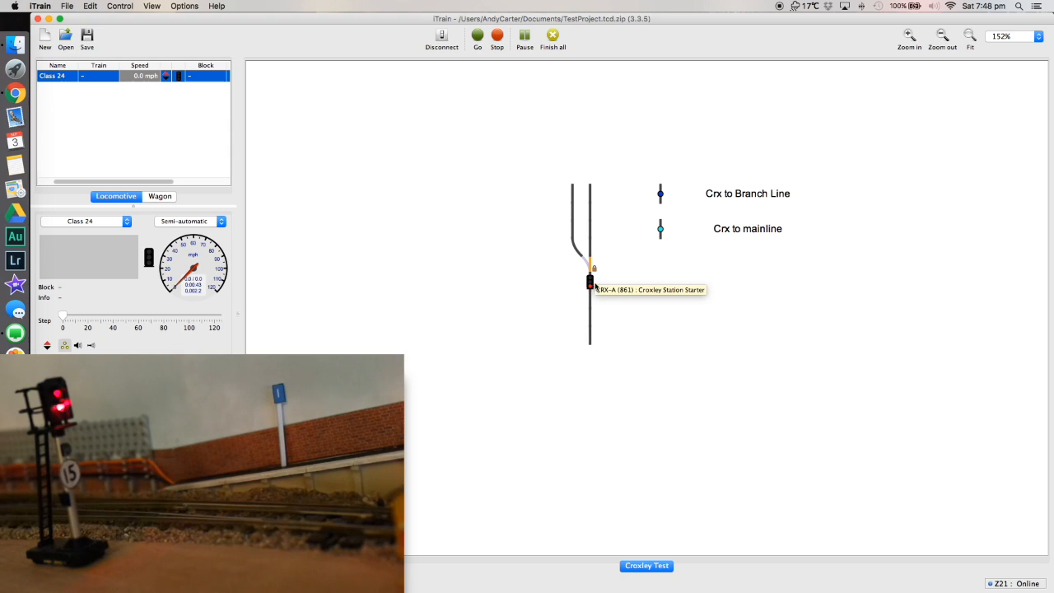
left_click(661, 229)
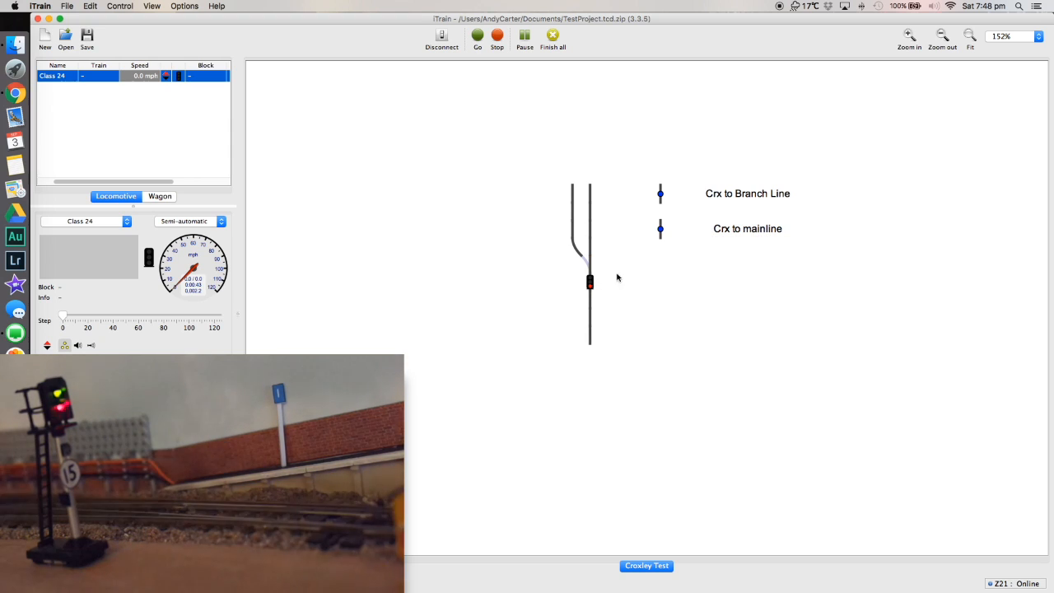
left_click(661, 230)
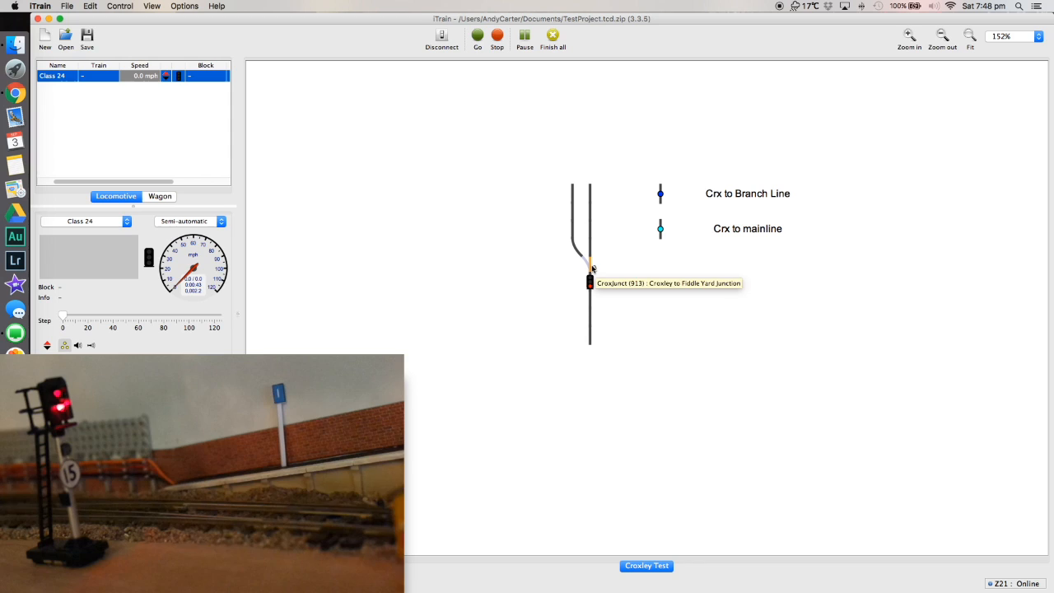
left_click(660, 195)
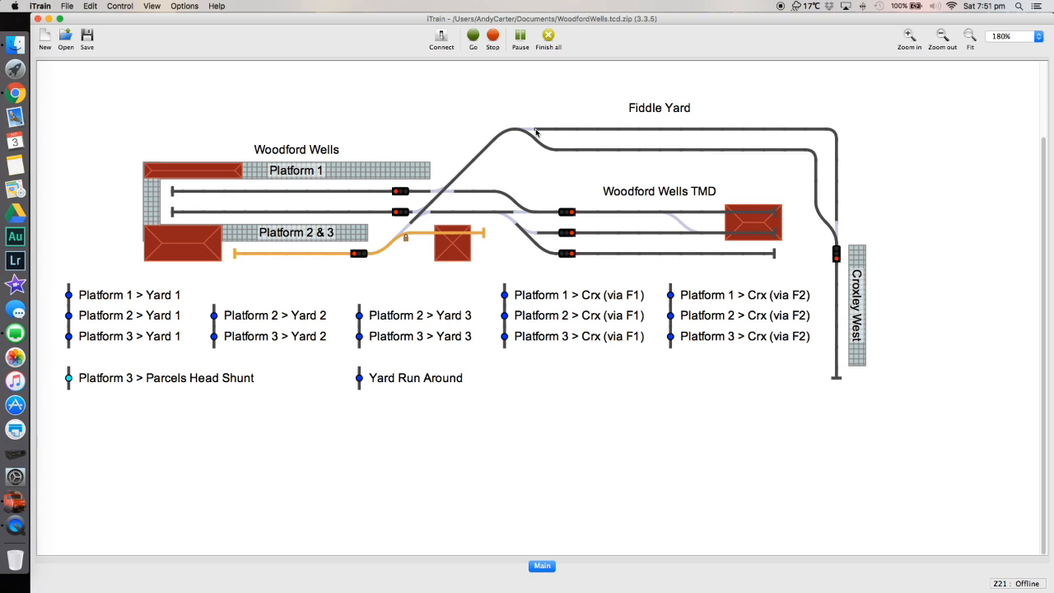
Examine the address, usage and state mapping properties of the double slip WWL-B on the Woodford Wells switchboard.
right_click(421, 215)
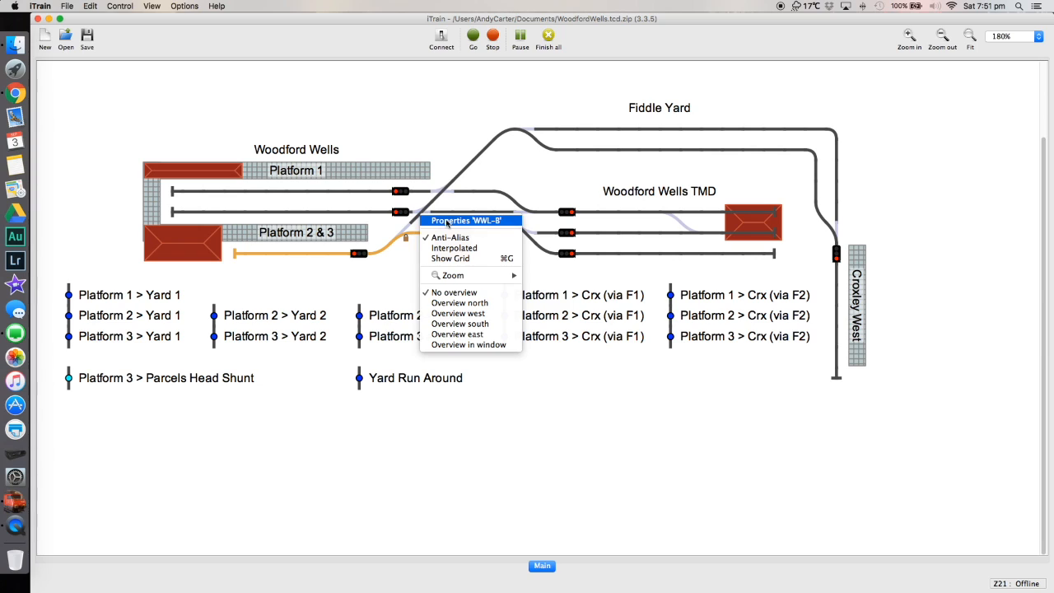
left_click(447, 223)
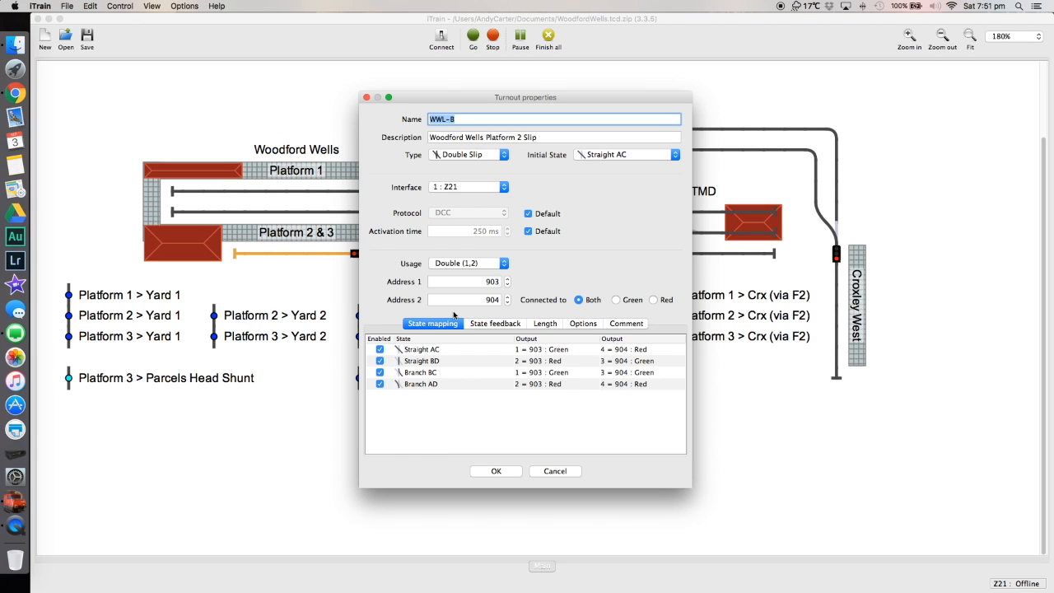
left_click(464, 265)
left_click(451, 264)
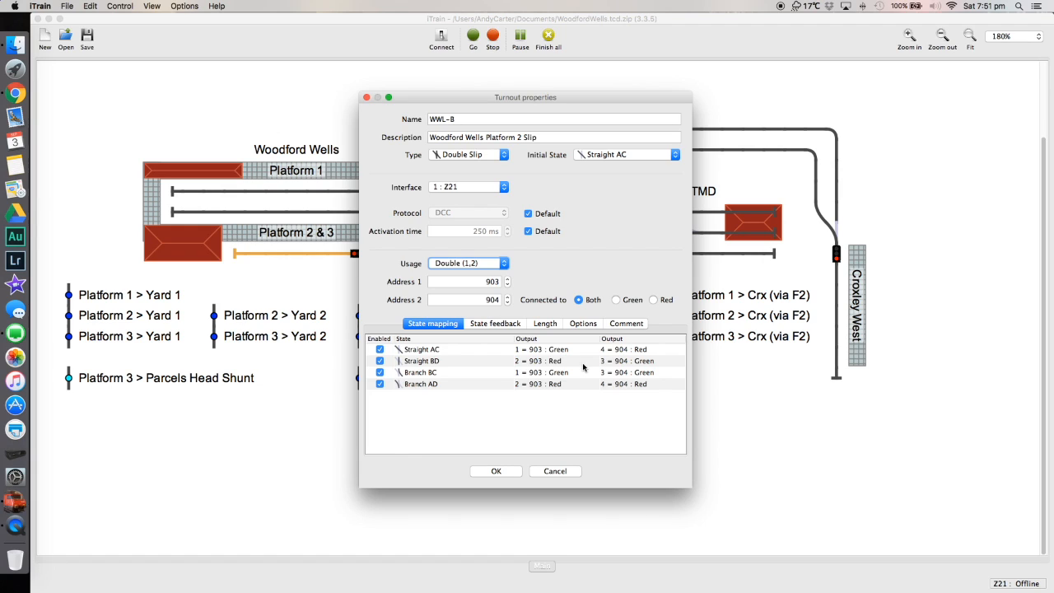
left_click(499, 473)
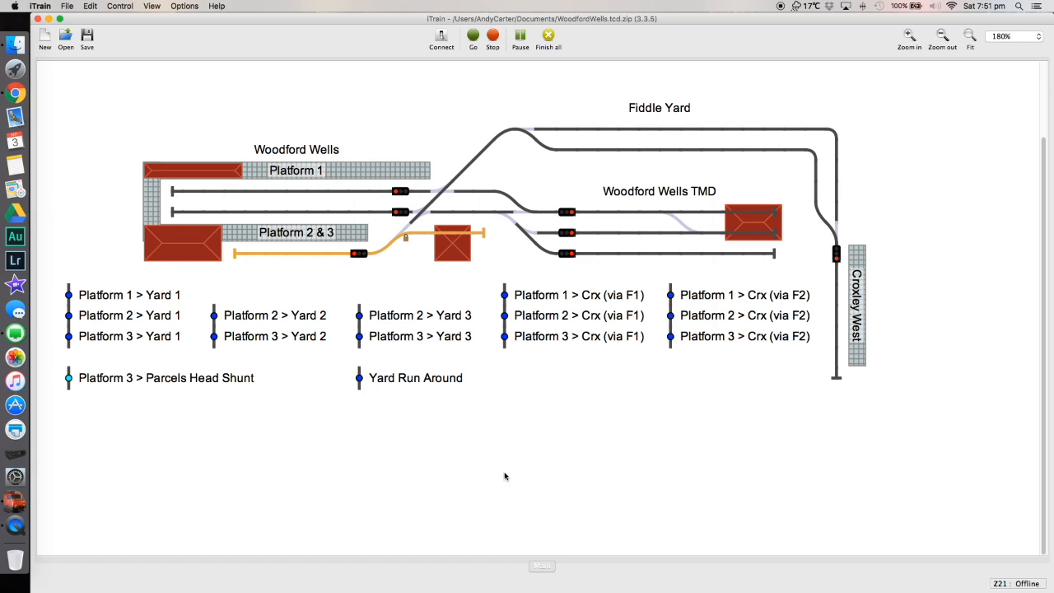
Switch the double slip WWL-B beyond Platform 2 through its states on the Woodford Wells switchboard.
left_click(423, 216)
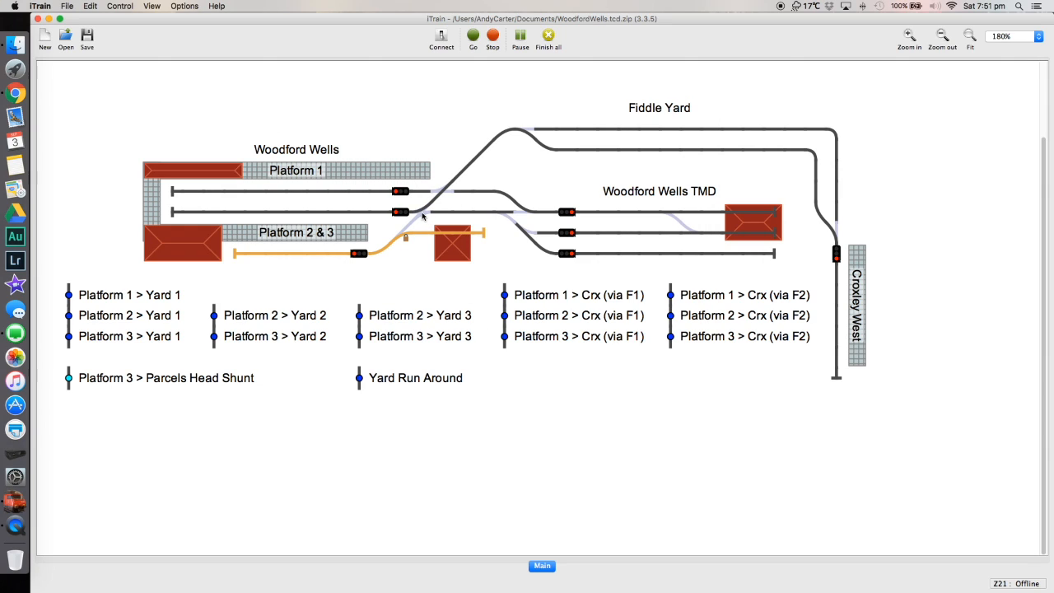
left_click(423, 216)
left_click(423, 215)
left_click(423, 215)
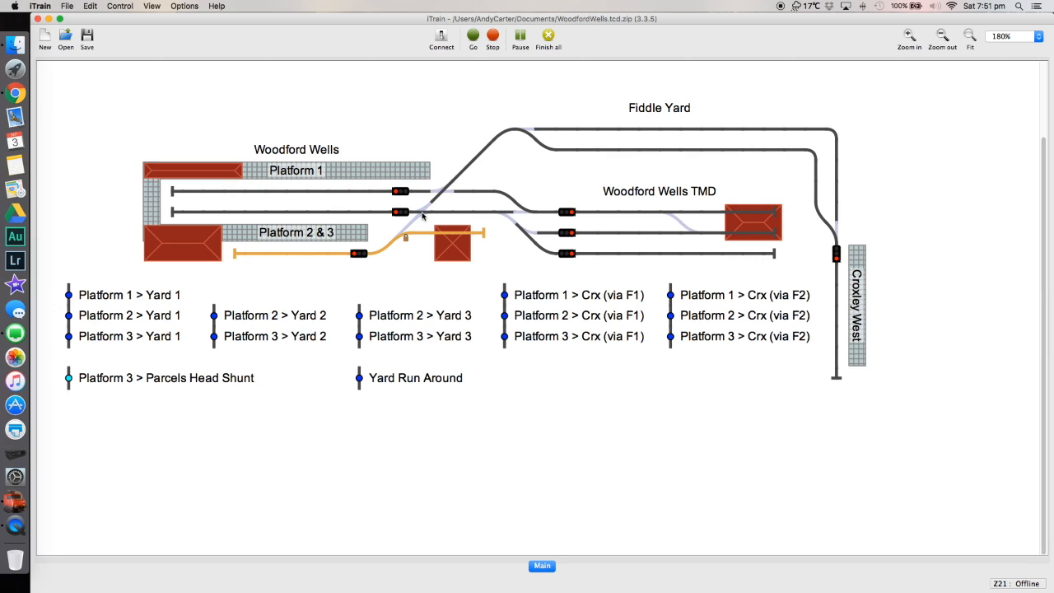